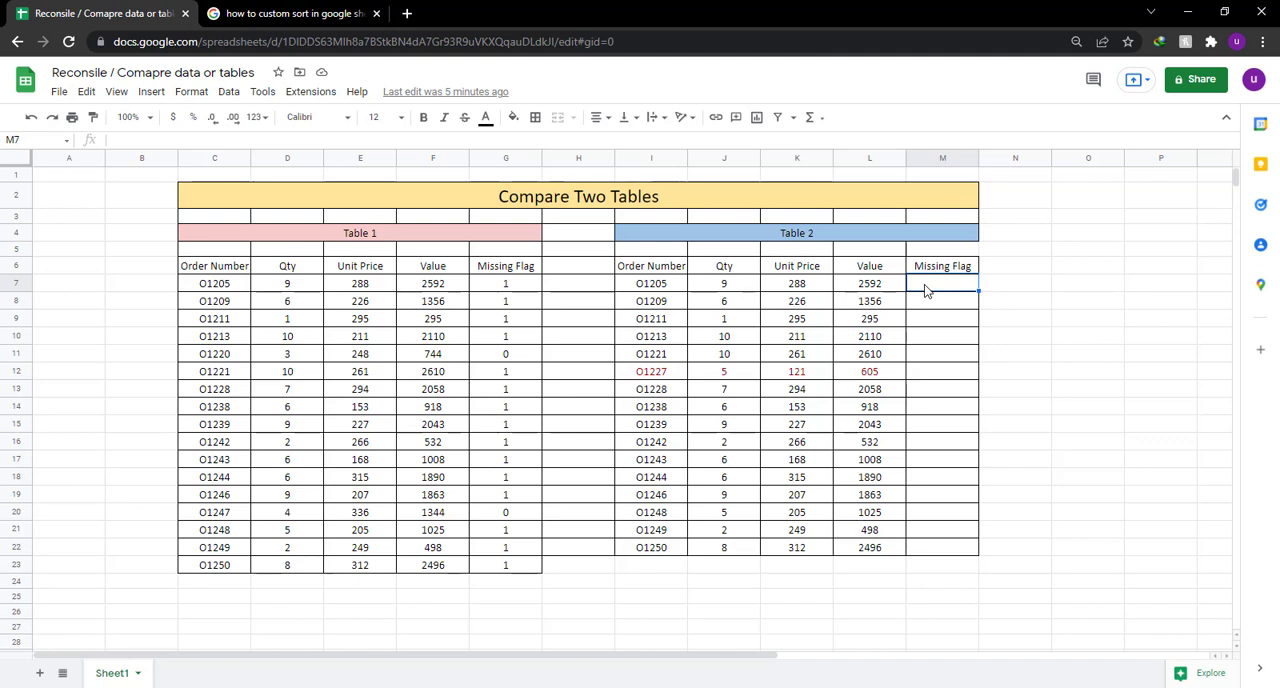
Start a COUNTIF formula in M7, the first Missing Flag cell of Table 2.
{"action": "type", "text": "c"}
{"action": "type", "text": "coun"}
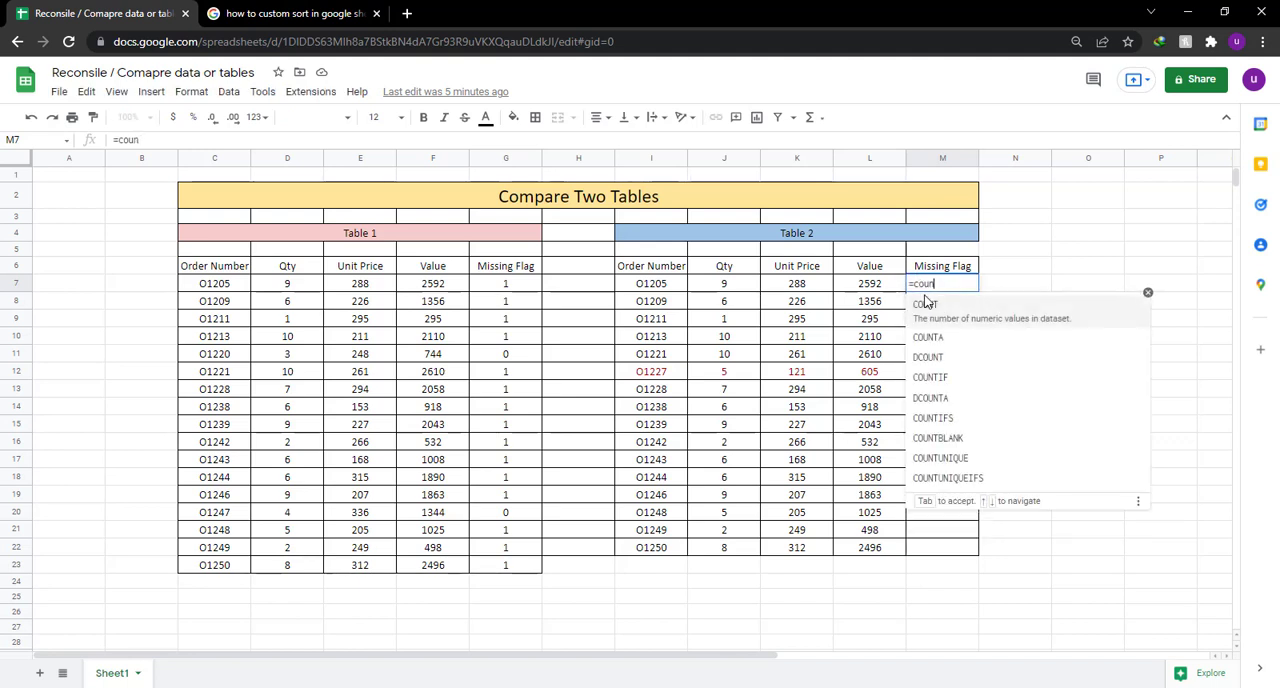
{"action": "type", "text": "ti"}
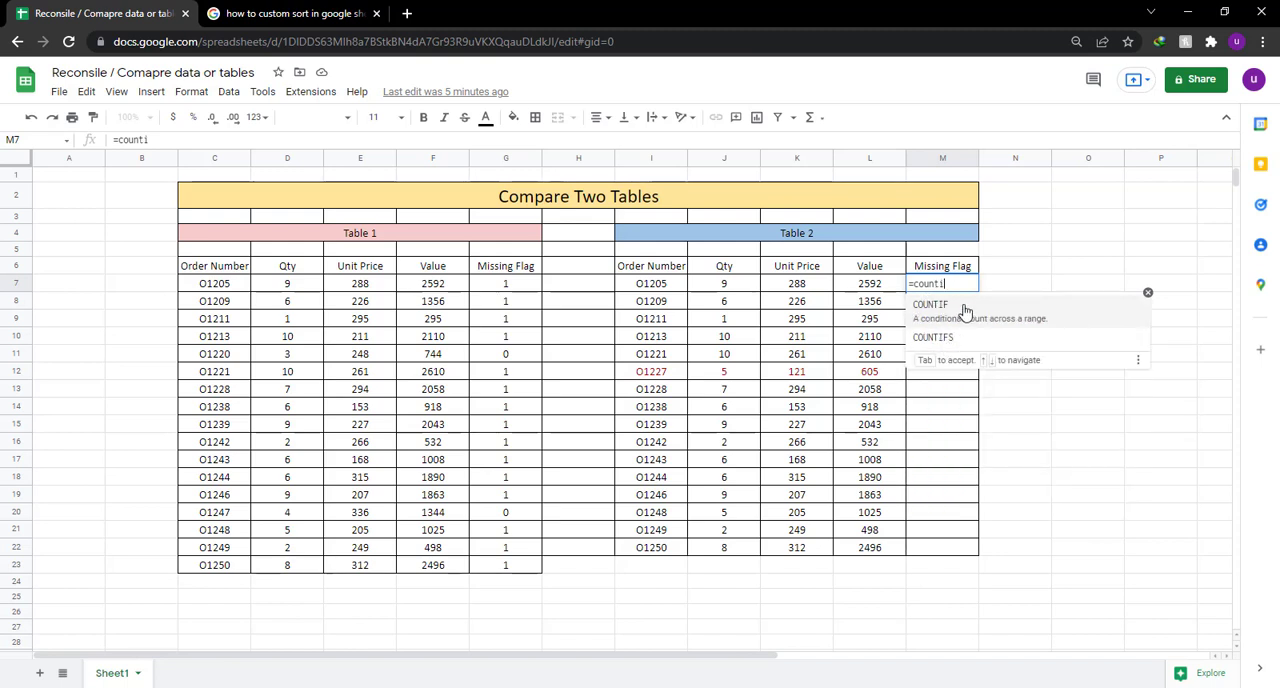
{"action": "left_click", "coordinate": [965, 316]}
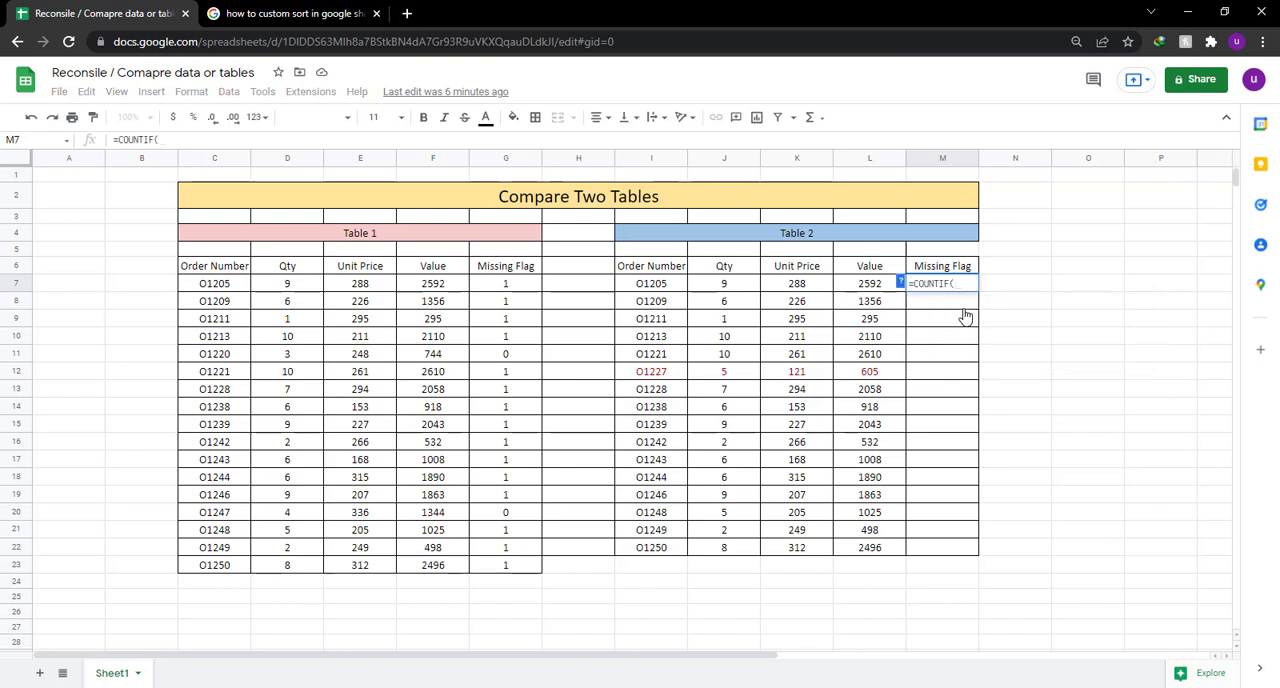
Switch to Notepad, write the note "now select the range" and clear it.
{"action": "left_click", "coordinate": [575, 687]}
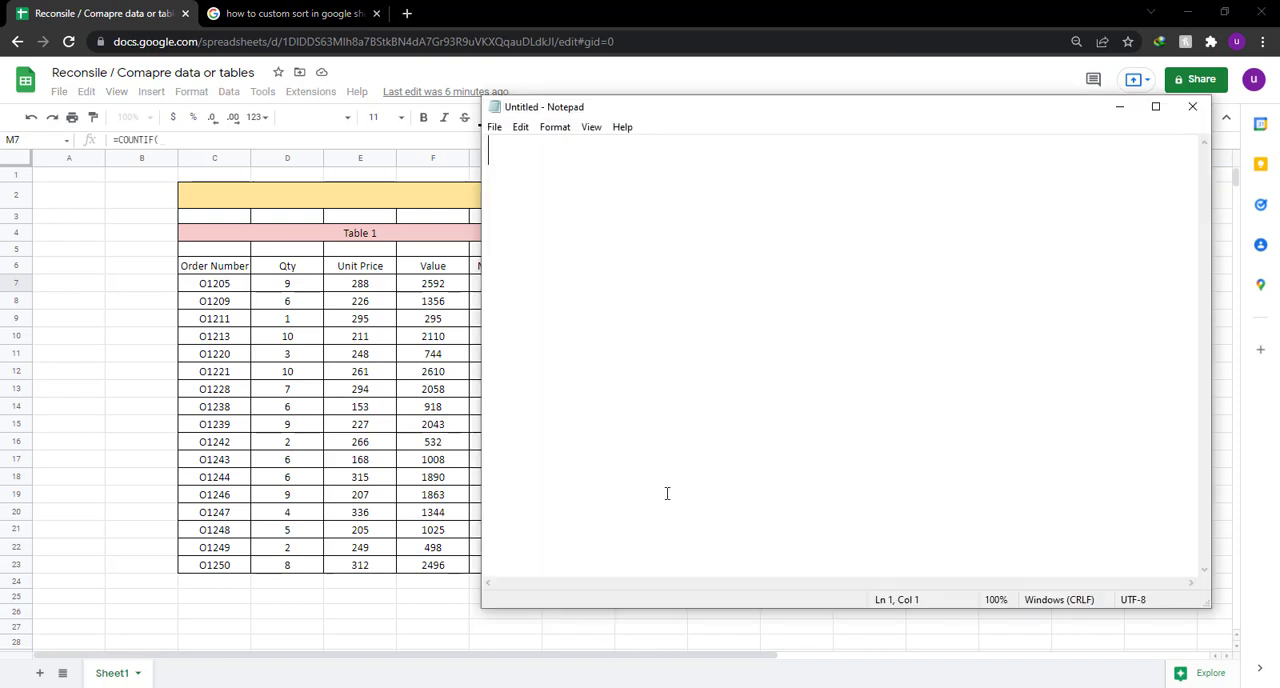
{"action": "type", "text": "now se"}
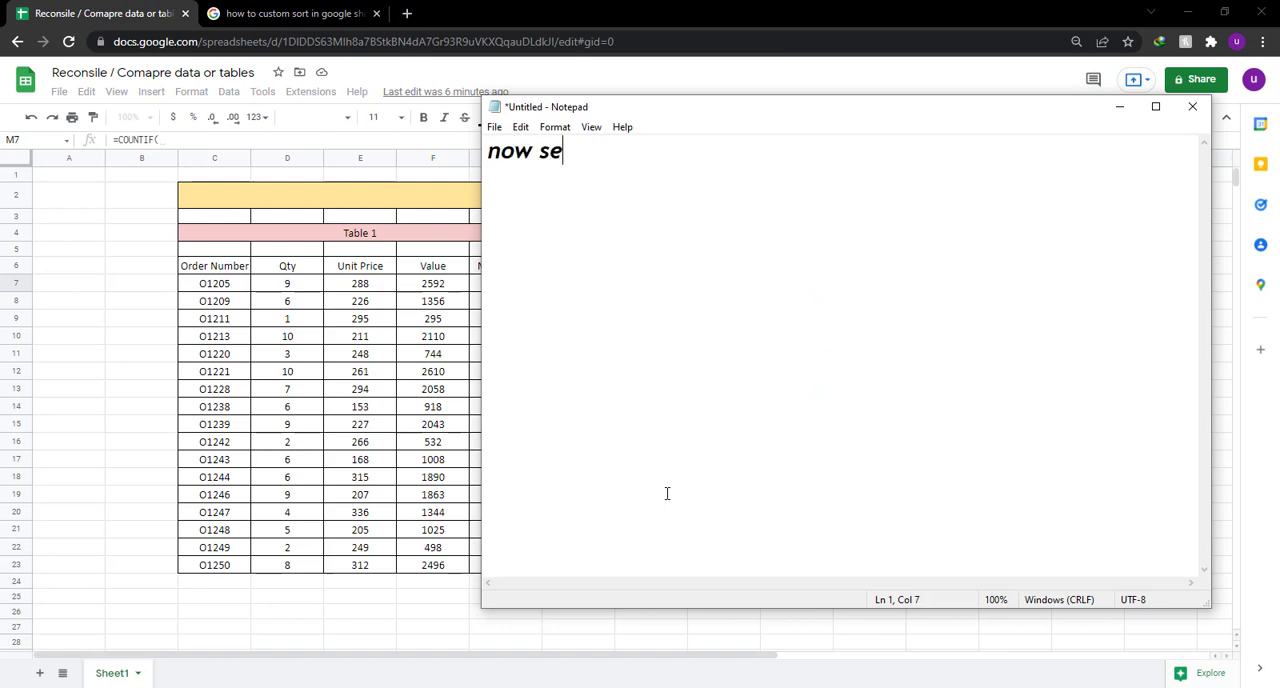
{"action": "type", "text": "lect the ran"}
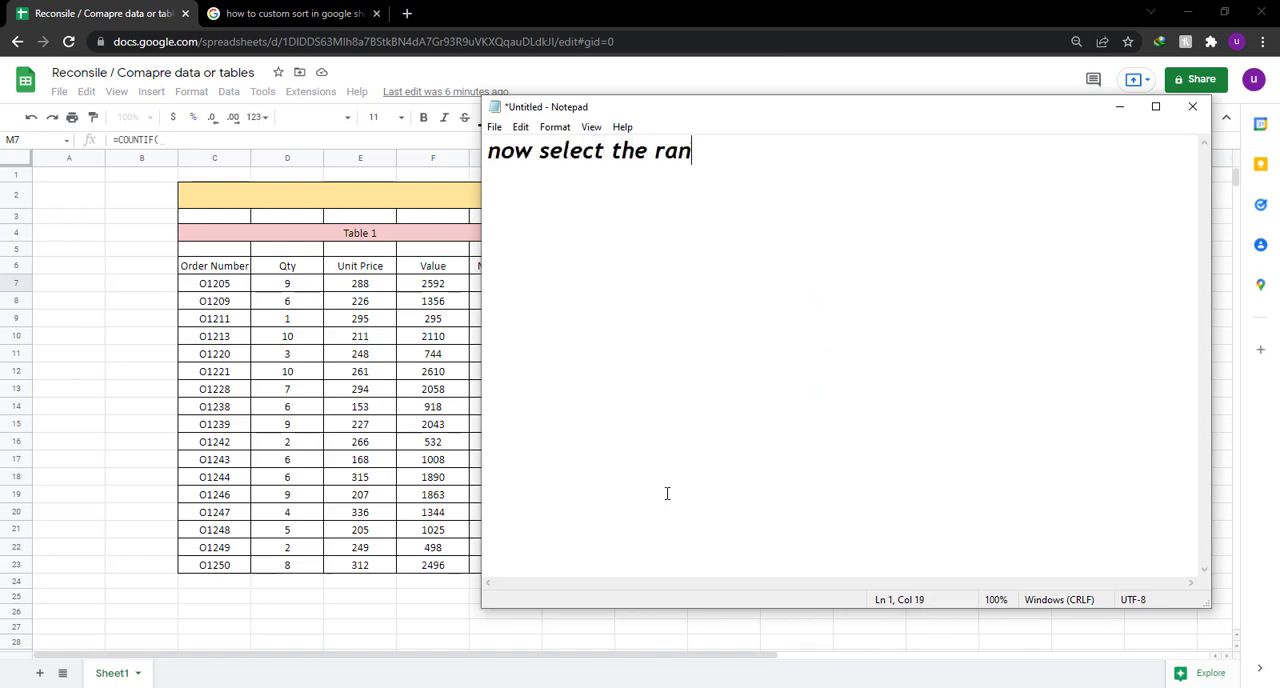
{"action": "type", "text": "ge"}
{"action": "key", "text": "ctrl+a"}
{"action": "key", "text": "BackSpace"}
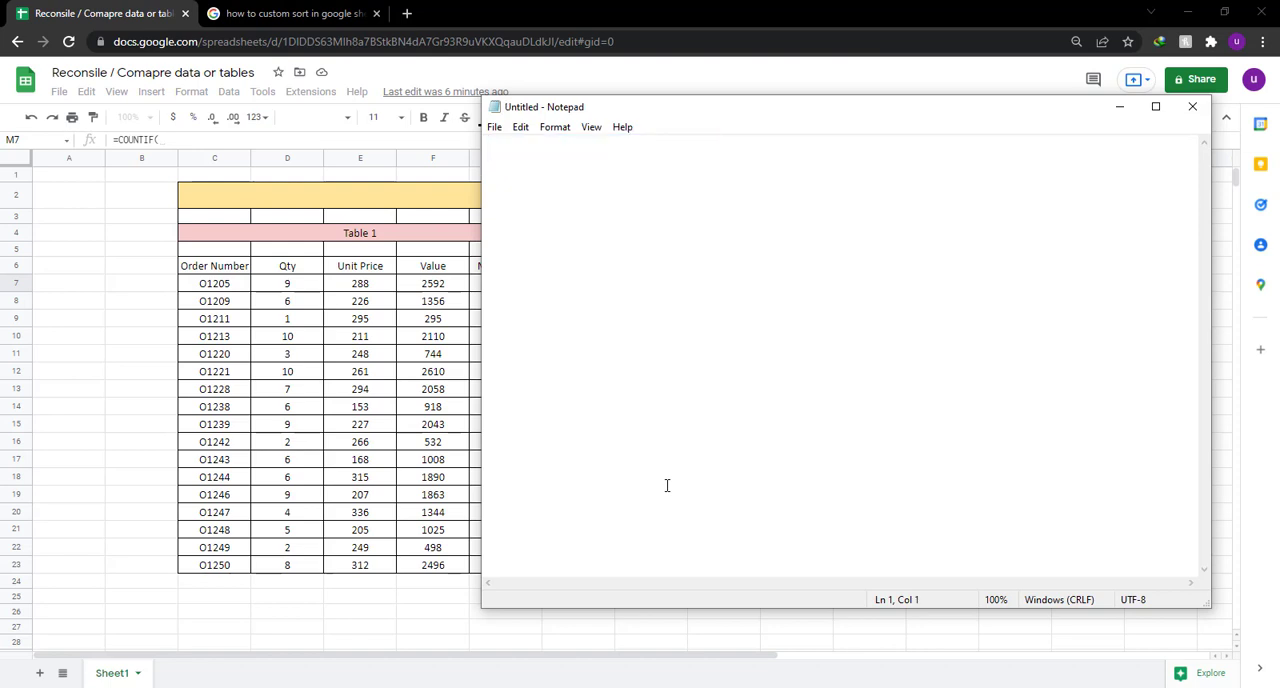
Return to the spreadsheet, enter C7:C23 as the COUNTIF range and copy that reference from the formula.
{"action": "left_click", "coordinate": [522, 9]}
{"action": "left_click_drag", "start_coordinate": [226, 288], "coordinate": [218, 574]}
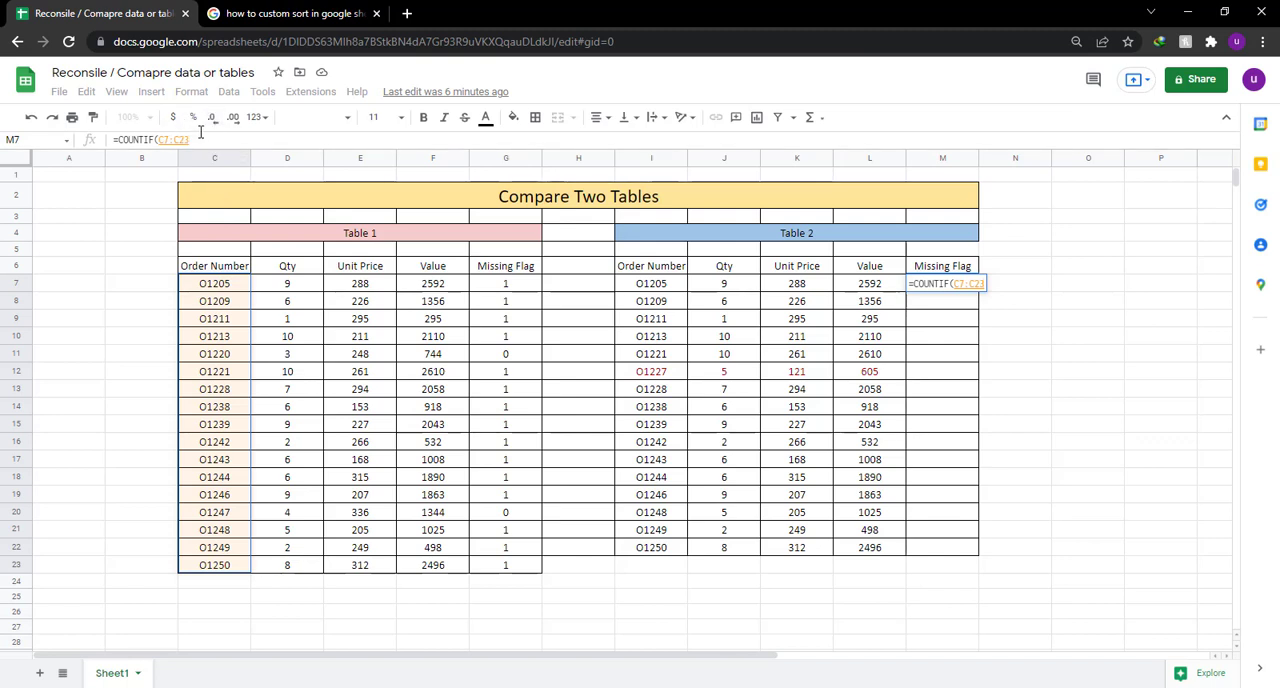
{"action": "left_click_drag", "start_coordinate": [200, 142], "coordinate": [157, 140]}
{"action": "key", "text": "ctrl+c"}
Switch to Notepad and write the note "again freeze it".
{"action": "key", "text": "alt+Tab"}
{"action": "type", "text": "a"}
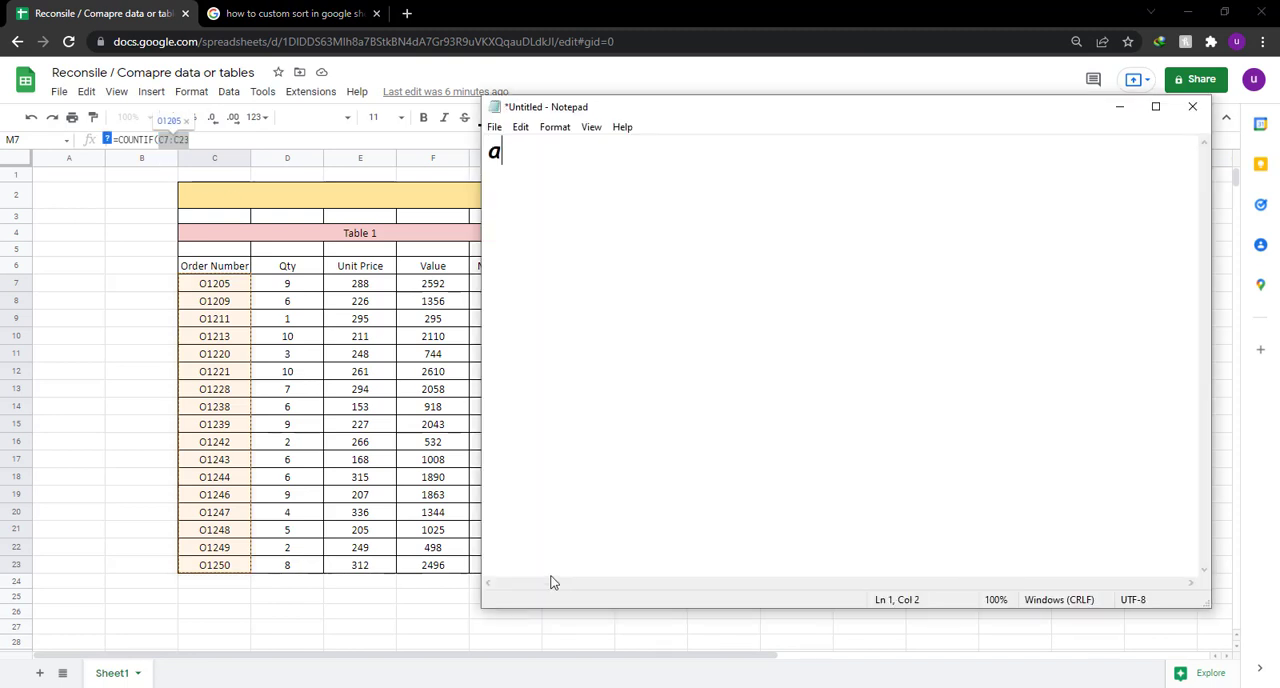
{"action": "type", "text": "gain freeze it"}
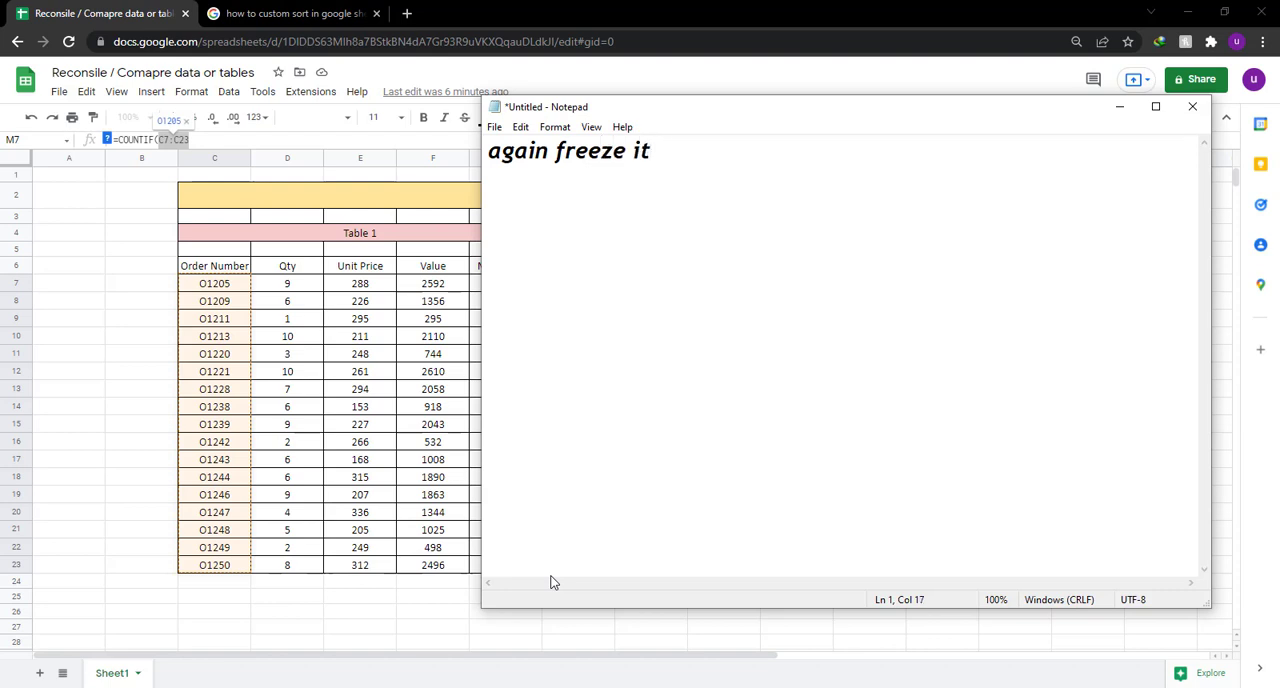
Return to the spreadsheet and try to make the COUNTIF range C7:C23 absolute, re-entering the range for a second attempt.
{"action": "left_click", "coordinate": [193, 139]}
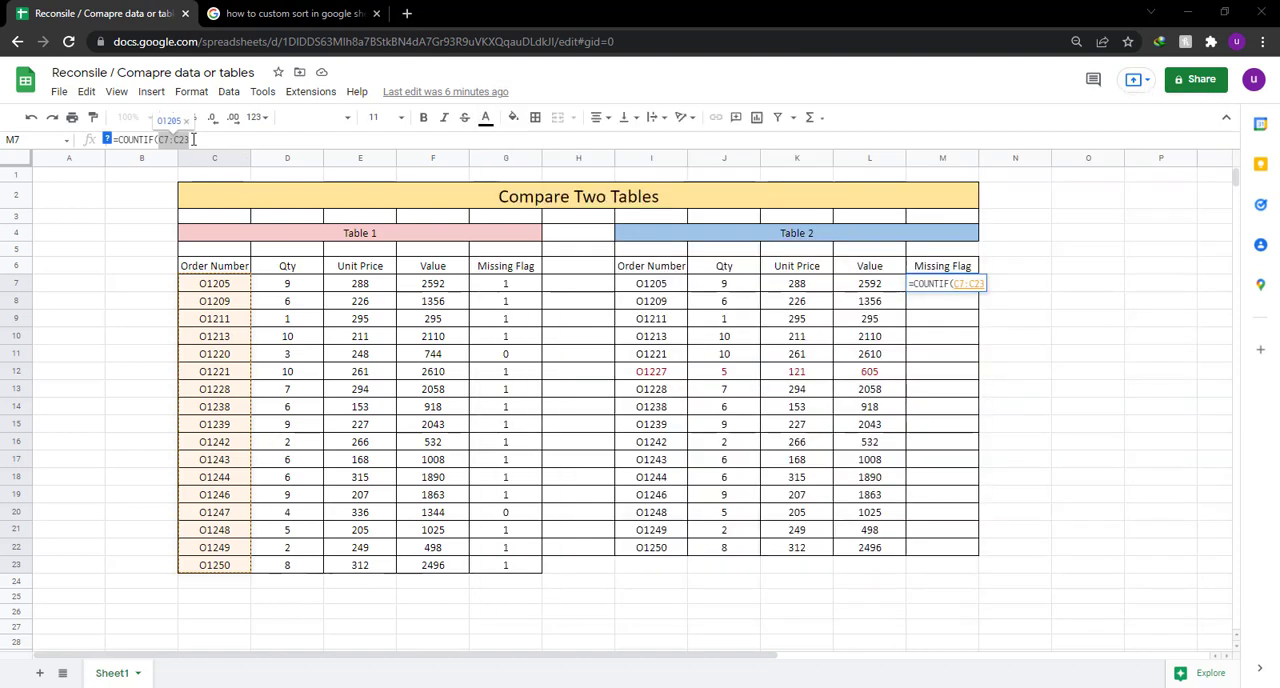
{"action": "left_click_drag", "start_coordinate": [193, 139], "coordinate": [160, 143]}
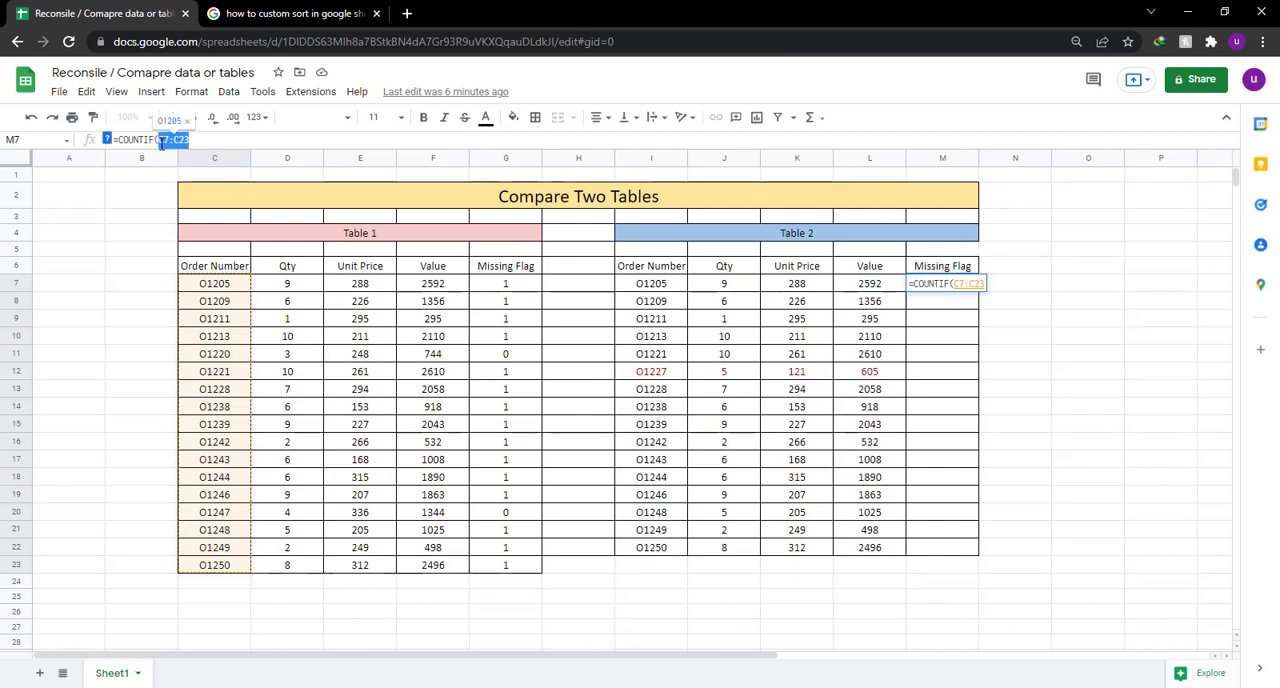
{"action": "type", "text": "$"}
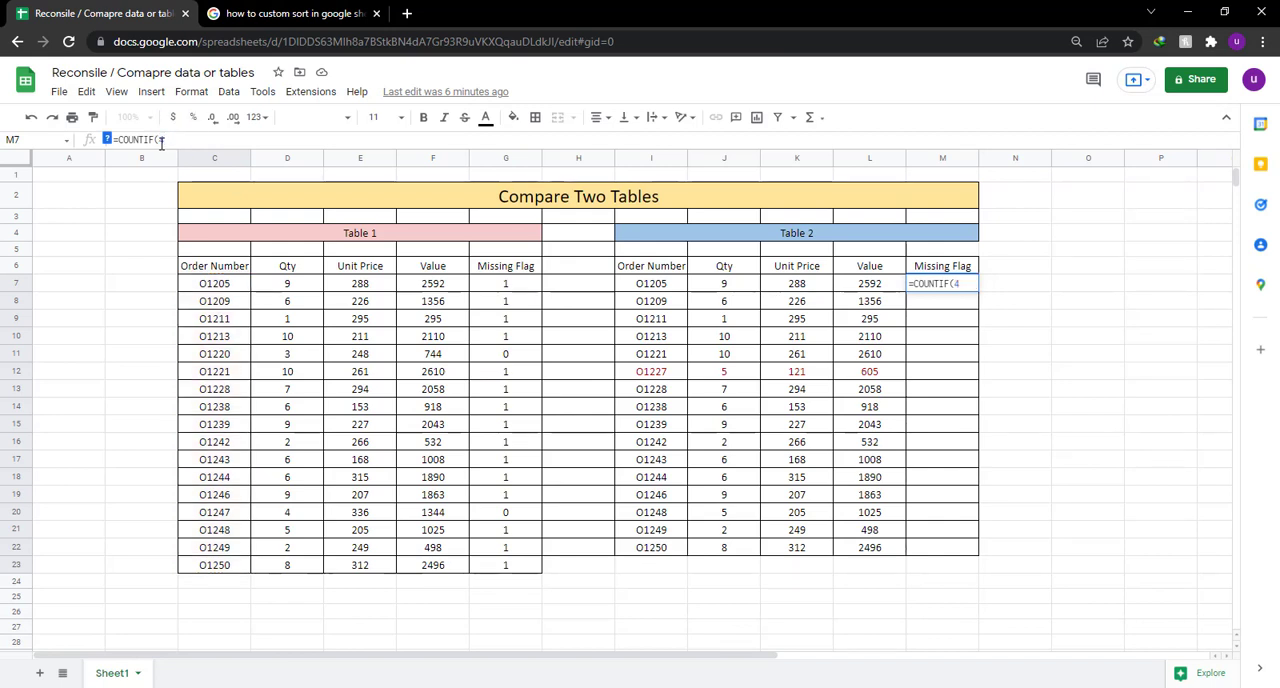
{"action": "key", "text": "BackSpace"}
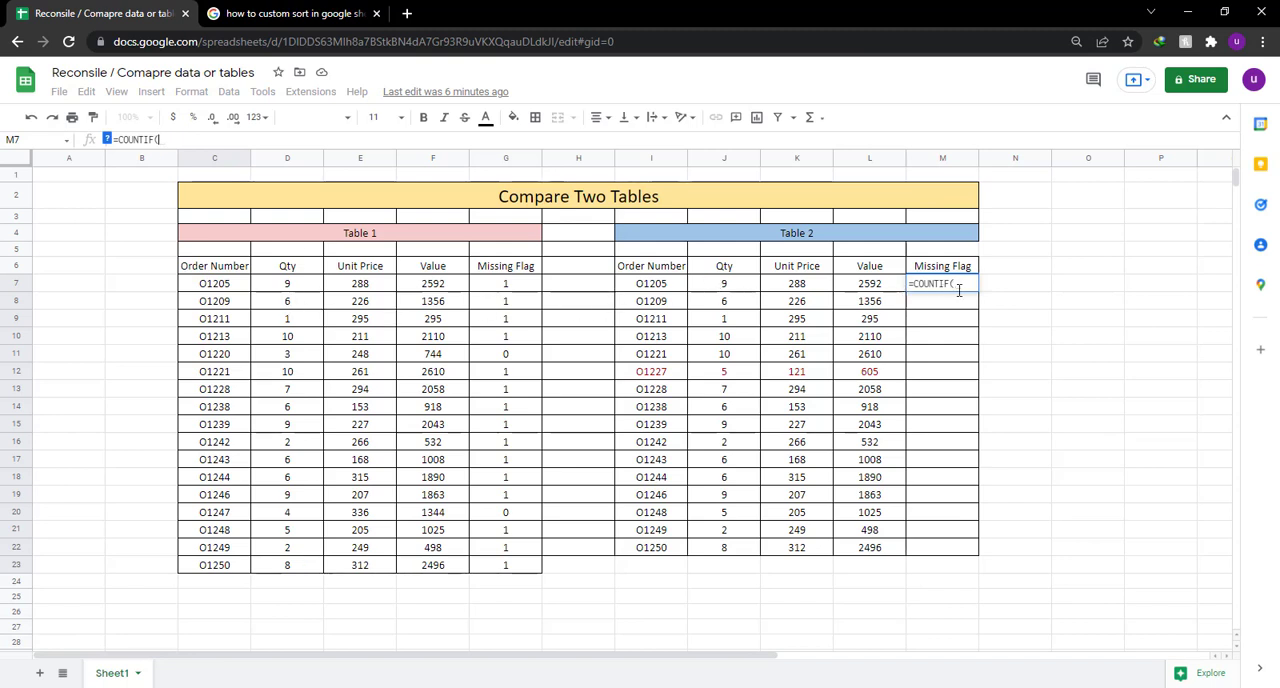
{"action": "left_click_drag", "start_coordinate": [214, 290], "coordinate": [223, 563]}
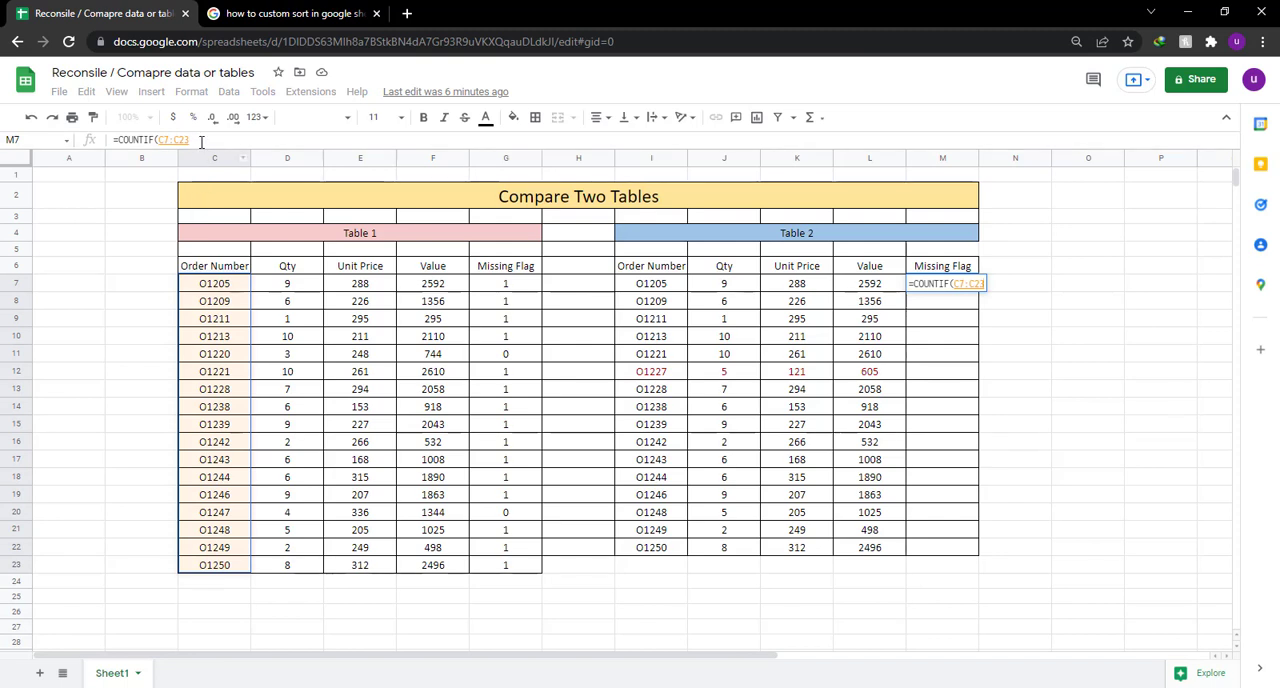
{"action": "left_click_drag", "start_coordinate": [201, 141], "coordinate": [159, 145]}
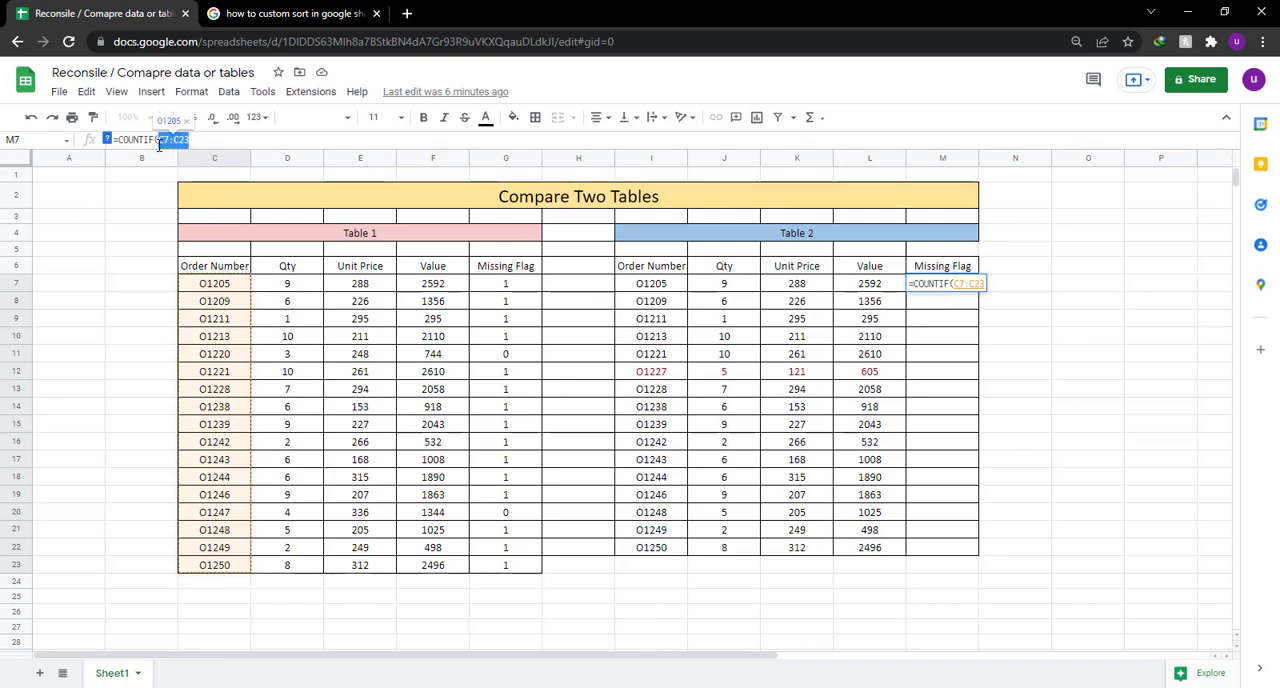
{"action": "type", "text": "$"}
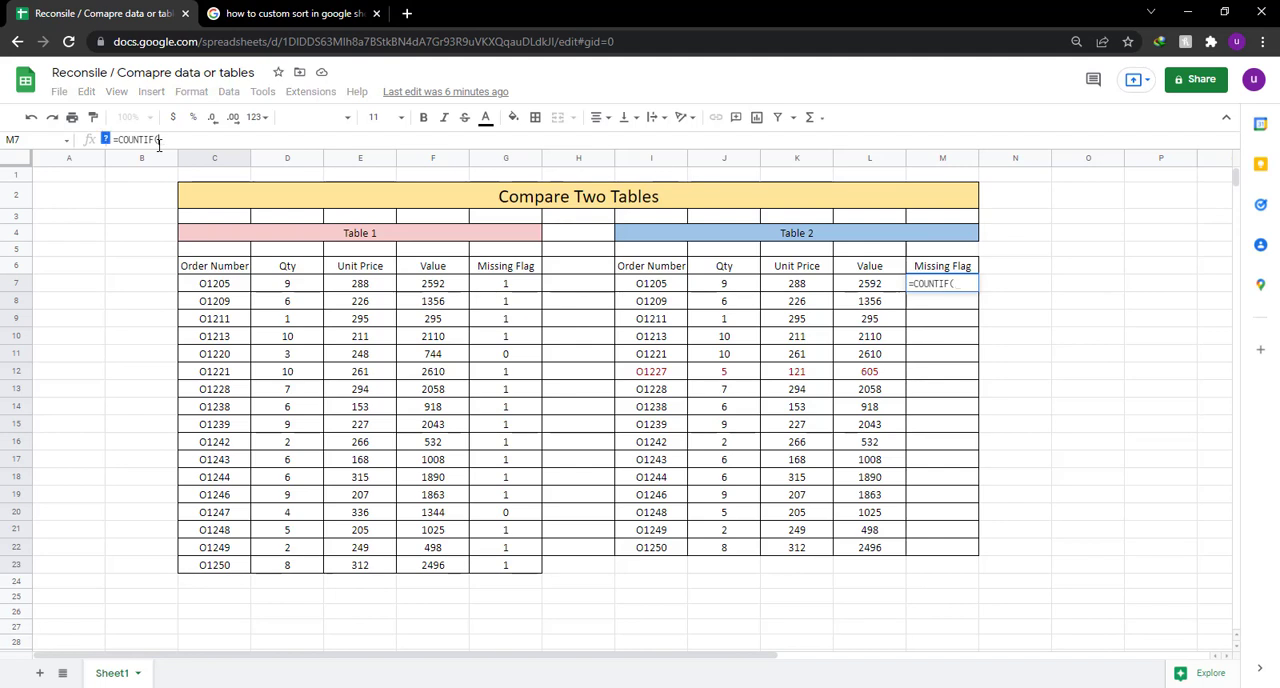
{"action": "key", "text": "BackSpace"}
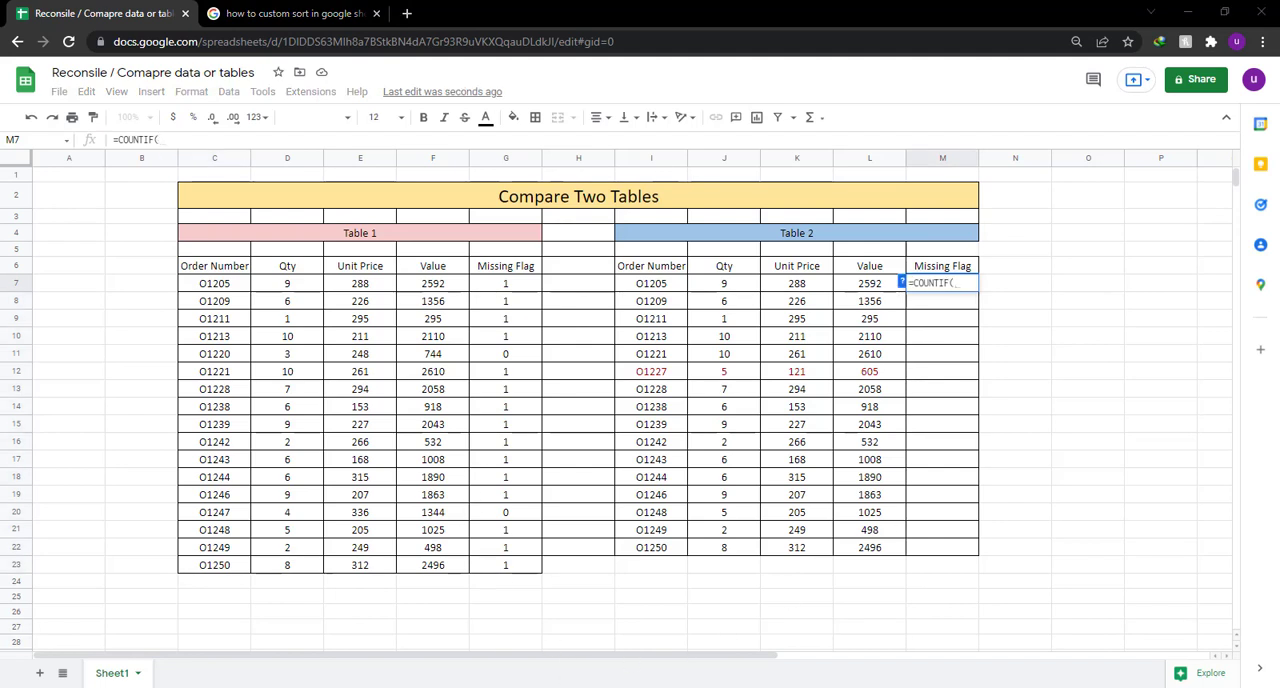
Replace the Notepad text with "my keys is not working dont know why" and clear it.
{"action": "left_click", "coordinate": [566, 686]}
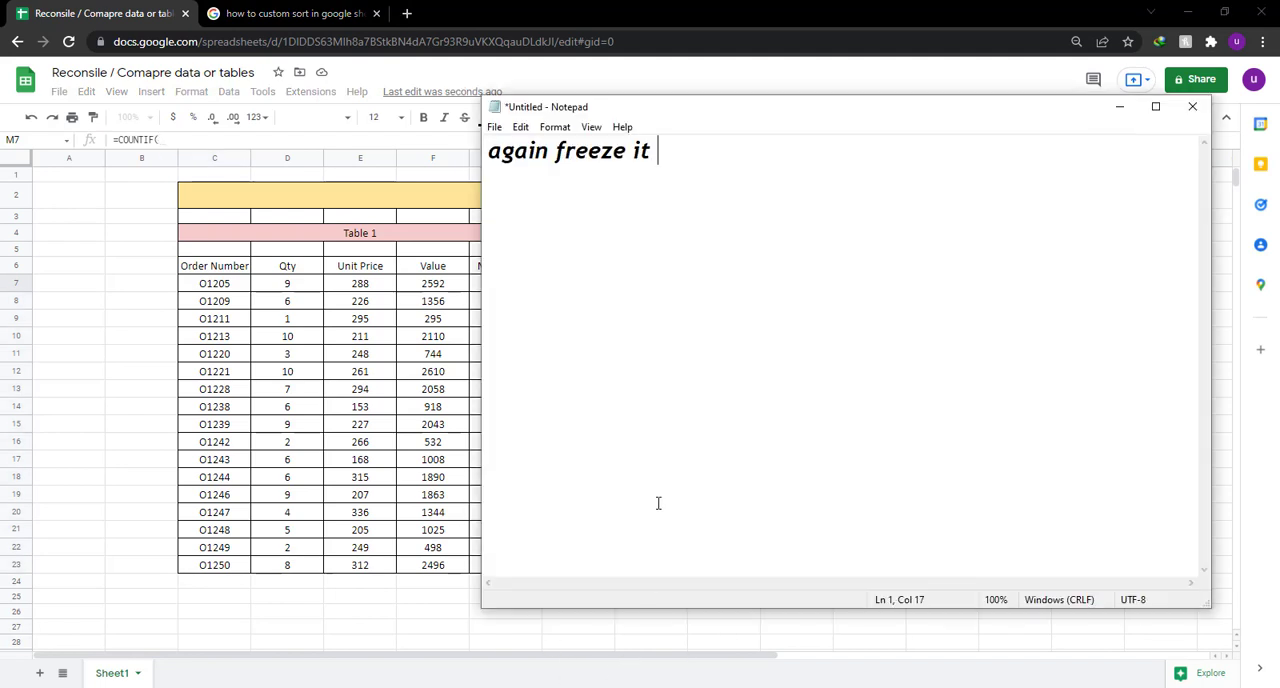
{"action": "key", "text": "ctrl+a"}
{"action": "key", "text": "BackSpace"}
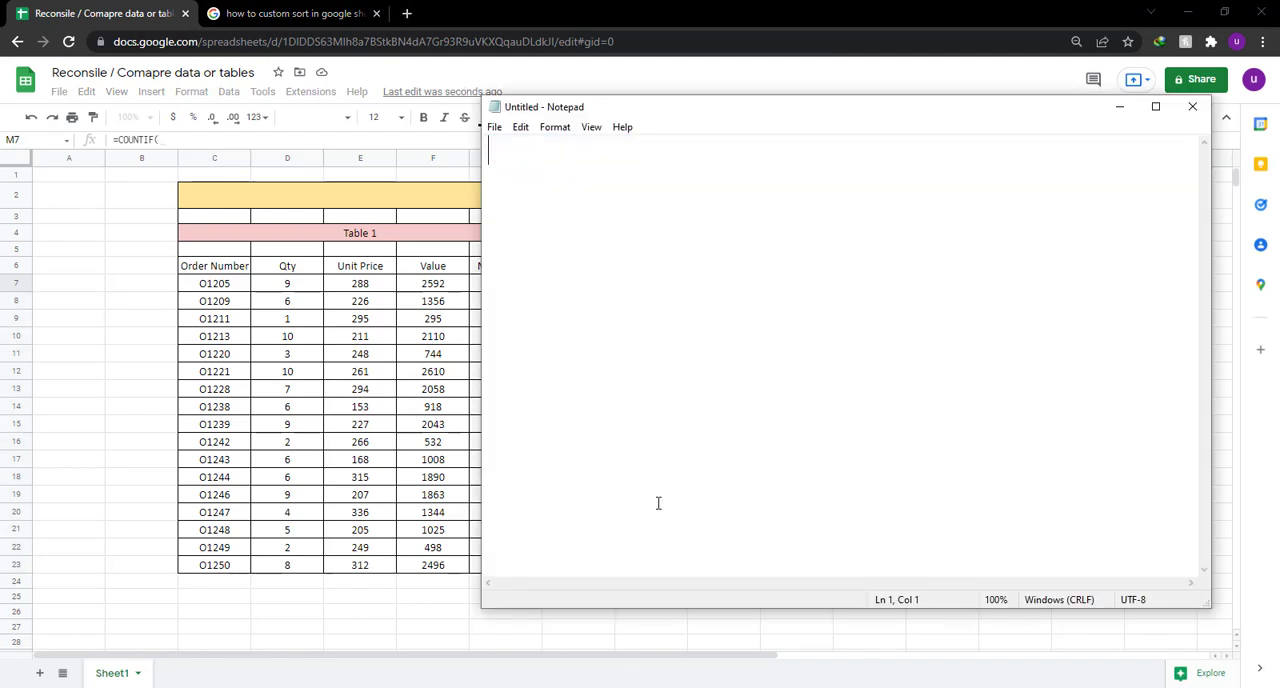
{"action": "type", "text": "my ke"}
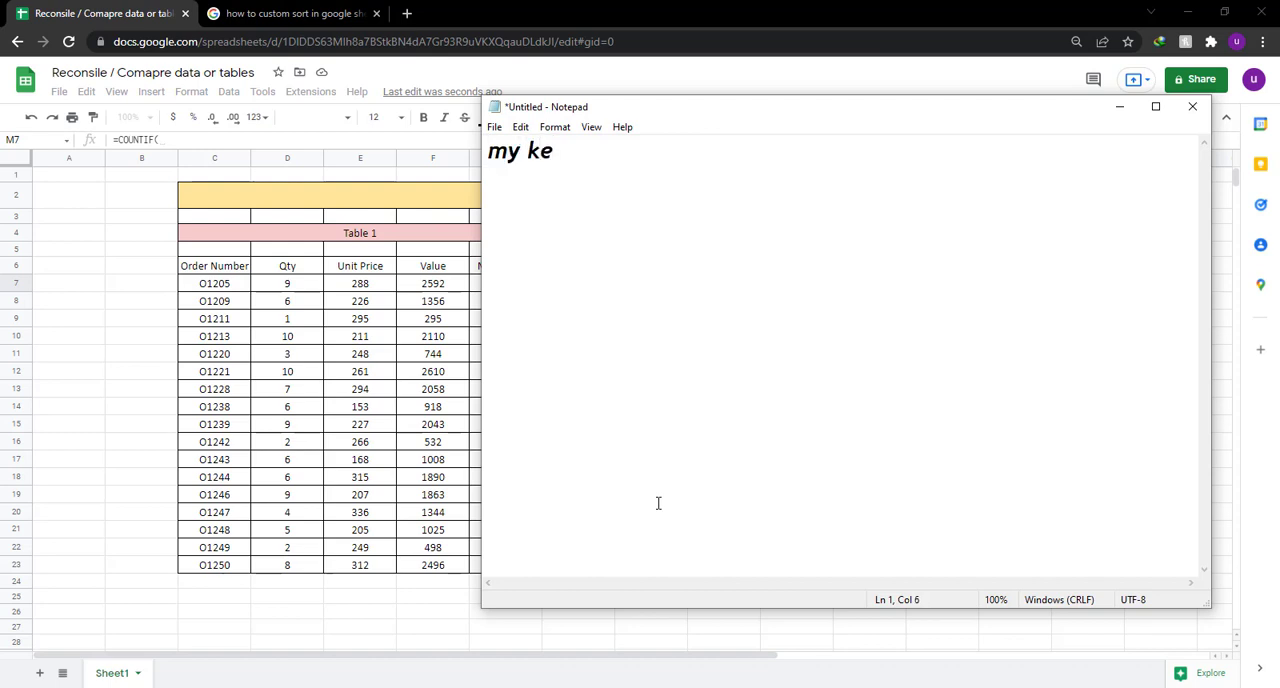
{"action": "type", "text": "ys is no"}
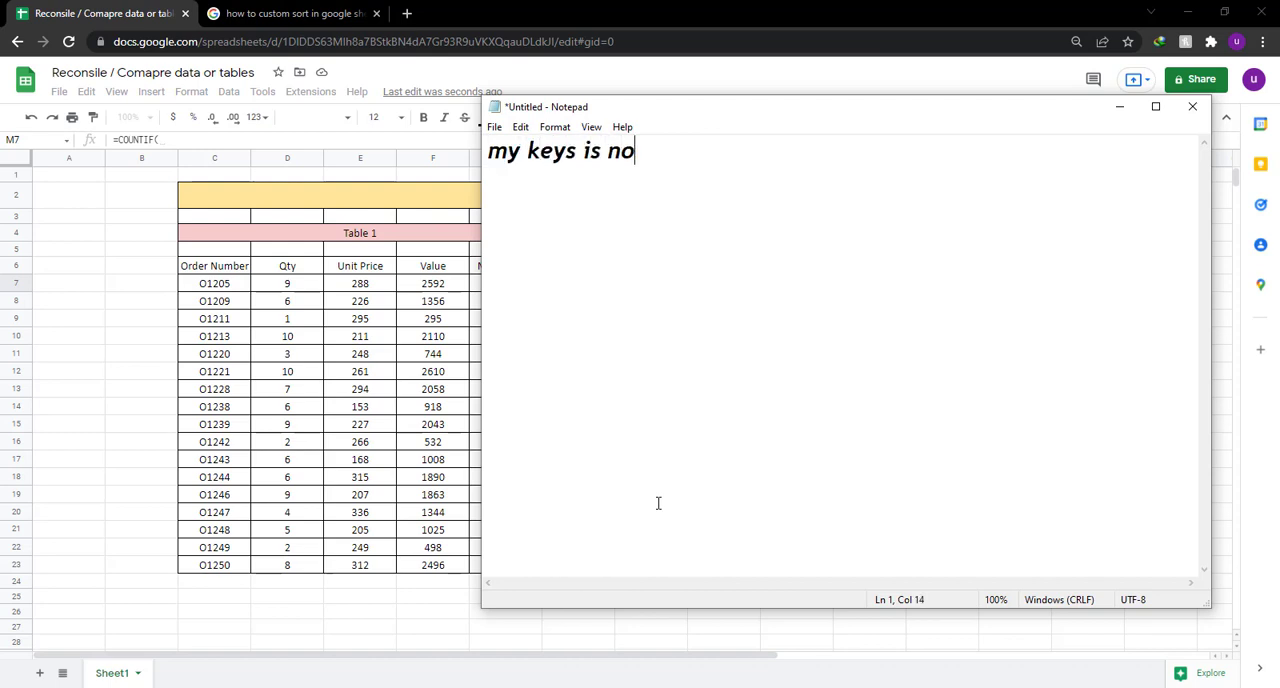
{"action": "type", "text": "t working"}
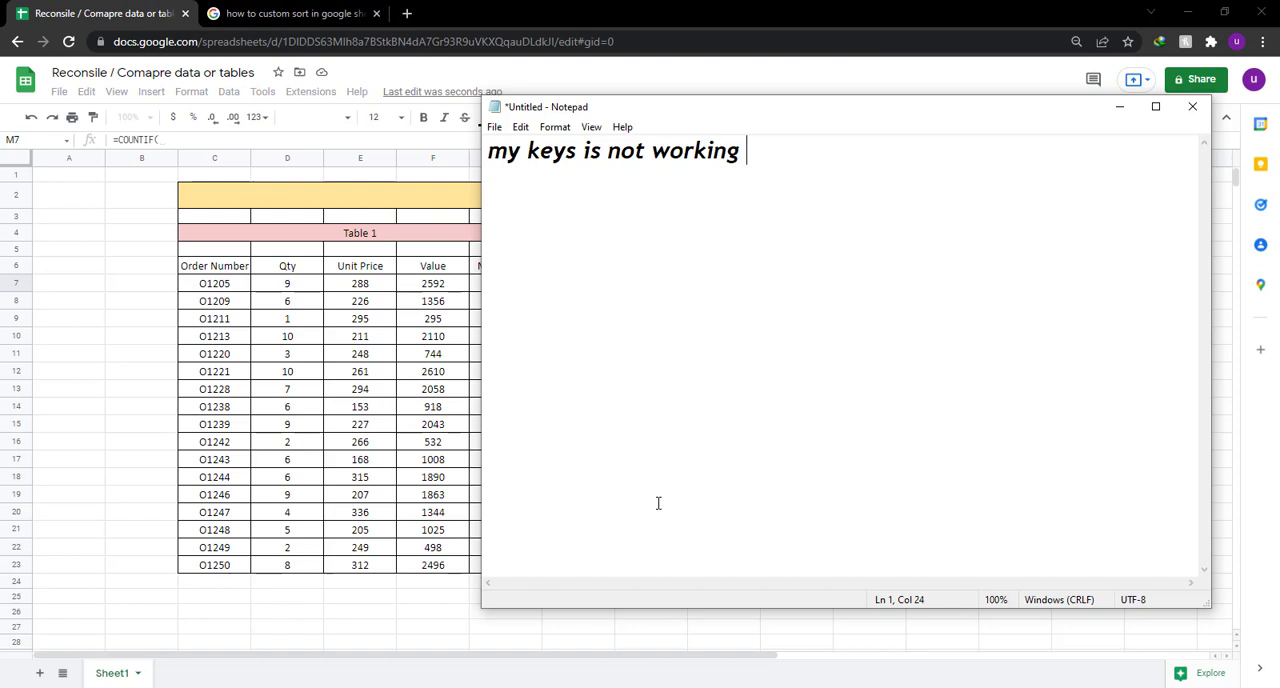
{"action": "type", "text": " dont know "}
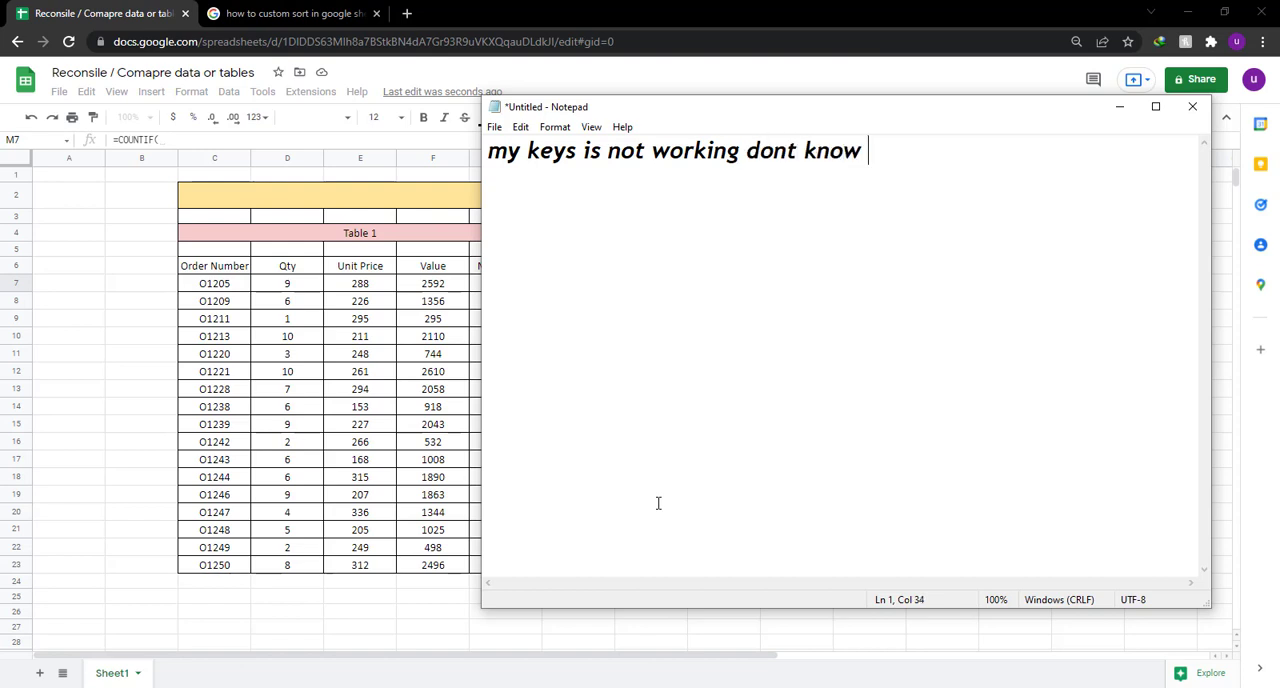
{"action": "type", "text": "why"}
{"action": "key", "text": "ctrl+a"}
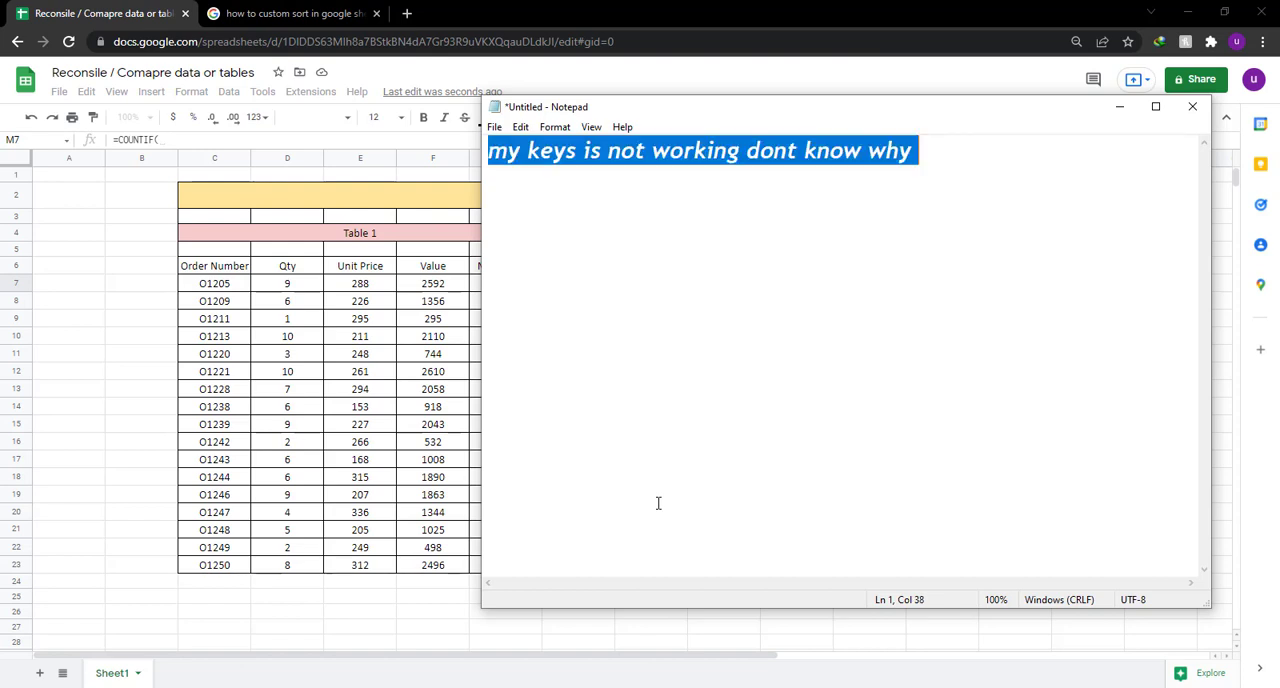
{"action": "key", "text": "BackSpace"}
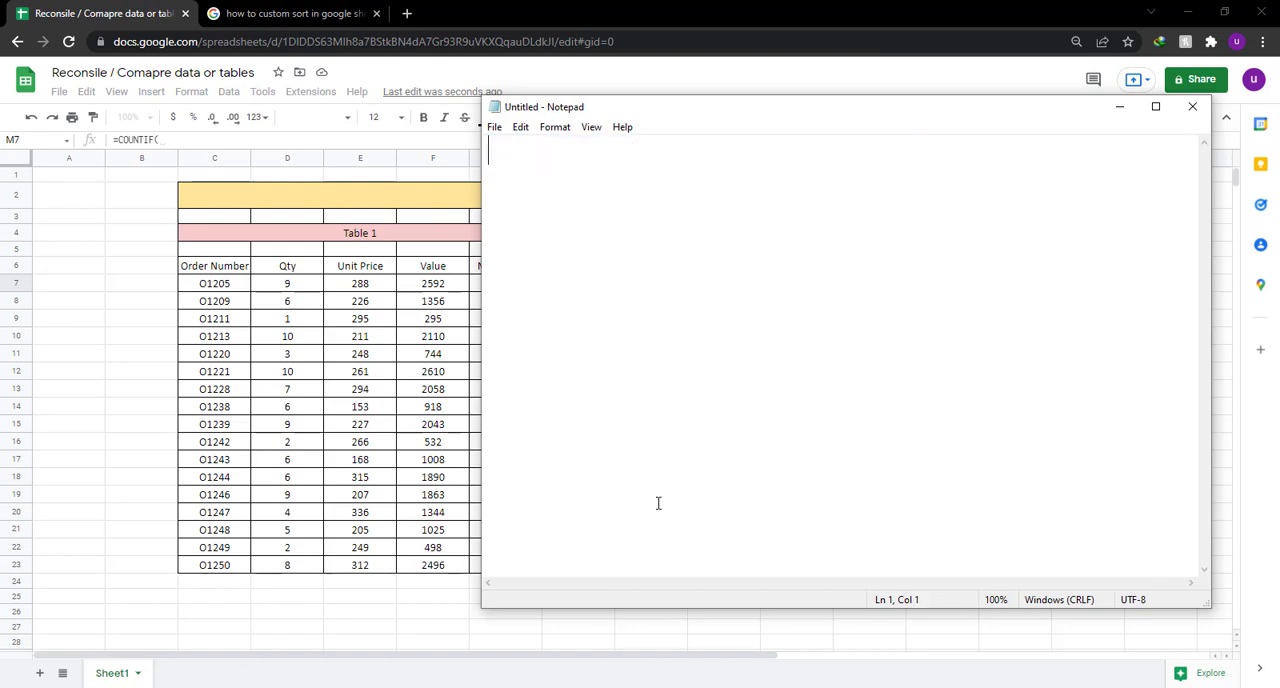
Return to the spreadsheet and set the COUNTIF range in M7 to Table 1's order numbers as the absolute reference $C$7:$C$23.
{"action": "left_click", "coordinate": [636, 12]}
{"action": "mouse_move", "coordinate": [955, 298]}
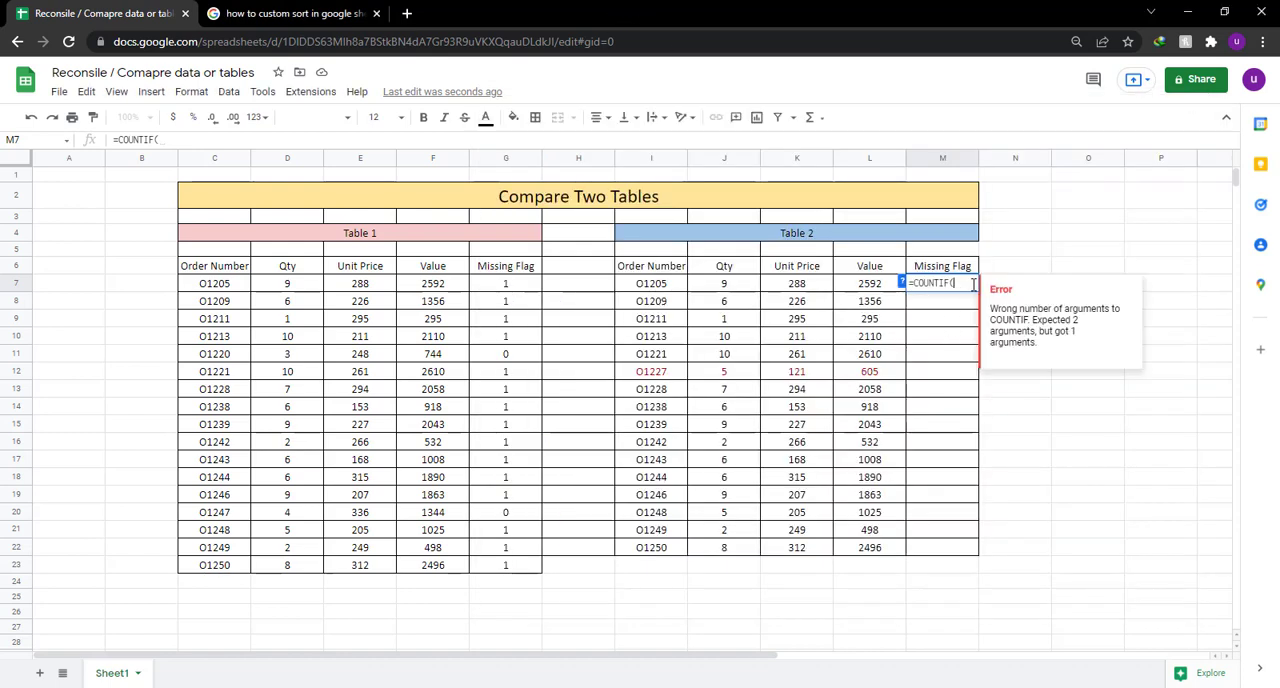
{"action": "left_click_drag", "start_coordinate": [240, 286], "coordinate": [225, 566]}
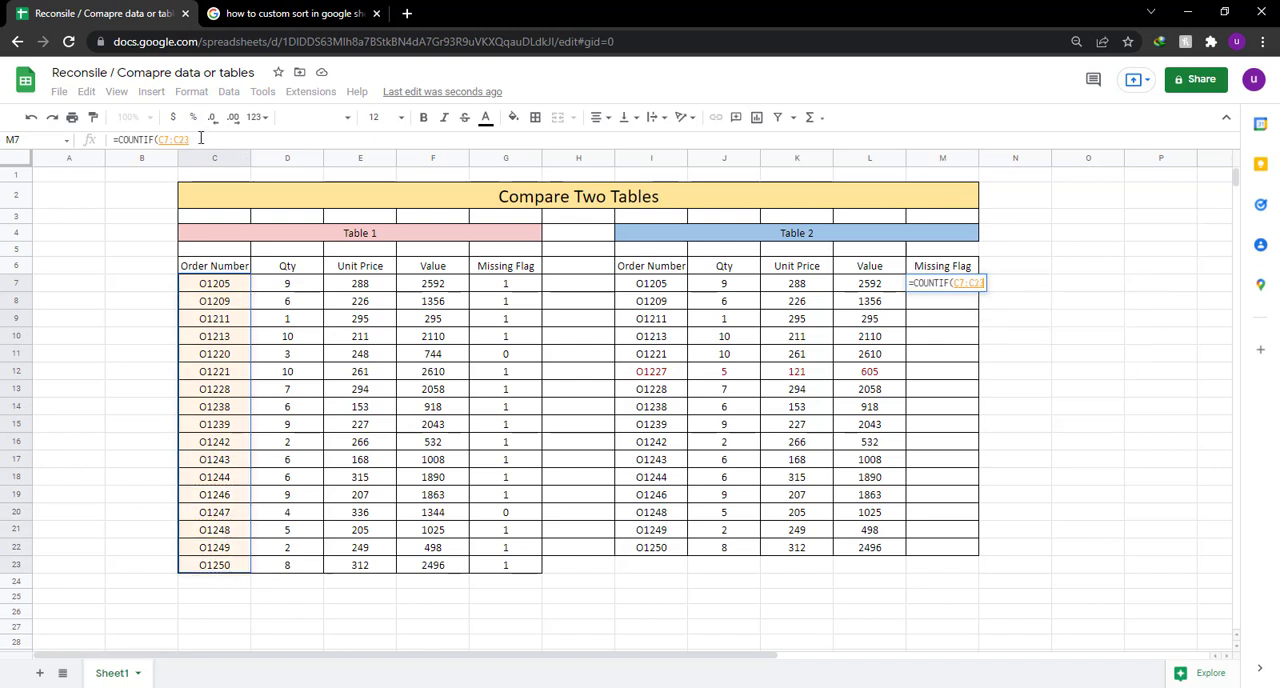
{"action": "left_click_drag", "start_coordinate": [200, 138], "coordinate": [157, 140]}
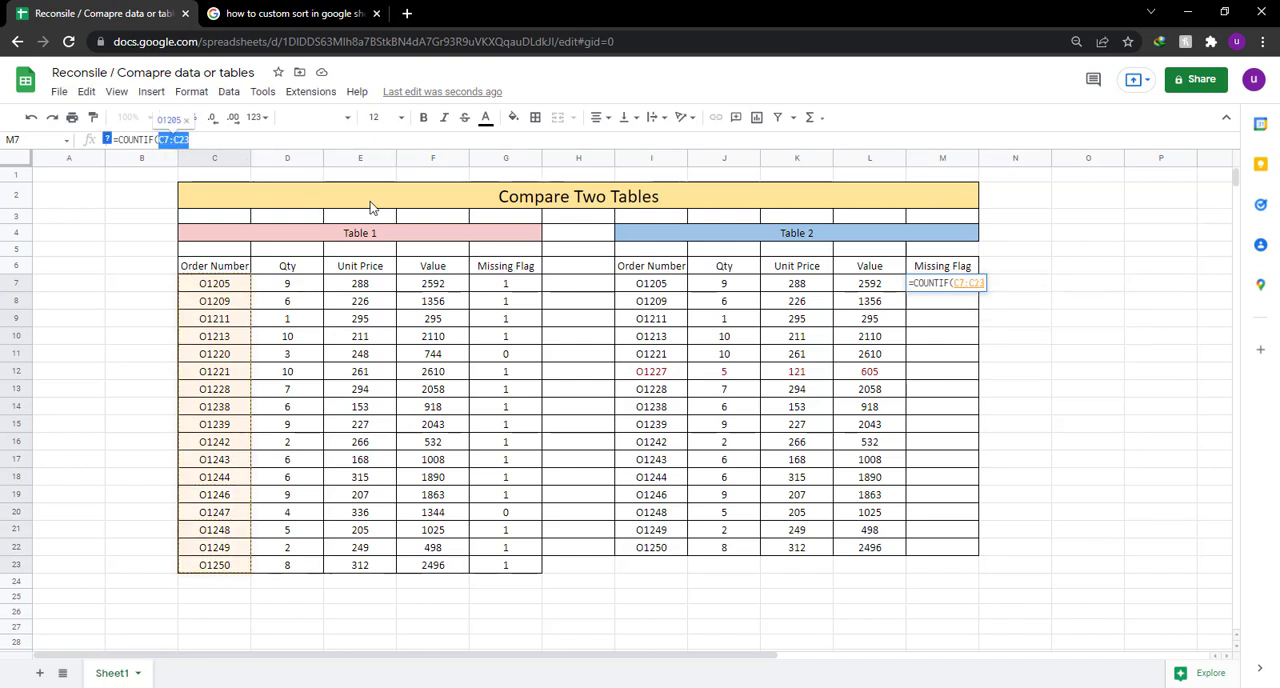
{"action": "key", "text": "F4"}
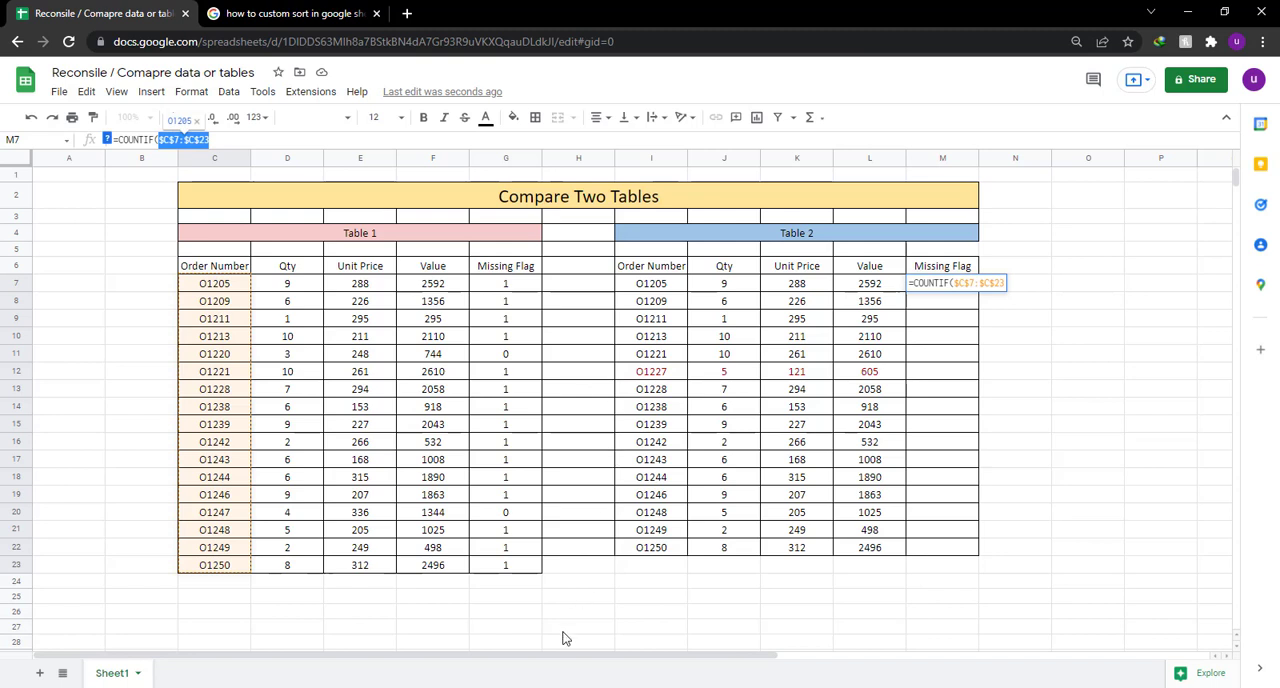
Switch to Notepad and write the note "yeah it worked this time i was thinking to use the on screen".
{"action": "key", "text": "alt+Tab"}
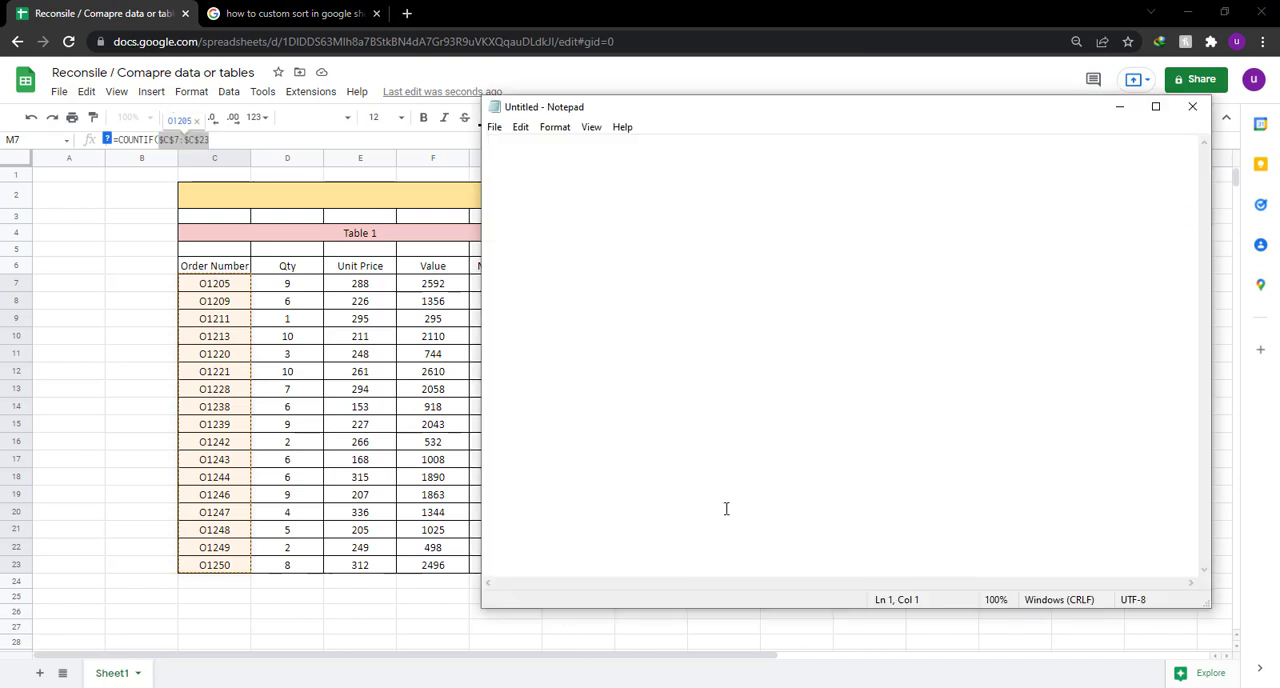
{"action": "type", "text": "yeah it work"}
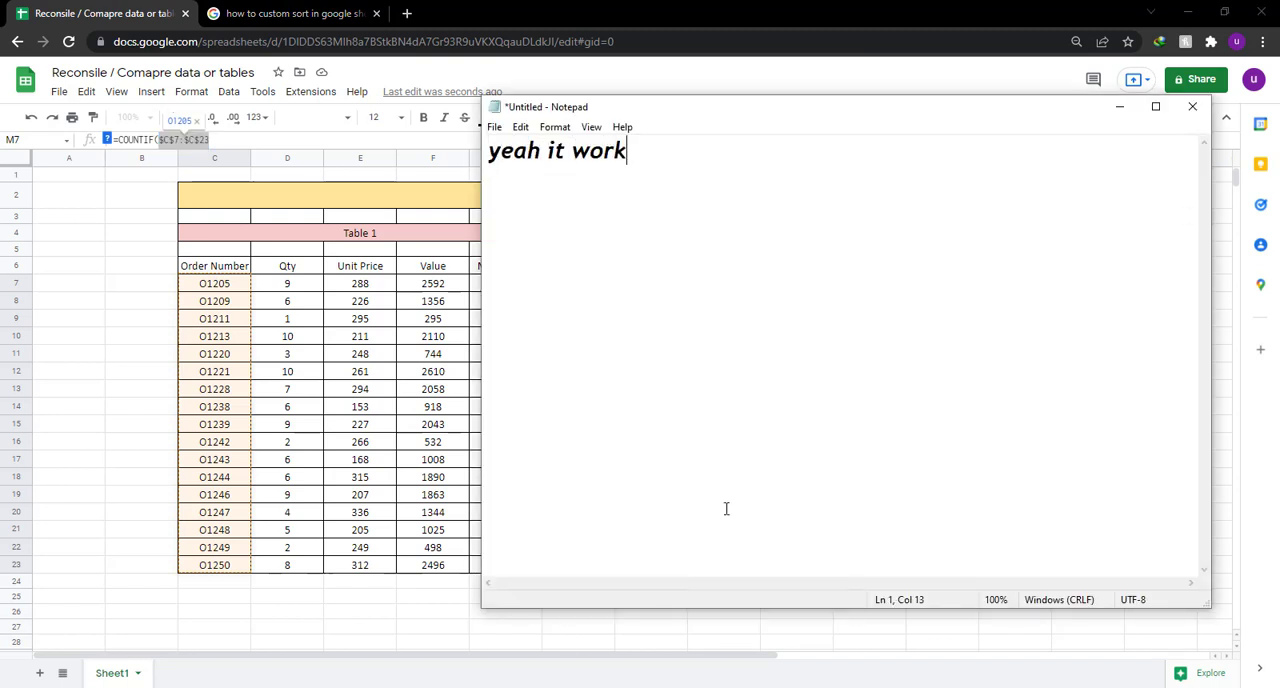
{"action": "type", "text": "ed this ti"}
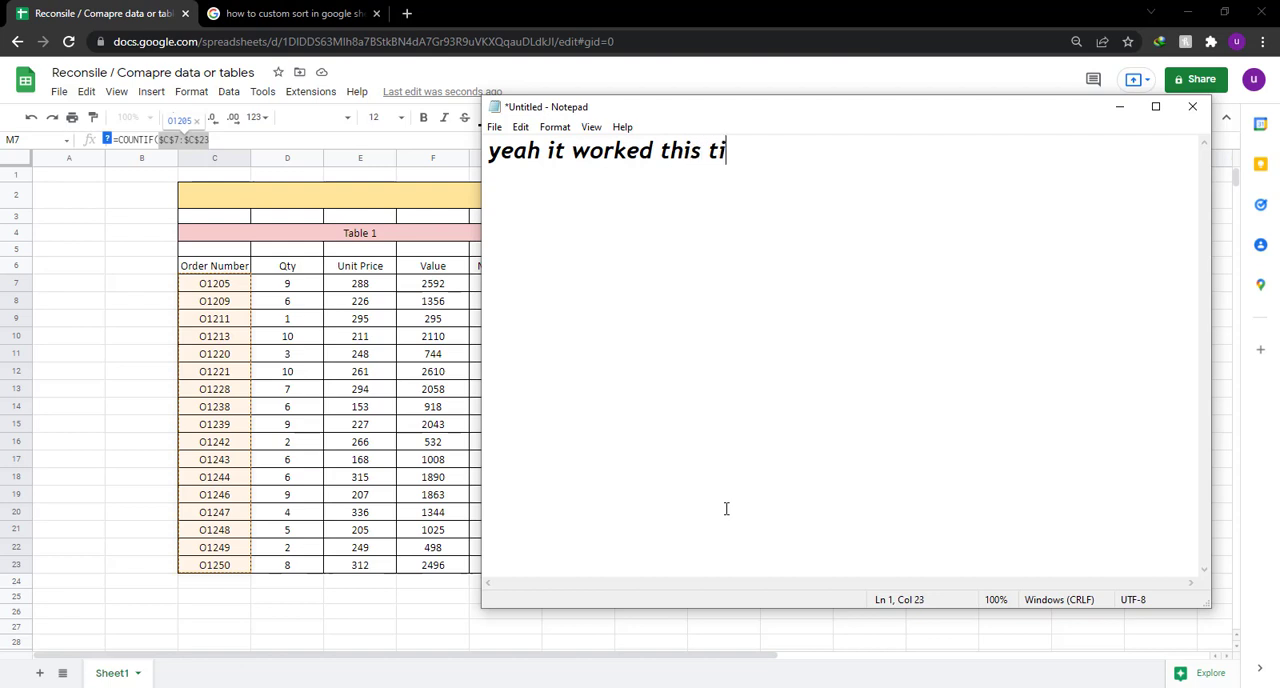
{"action": "type", "text": "me"}
{"action": "type", "text": "i"}
{"action": "key", "text": "BackSpace"}
{"action": "type", "text": "i was t"}
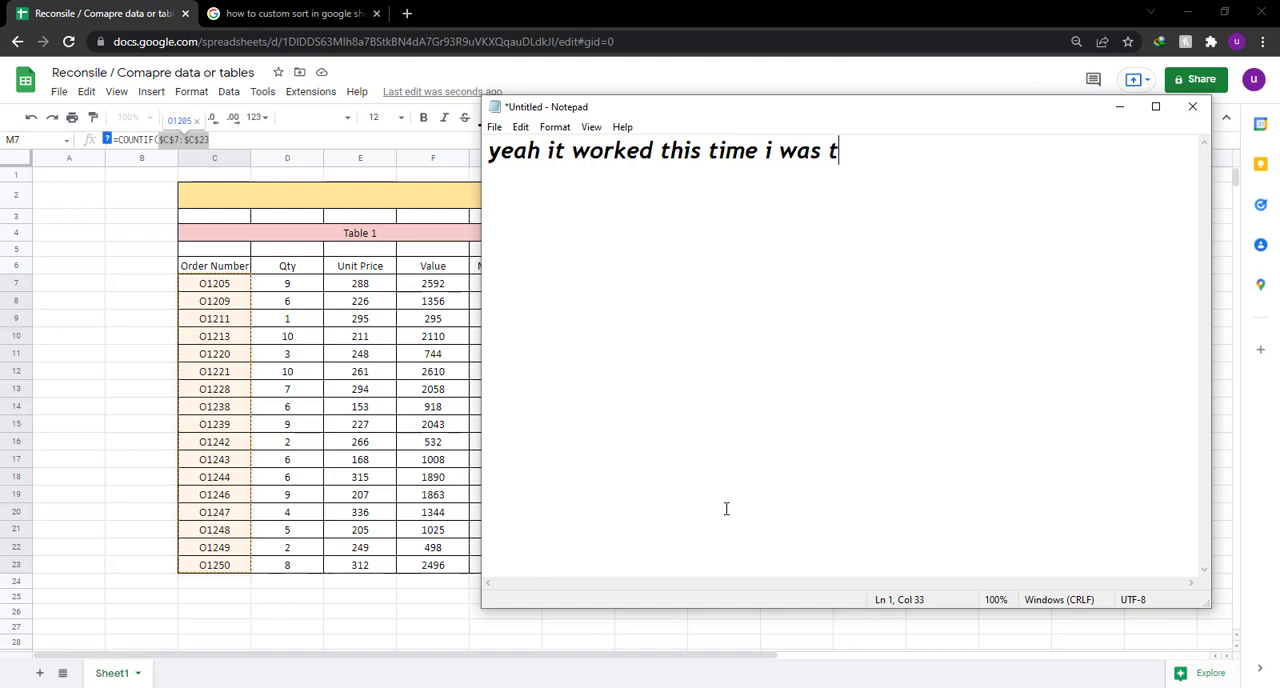
{"action": "type", "text": "hinking to use"}
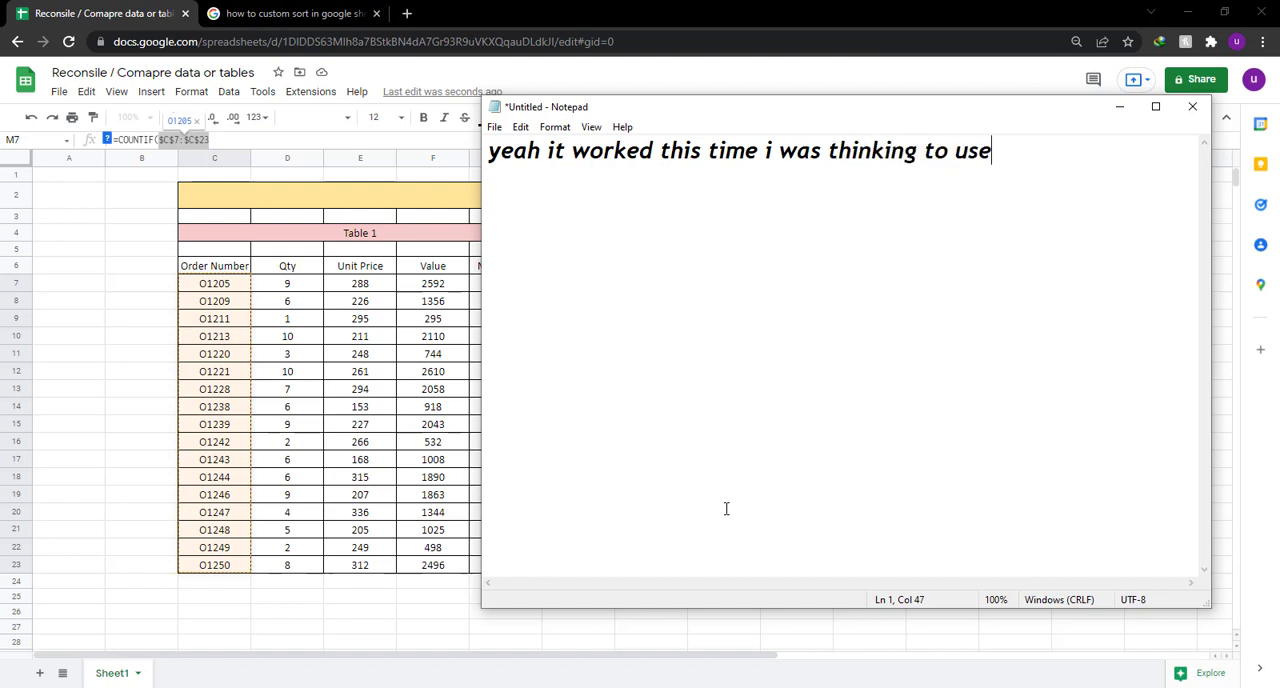
{"action": "type", "text": " the o"}
{"action": "type", "text": "n scree"}
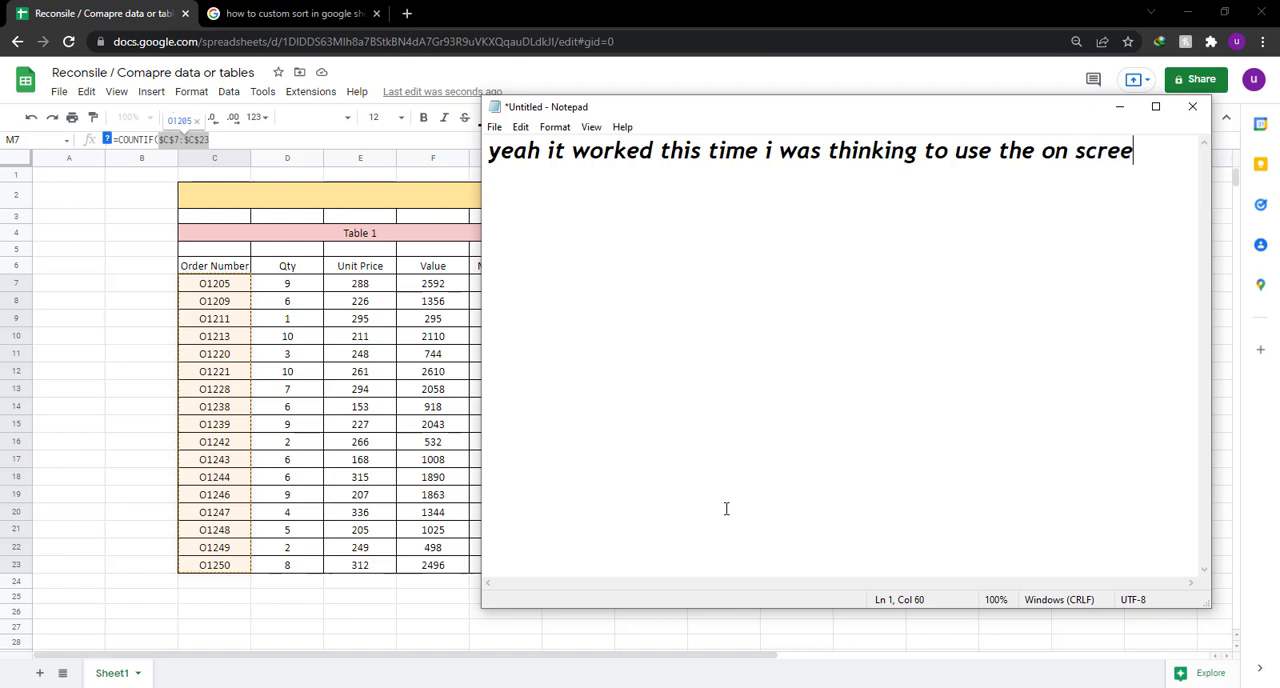
{"action": "type", "text": "n ke"}
Continue the note two lines down with "keyboard to show you the hot key or shortcut key to do this", and clear all the text.
{"action": "key", "text": "BackSpace"}
{"action": "key", "text": "BackSpace"}
{"action": "key", "text": "BackSpace"}
{"action": "key", "text": "Return"}
{"action": "key", "text": "Return"}
{"action": "type", "text": "keyboa"}
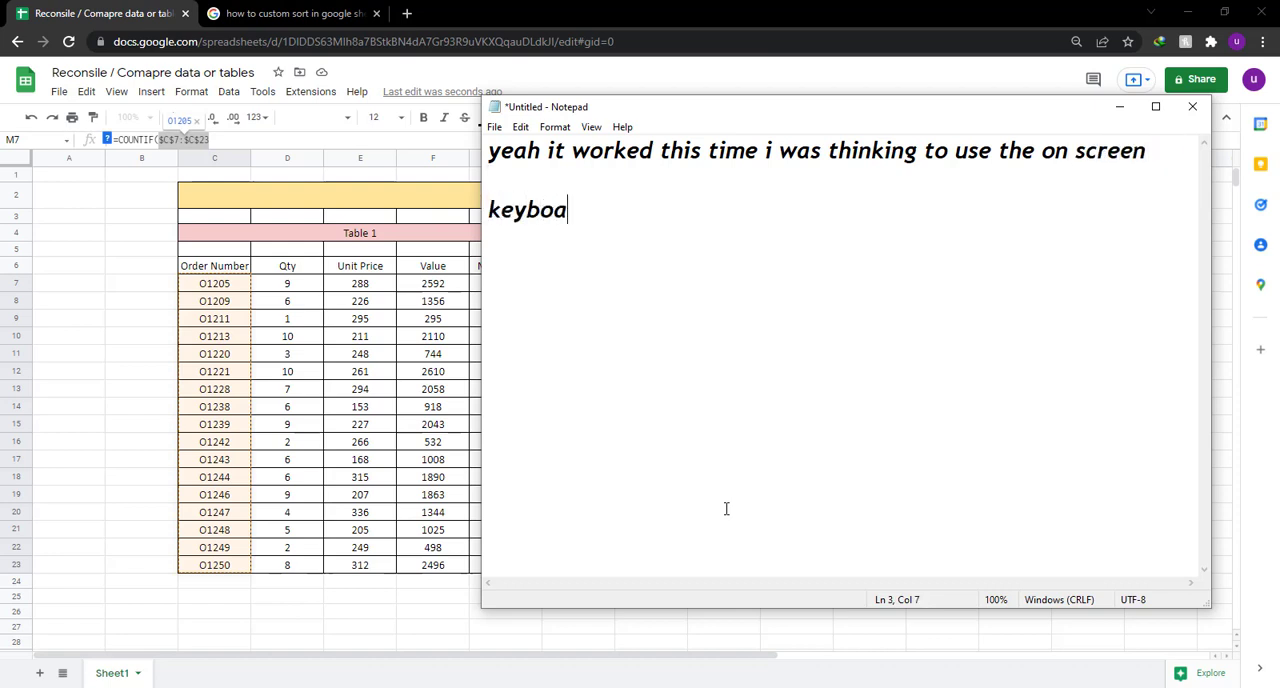
{"action": "type", "text": "rd to show y"}
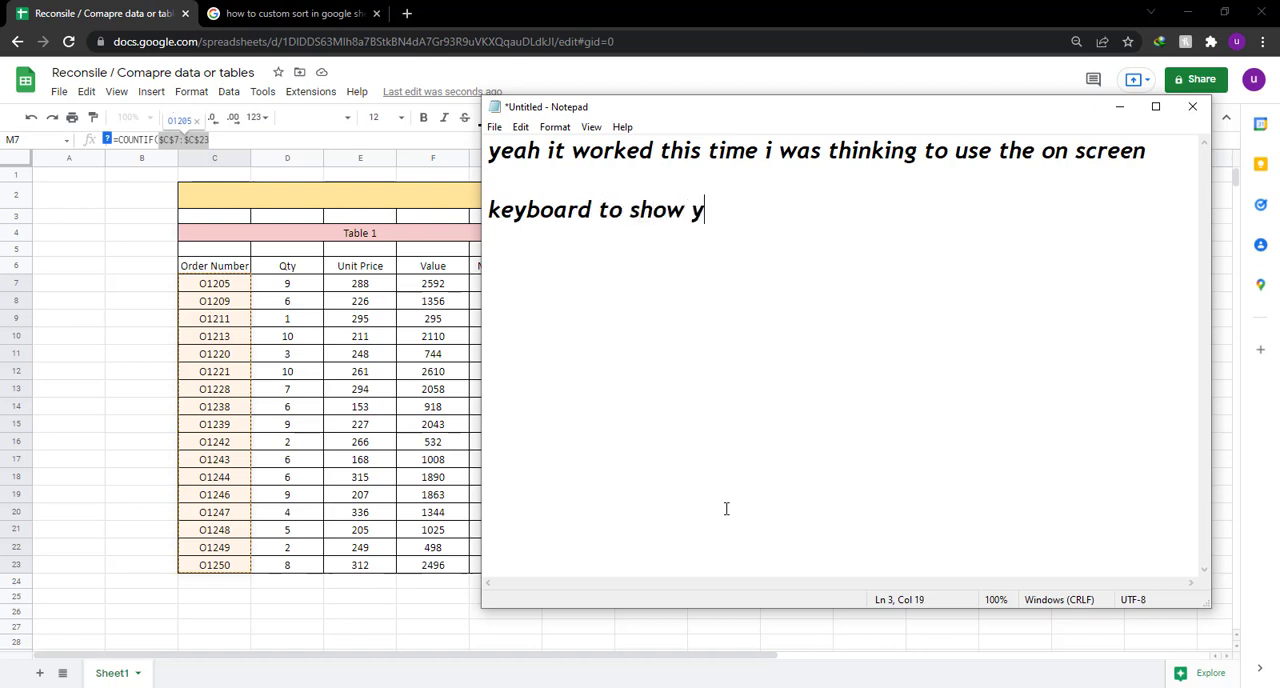
{"action": "type", "text": "ou the"}
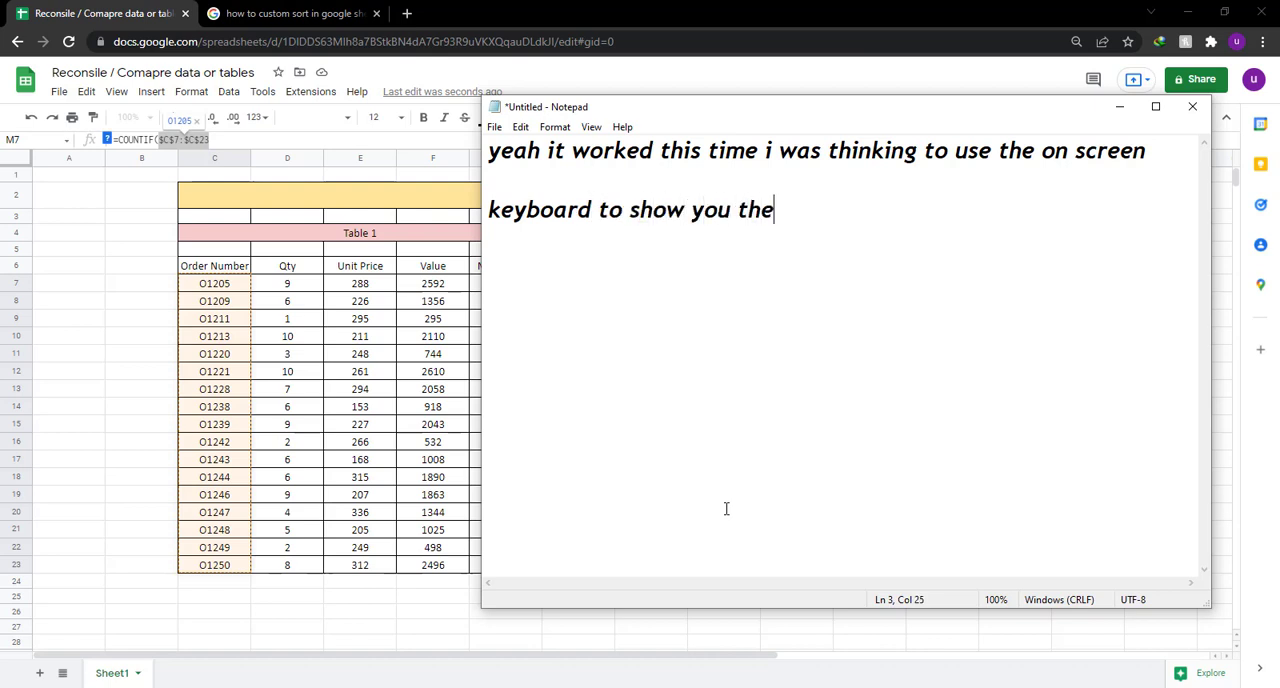
{"action": "type", "text": " hot key or "}
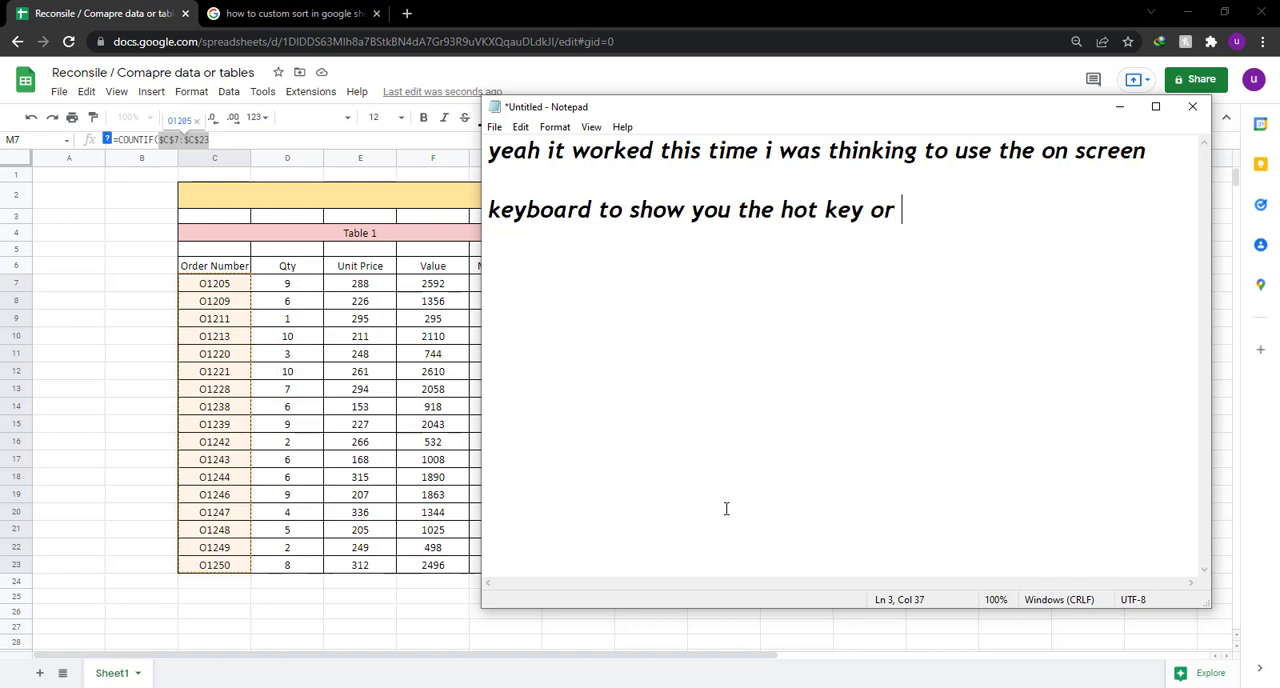
{"action": "type", "text": "shortc"}
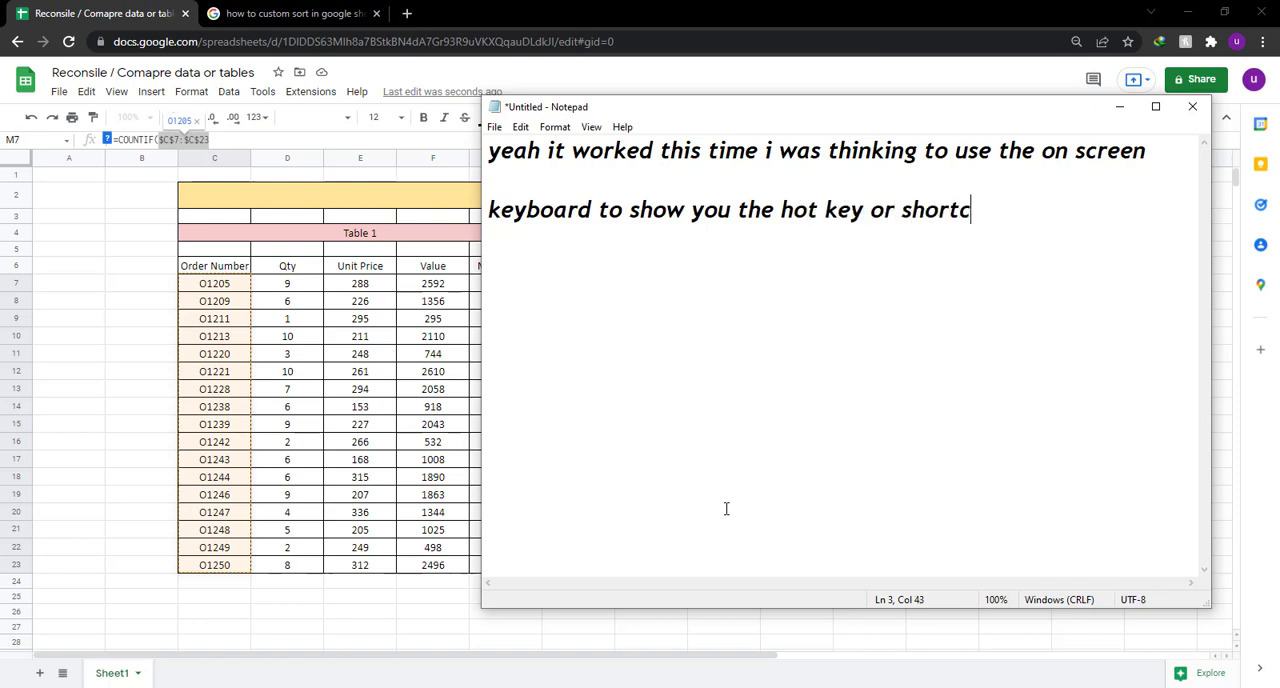
{"action": "type", "text": "ut key to do this"}
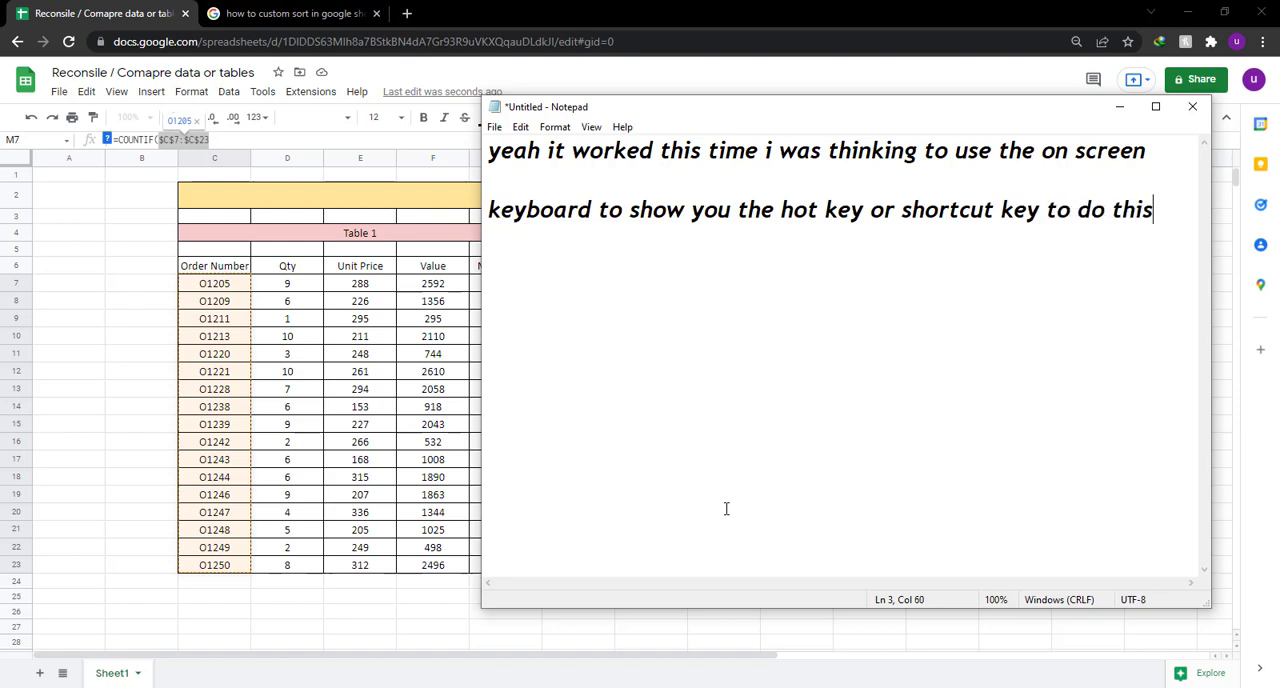
{"action": "key", "text": "ctrl+a"}
{"action": "key", "text": "BackSpace"}
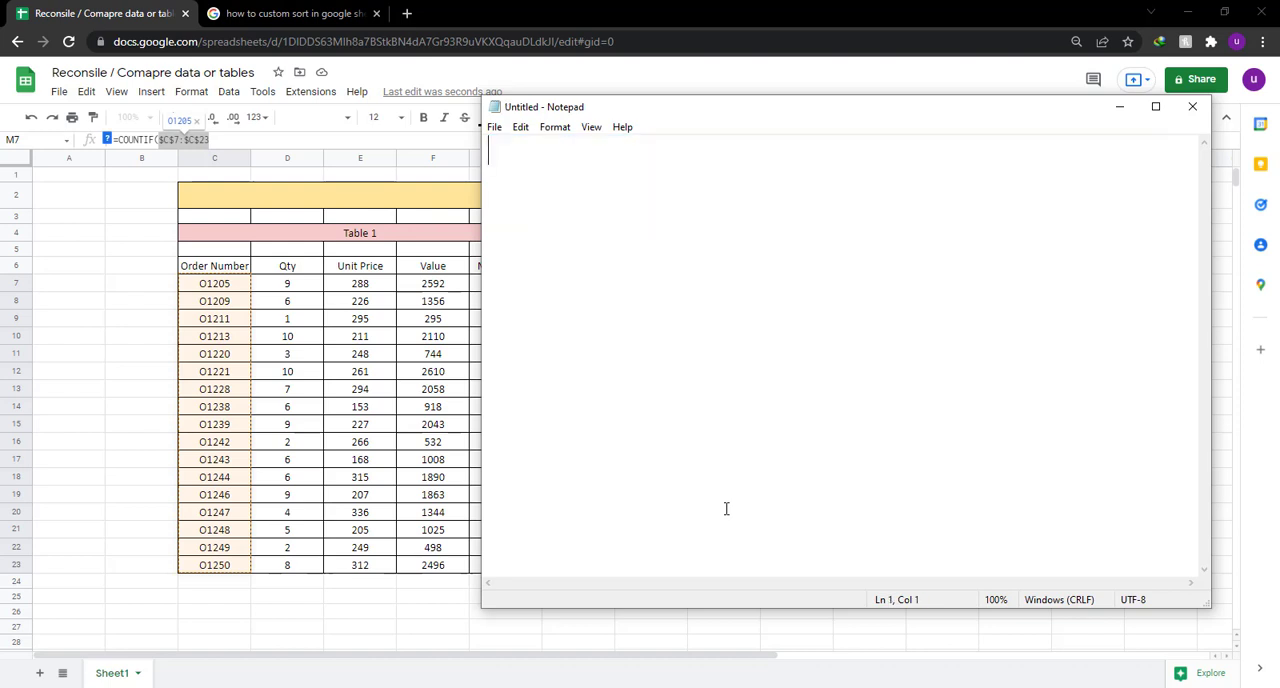
Start a short note beginning "but it" in the empty Notepad page and clear it.
{"action": "type", "text": "but it w"}
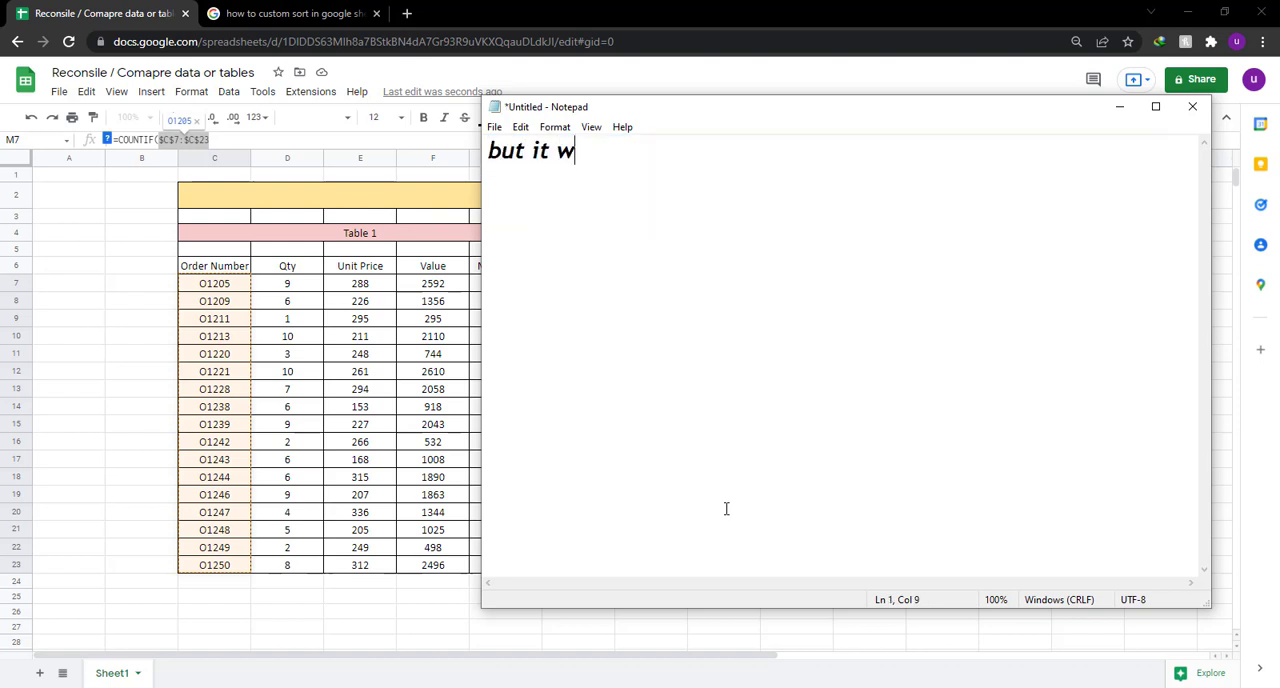
{"action": "type", "text": "okr"}
{"action": "key", "text": "BackSpace"}
{"action": "type", "text": "ed"}
{"action": "key", "text": "ctrl+a"}
{"action": "key", "text": "BackSpace"}
Write the note "now we will continue the formula" and clear it.
{"action": "type", "text": "now "}
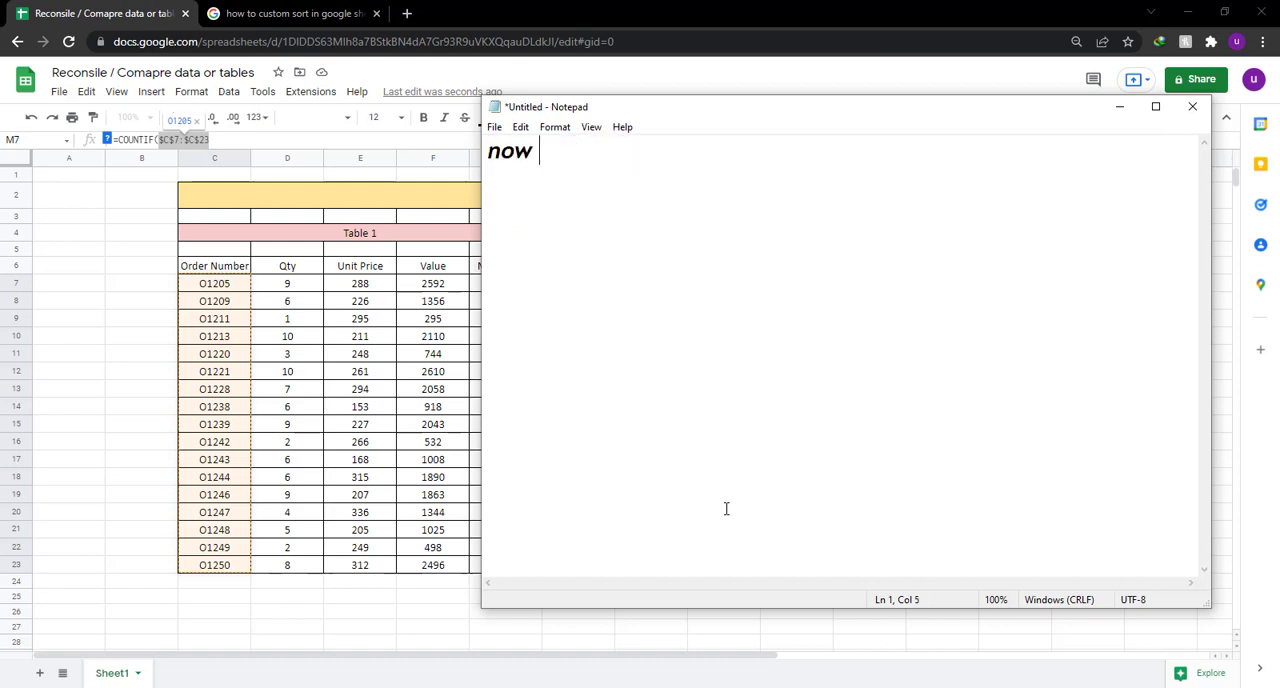
{"action": "type", "text": "we will co"}
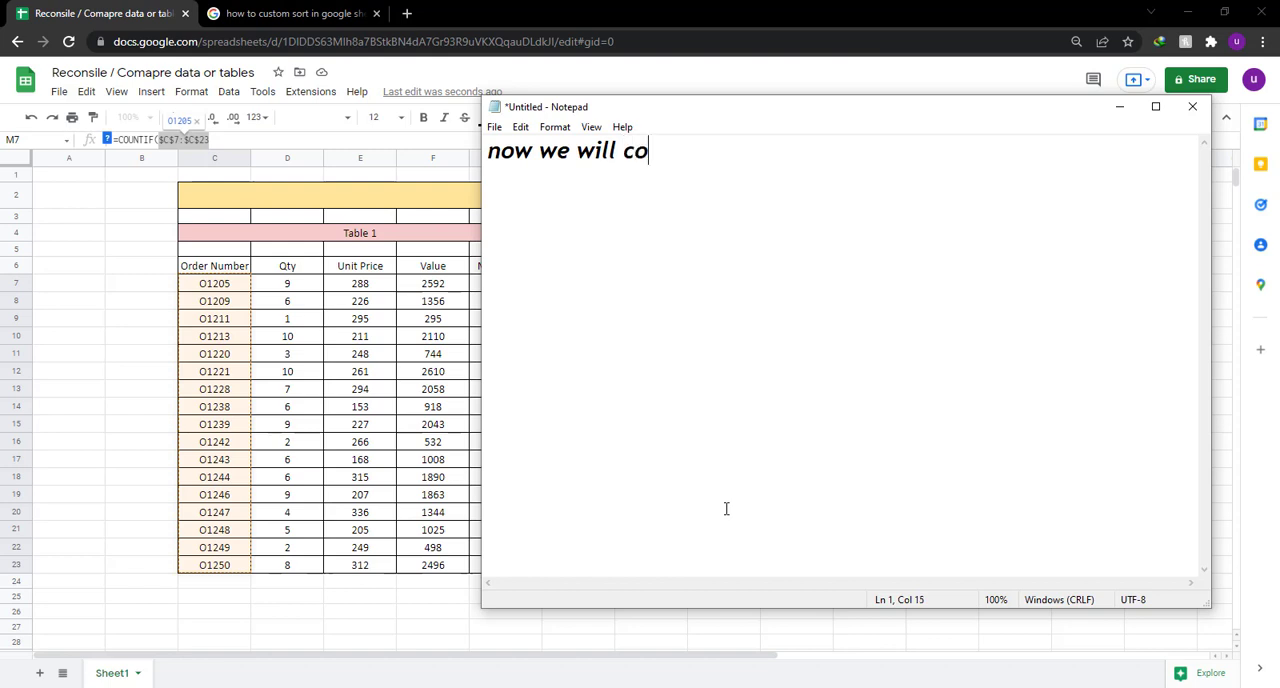
{"action": "type", "text": "ntinue the "}
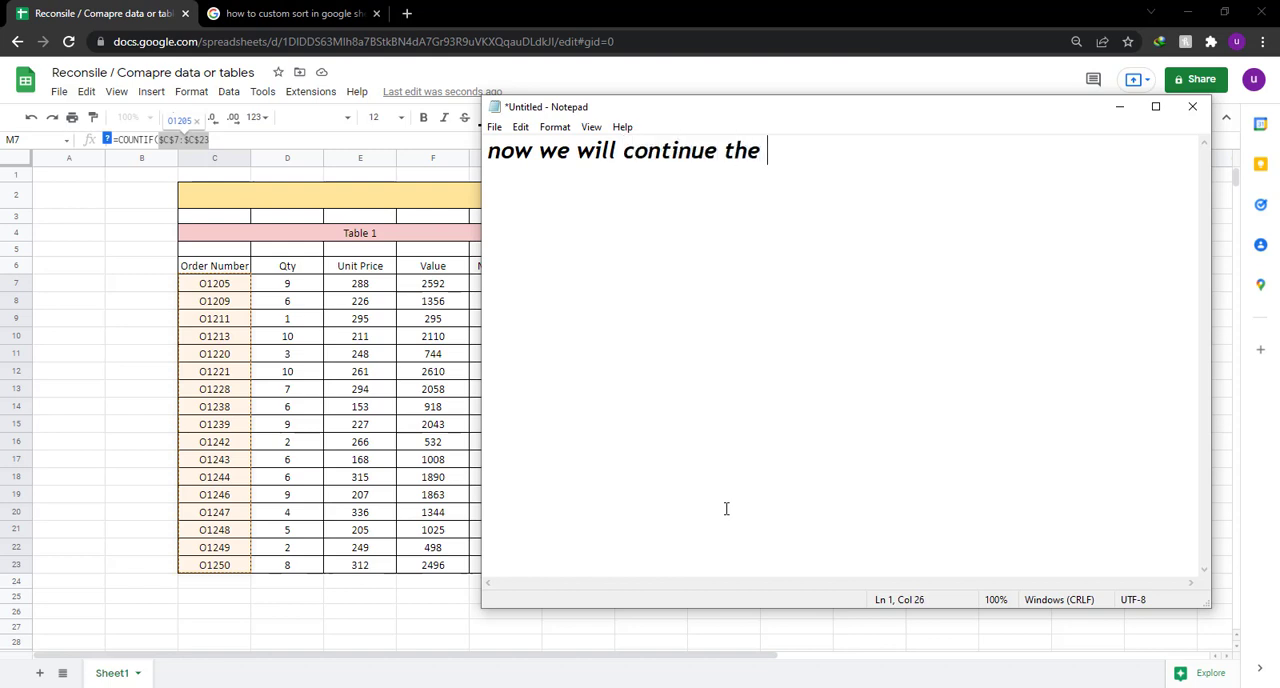
{"action": "type", "text": "formula"}
{"action": "key", "text": "ctrl+a"}
{"action": "key", "text": "BackSpace"}
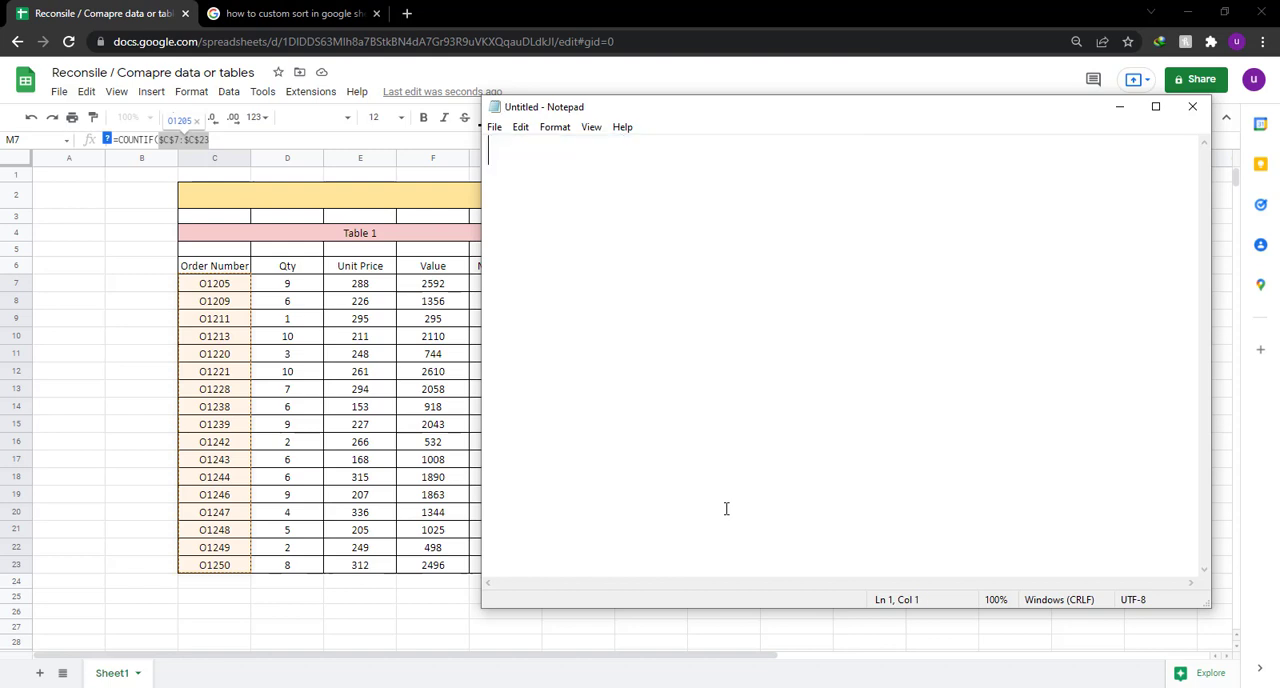
Return to the spreadsheet and complete M7 as =COUNTIF($C$7:$C$23,I7), using Table 2's first order number as the criterion.
{"action": "left_click", "coordinate": [762, 24]}
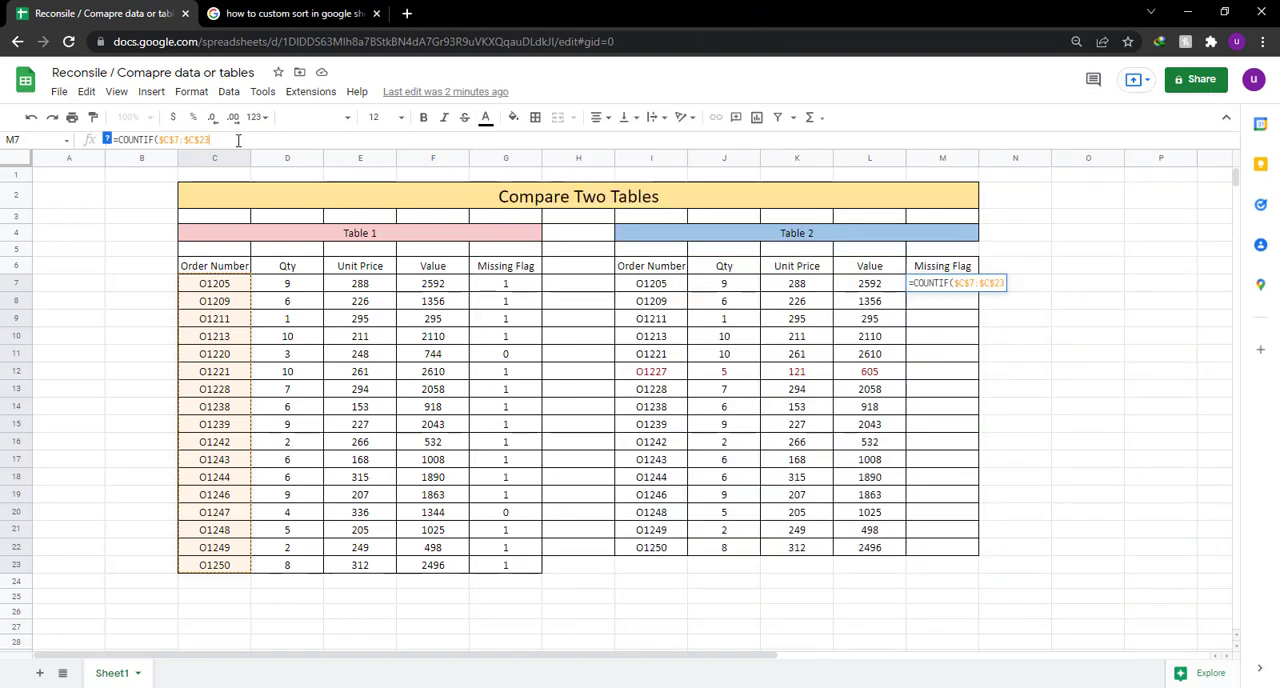
{"action": "type", "text": ","}
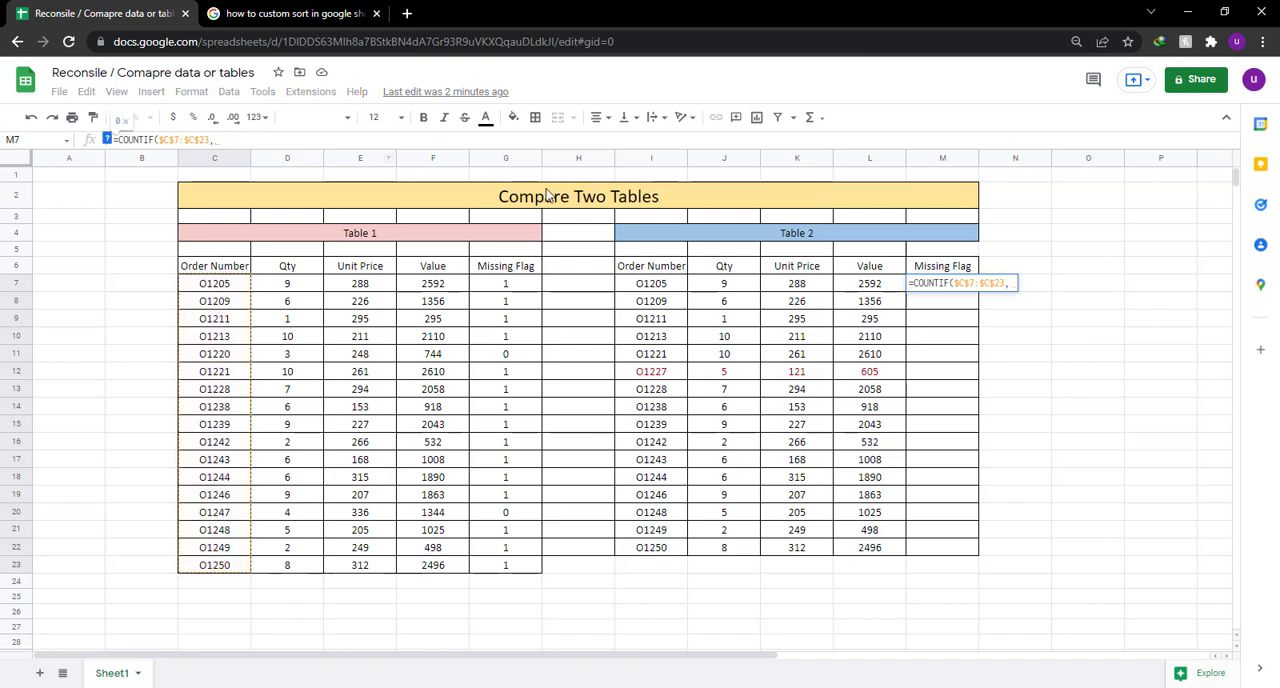
{"action": "left_click", "coordinate": [645, 287]}
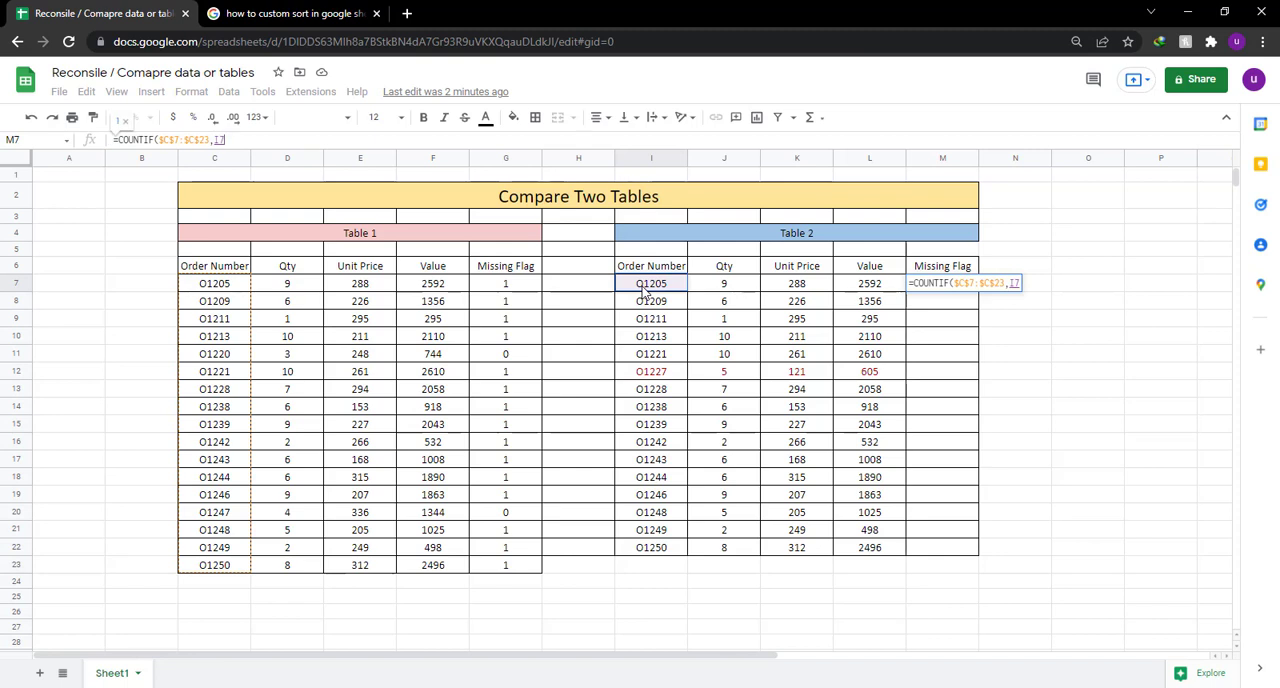
{"action": "left_click", "coordinate": [284, 141]}
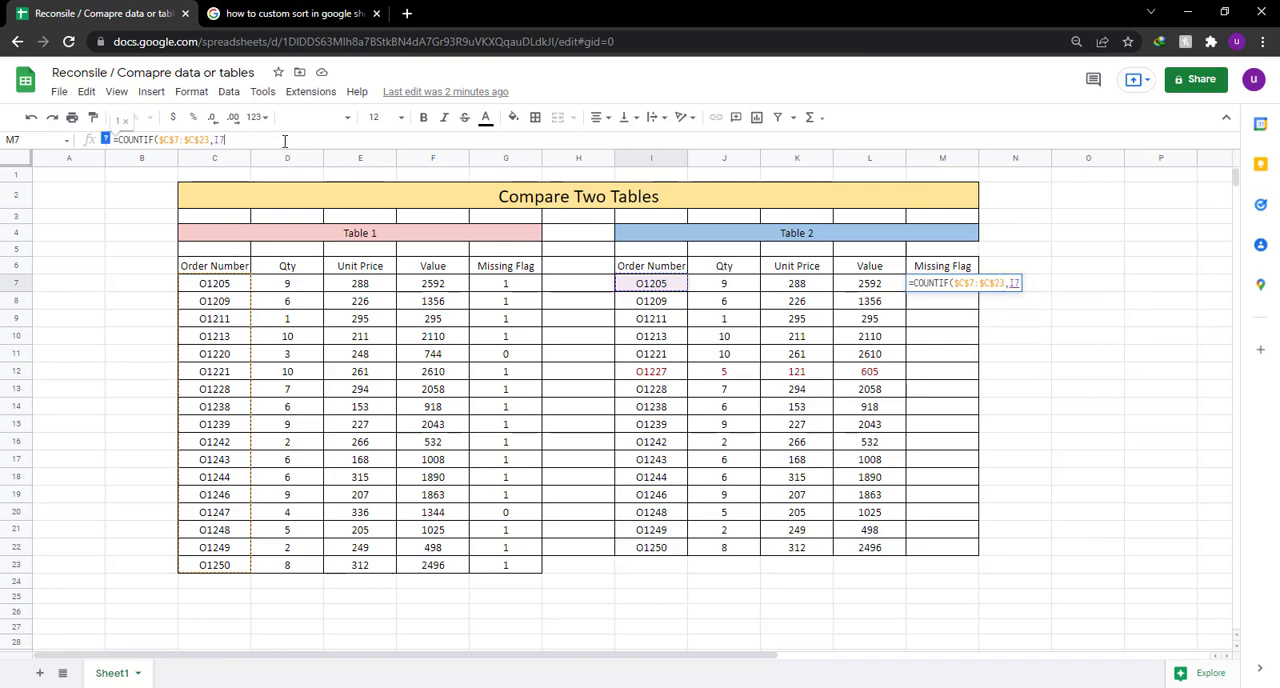
{"action": "type", "text": ")"}
{"action": "key", "text": "Return"}
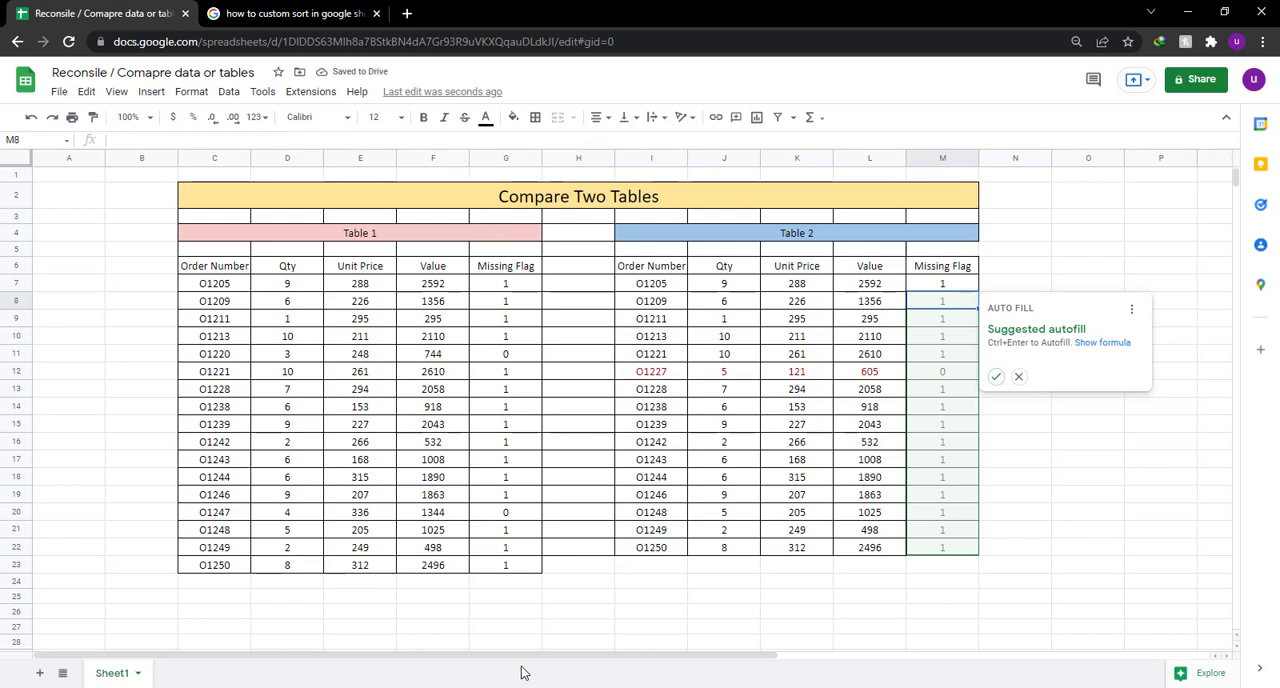
Switch to Notepad and write the note "now again autofill it".
{"action": "left_click", "coordinate": [543, 687]}
{"action": "type", "text": "now"}
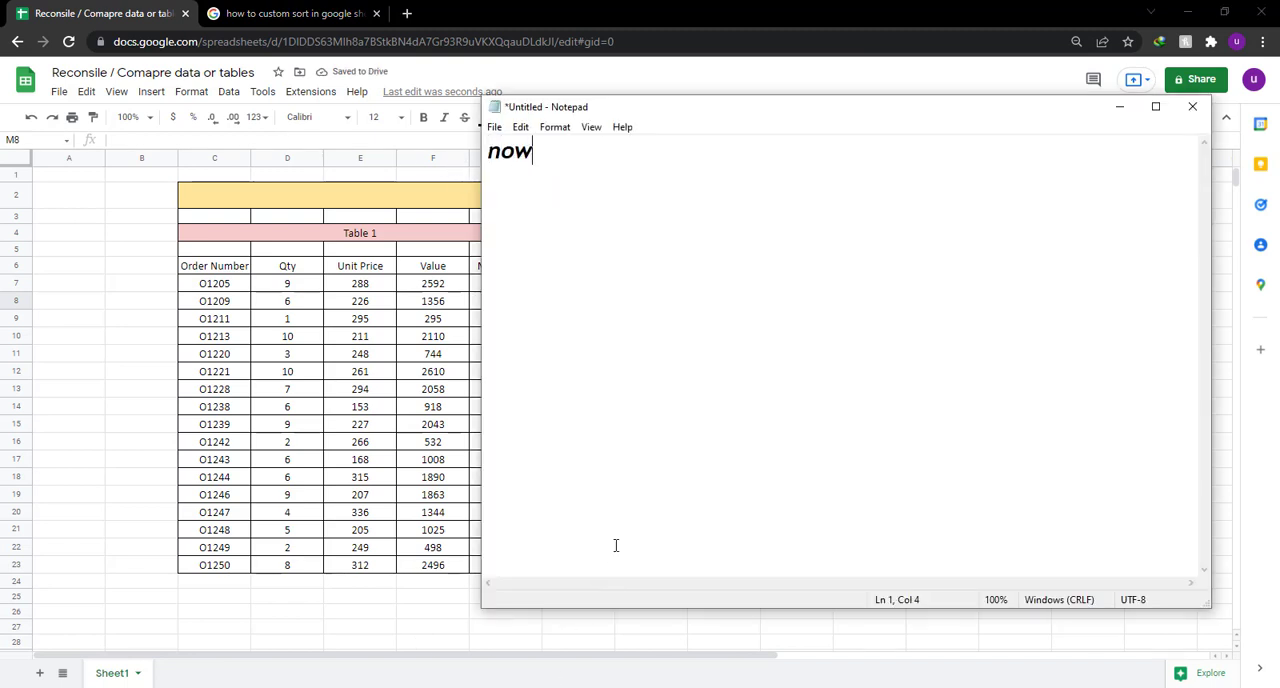
{"action": "type", "text": " again"}
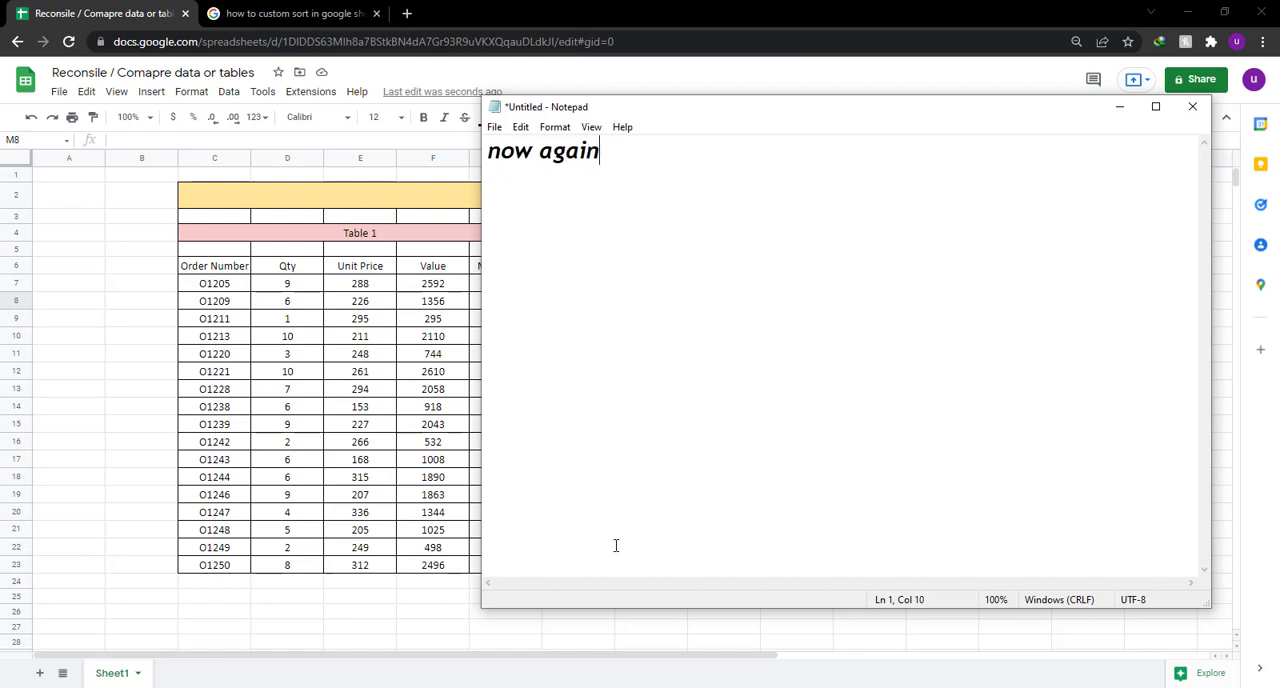
{"action": "type", "text": " autofill it"}
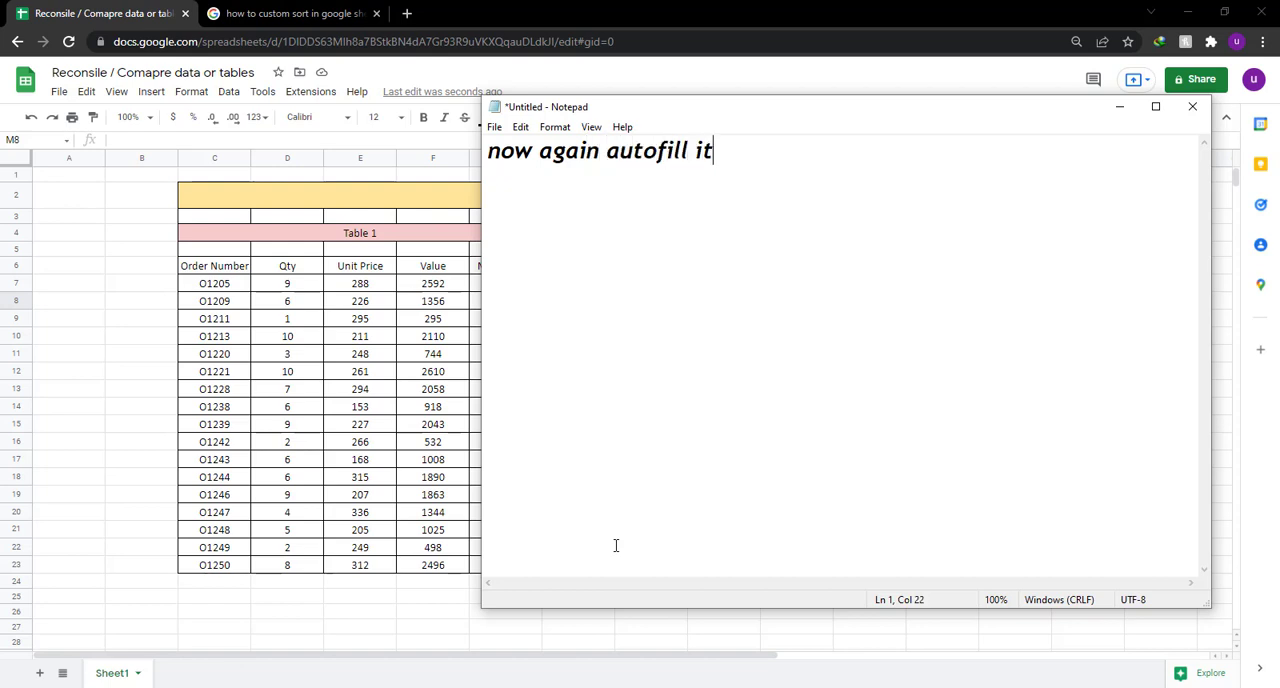
Return to the spreadsheet, accept the suggested autofill for the rest of Table 2's Missing Flag column, and select order O1227's flag.
{"action": "left_click", "coordinate": [801, 20]}
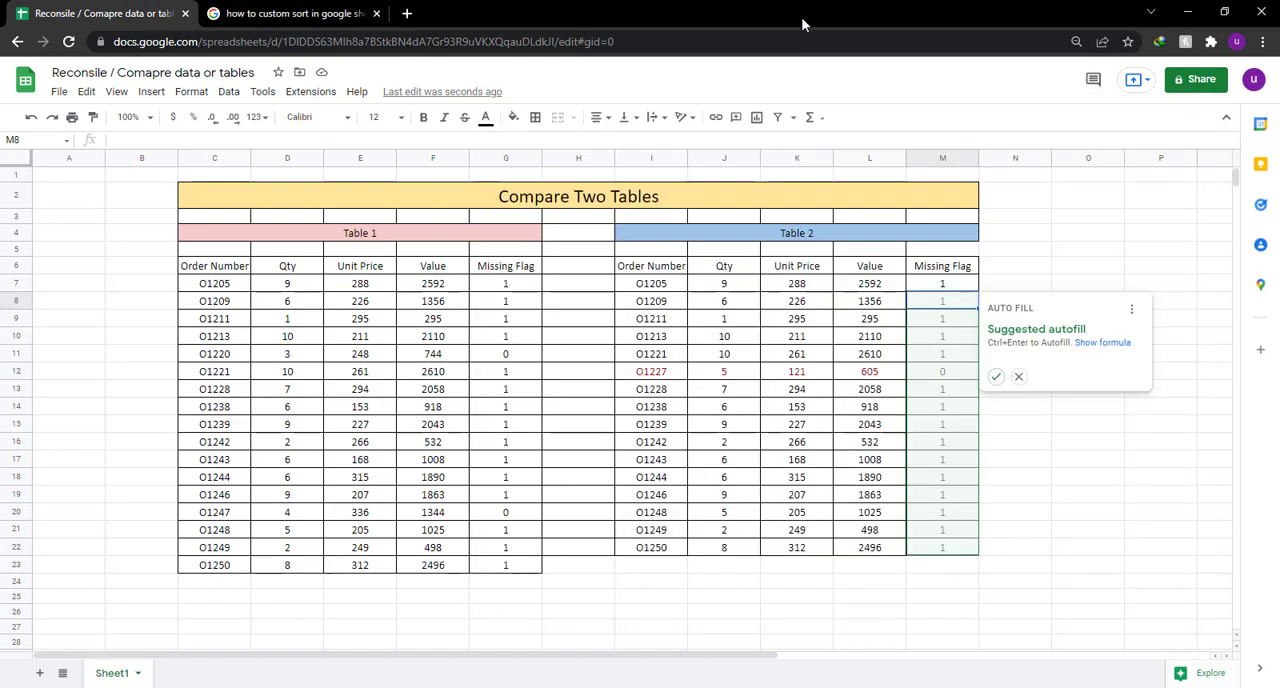
{"action": "left_click", "coordinate": [996, 376]}
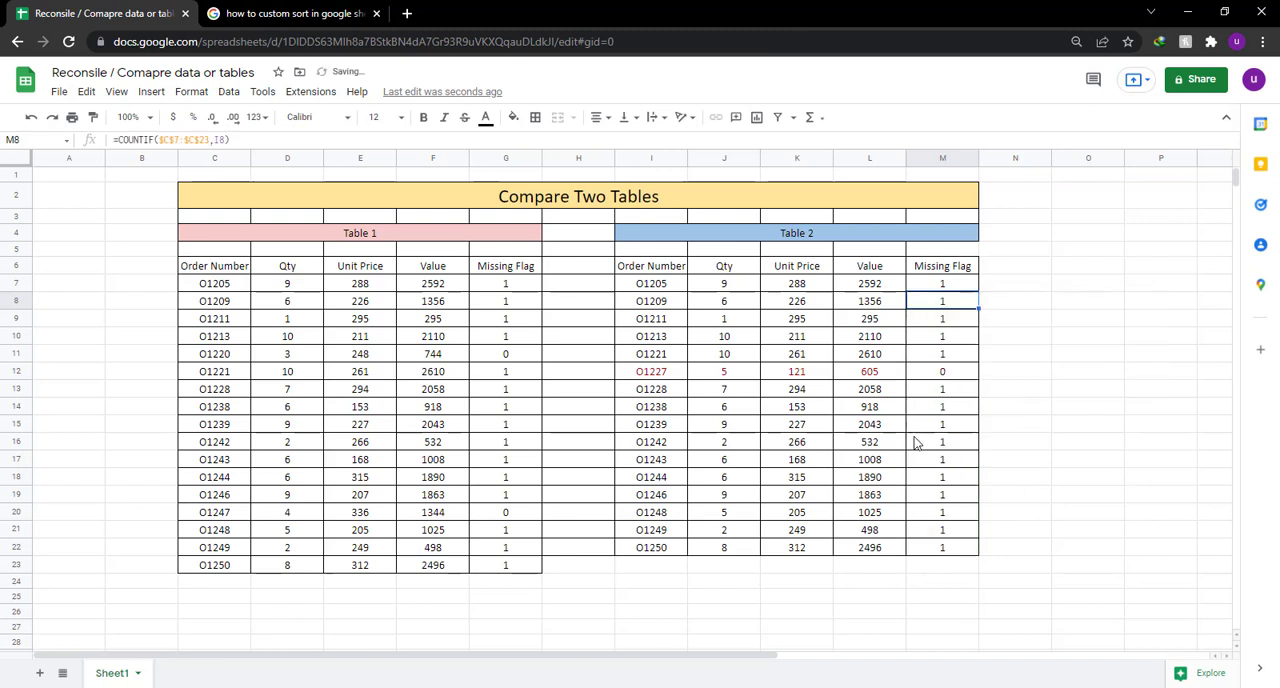
{"action": "left_click", "coordinate": [950, 376]}
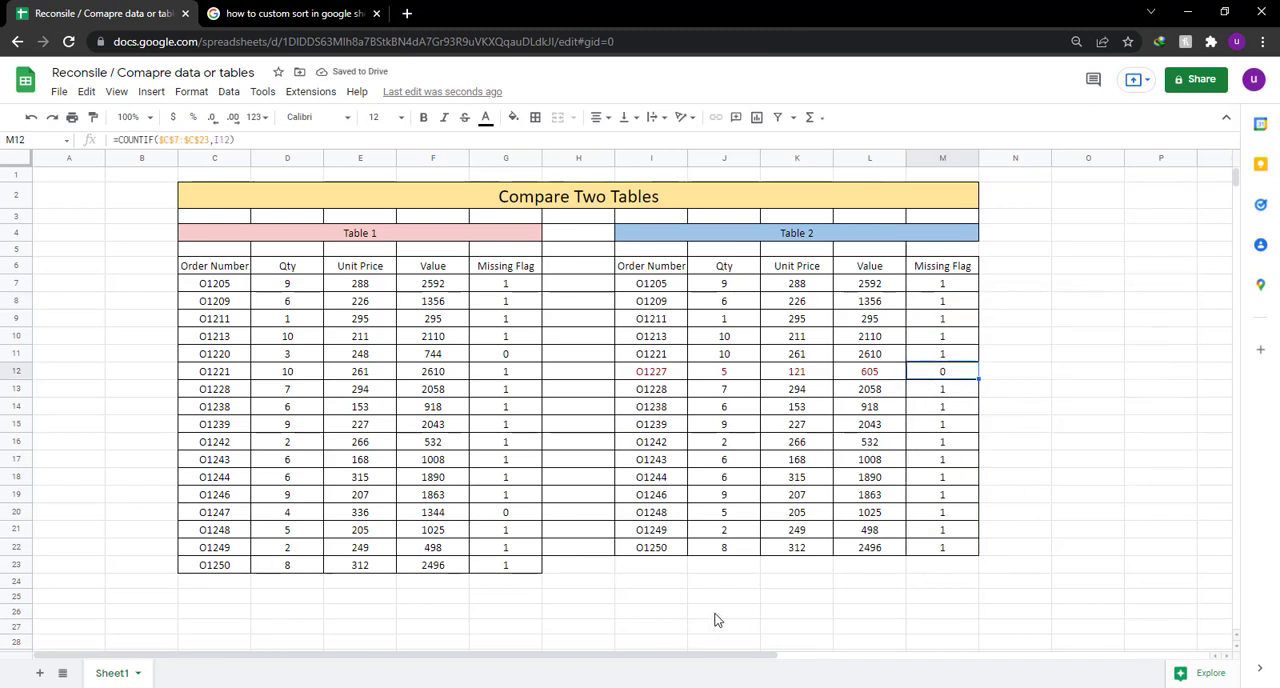
Switch to Notepad and replace its text with "and here again its showing the values 1 and 2".
{"action": "key", "text": "alt+Tab"}
{"action": "type", "text": "and"}
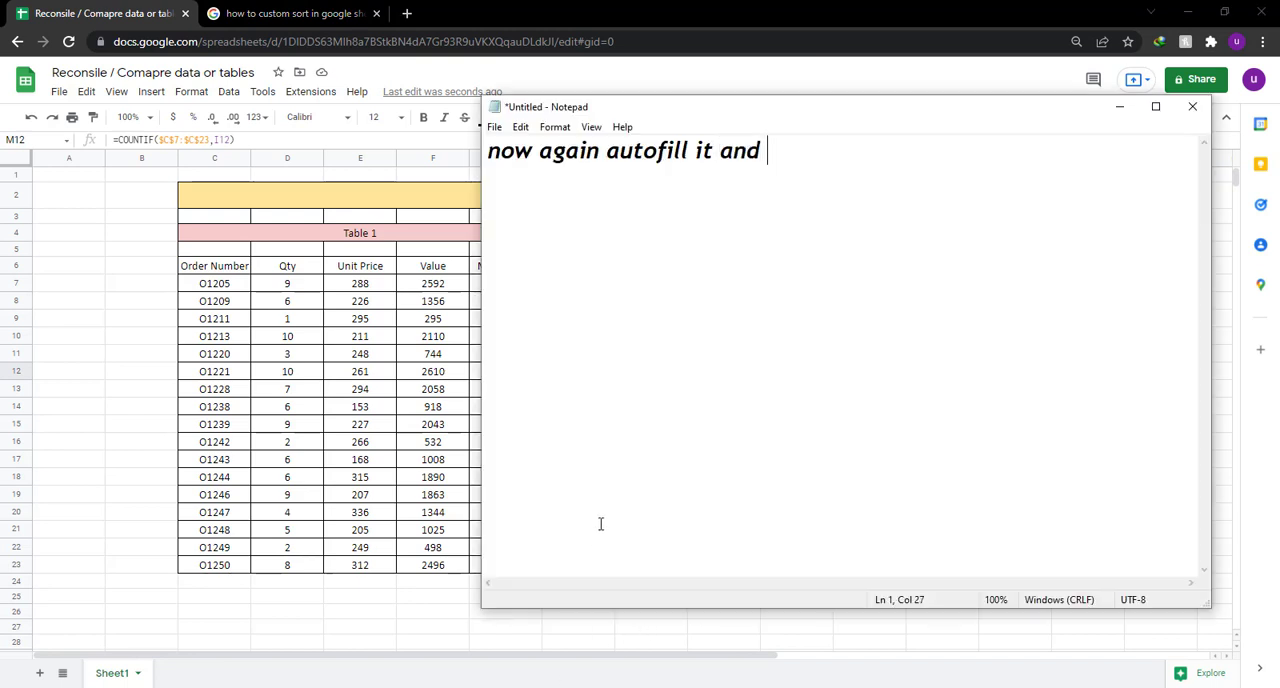
{"action": "key", "text": "ctrl+a"}
{"action": "type", "text": "and "}
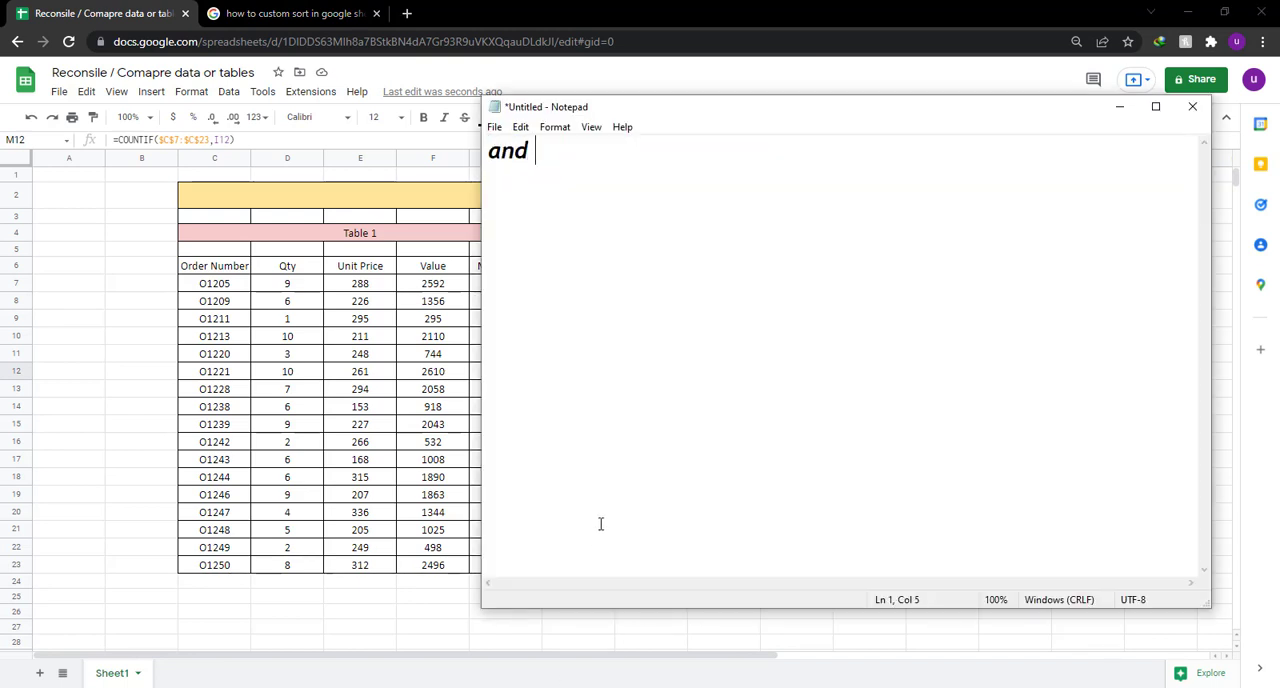
{"action": "type", "text": "here again "}
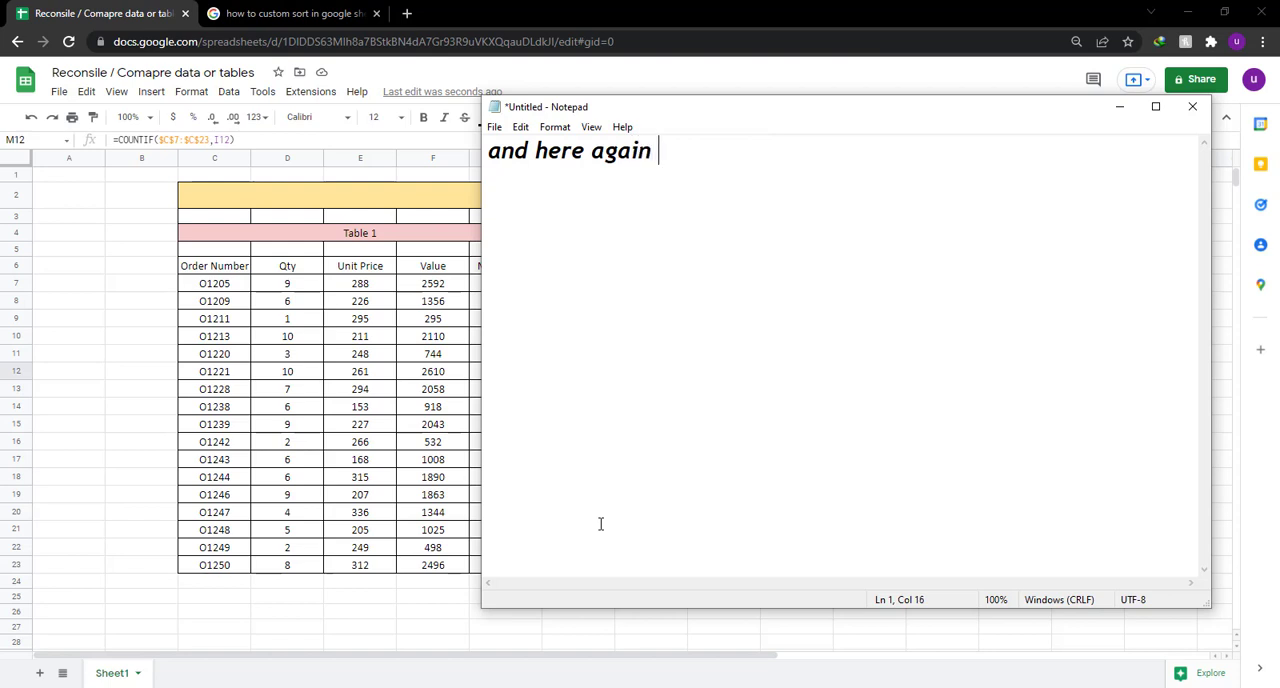
{"action": "type", "text": "its showing "}
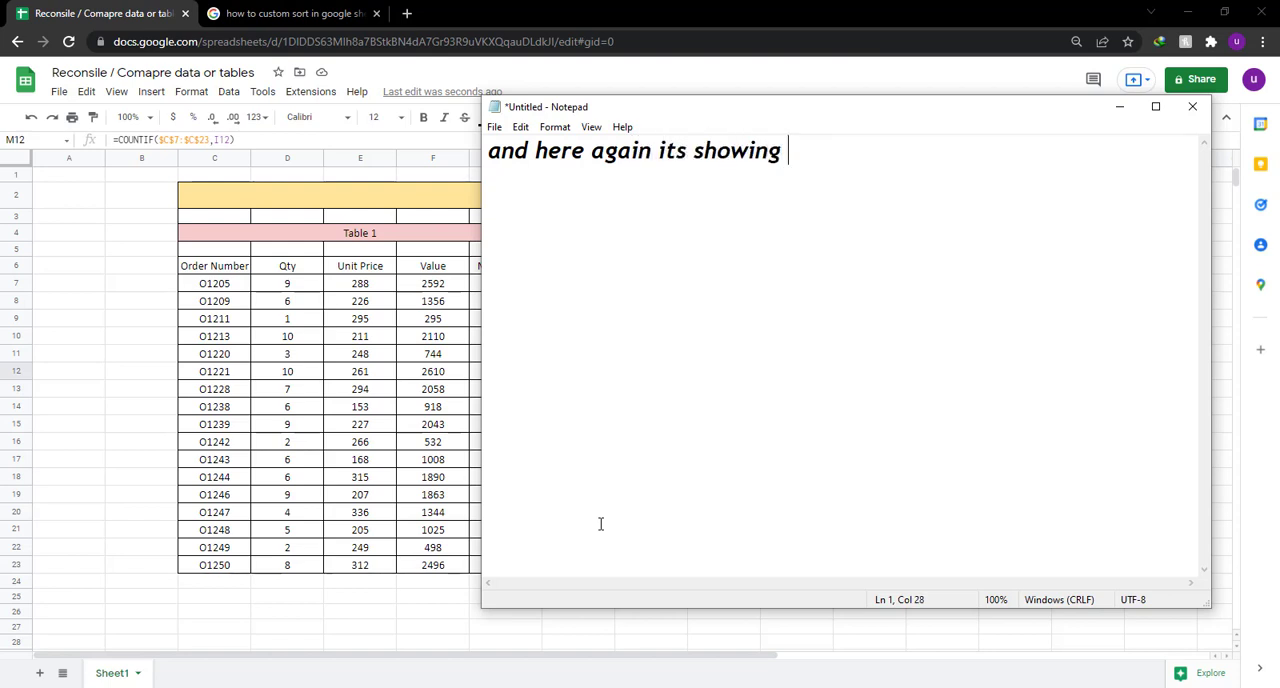
{"action": "type", "text": "the values 1 and"}
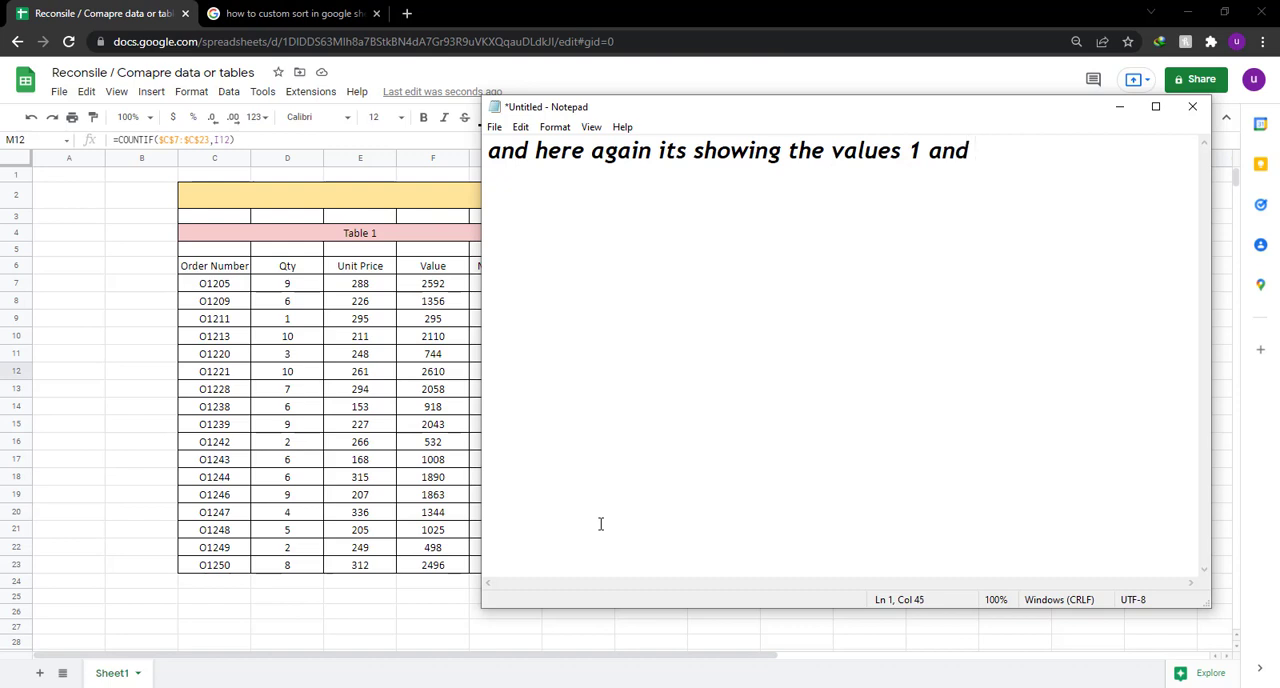
{"action": "type", "text": " 2"}
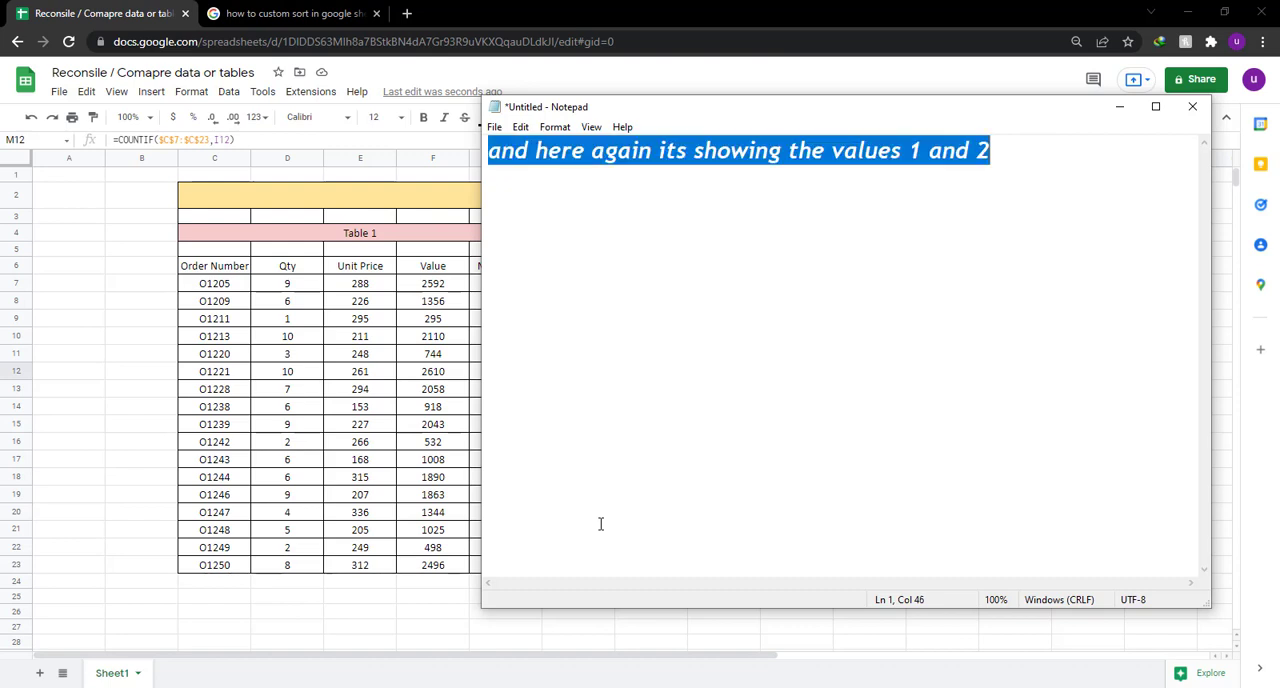
Replace the Notepad text with "now we will color the rows to make it easier to check them".
{"action": "key", "text": "BackSpace"}
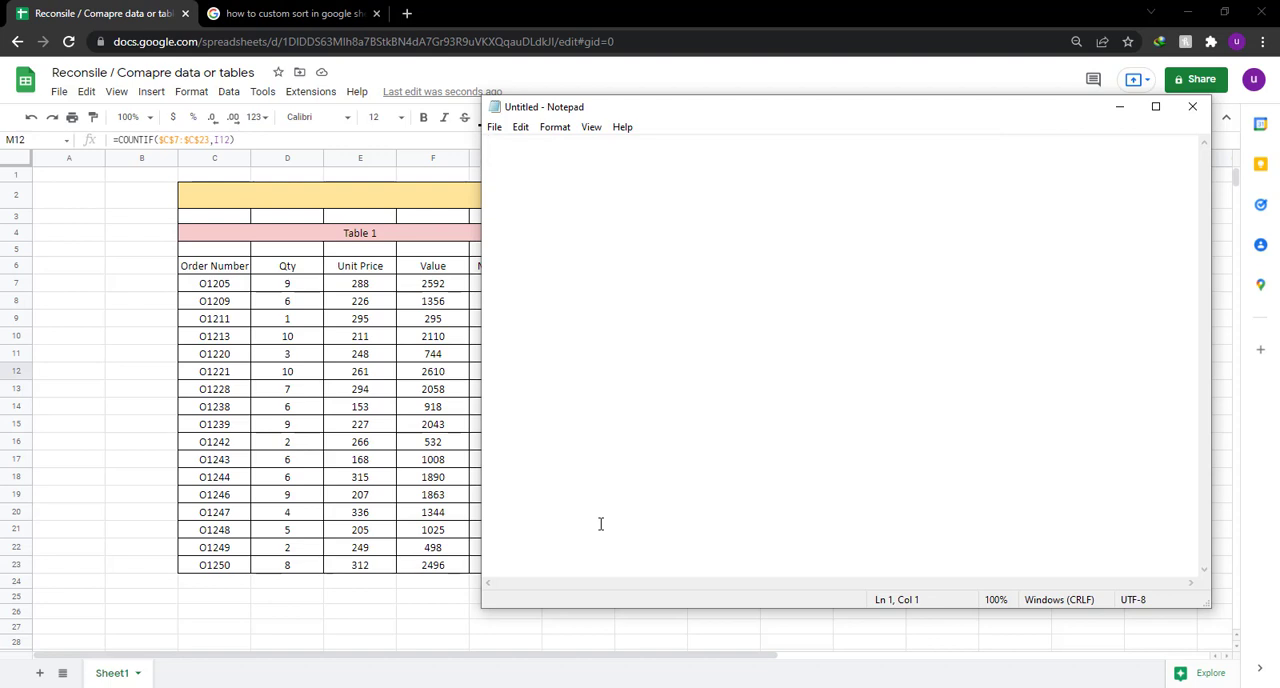
{"action": "type", "text": "no"}
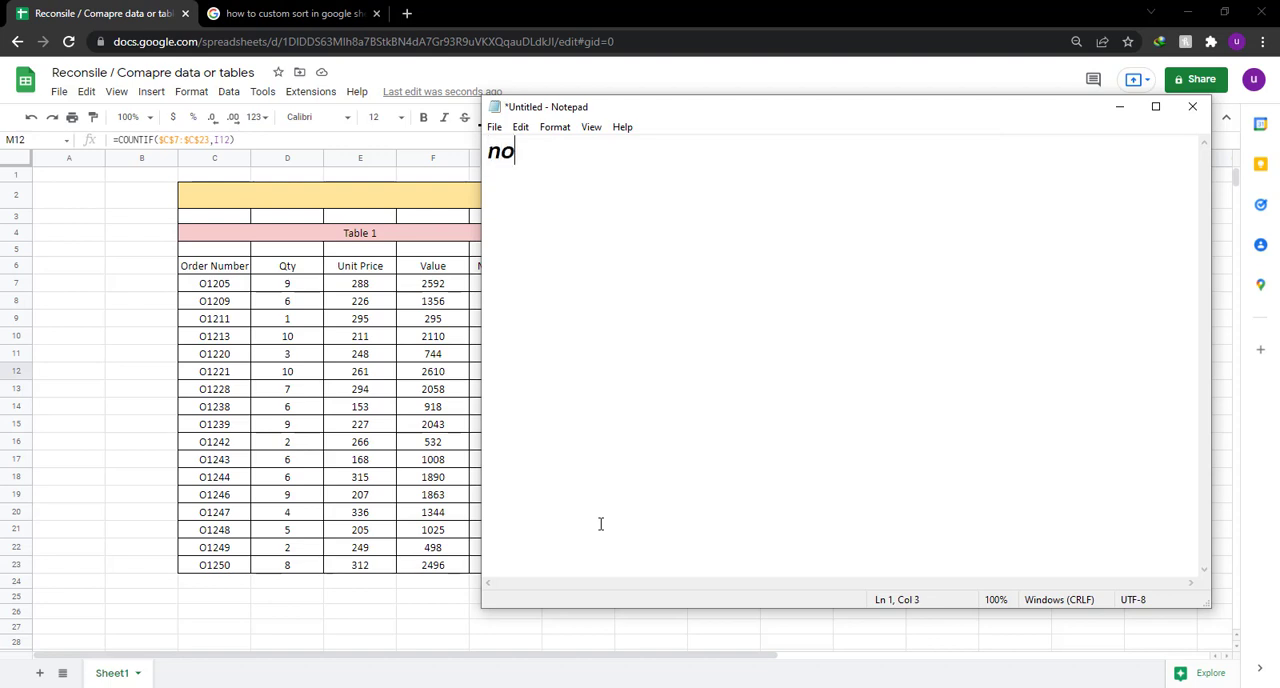
{"action": "type", "text": "w we will"}
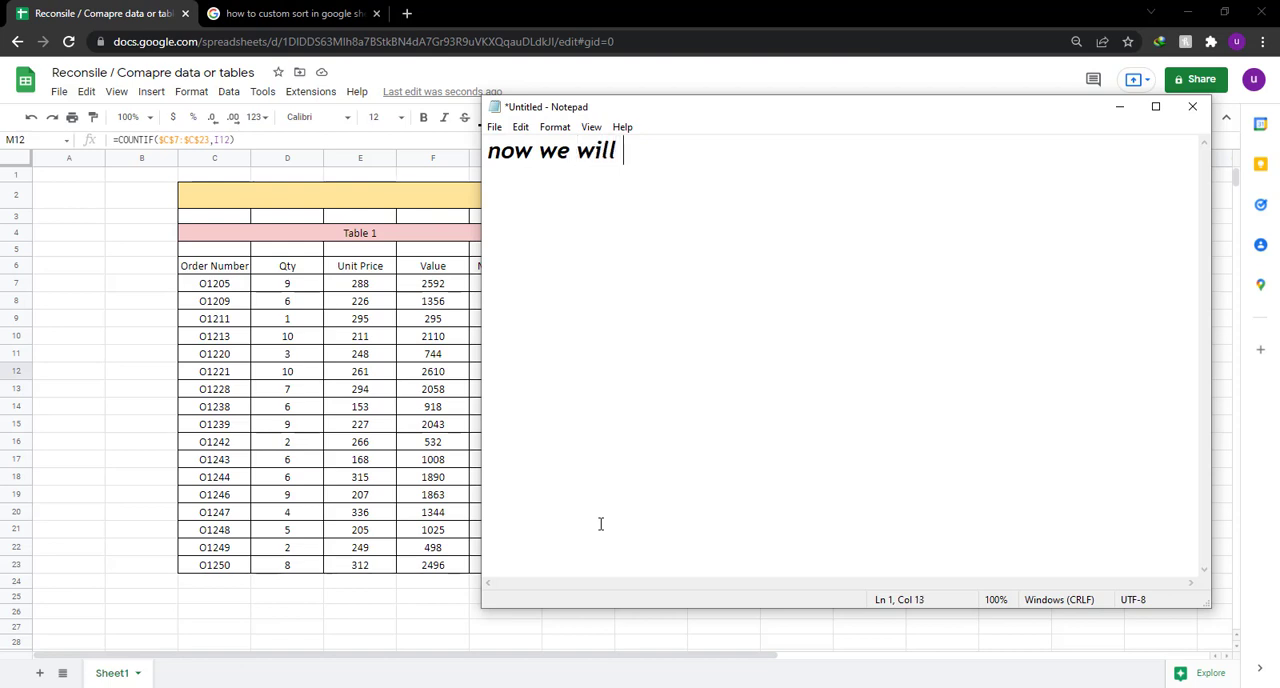
{"action": "type", "text": " color the"}
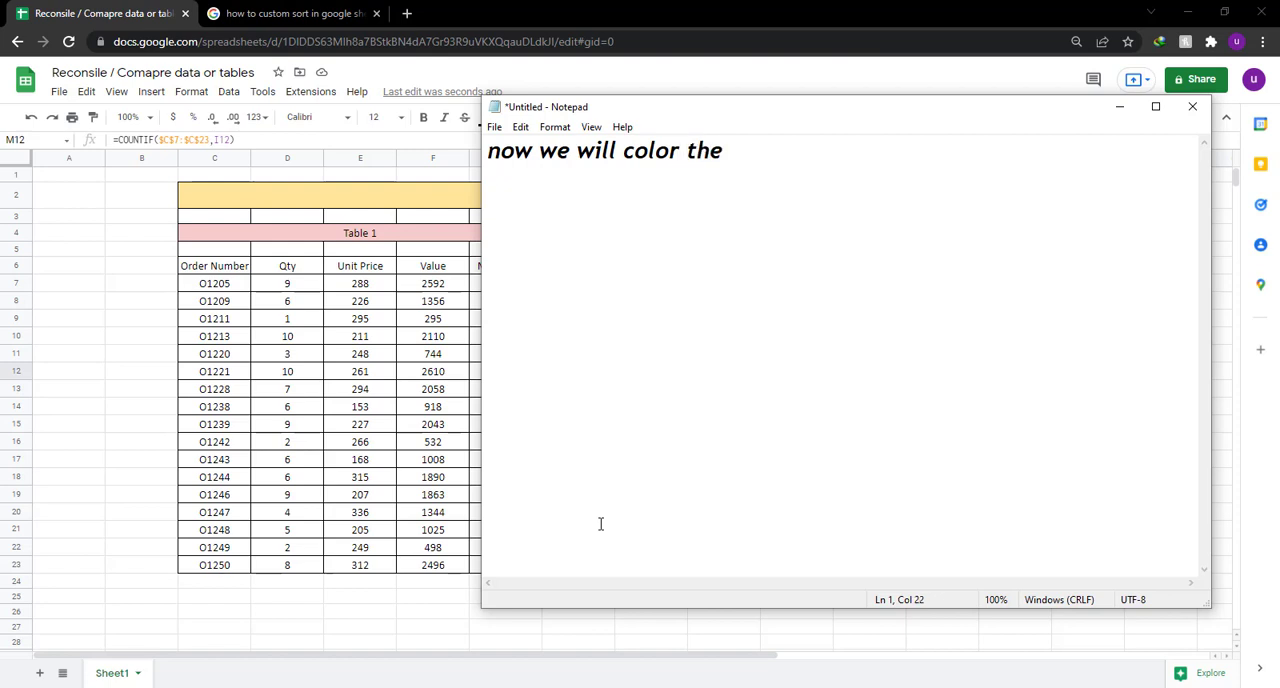
{"action": "type", "text": " co"}
{"action": "key", "text": "BackSpace"}
{"action": "key", "text": "BackSpace"}
{"action": "type", "text": "rows to "}
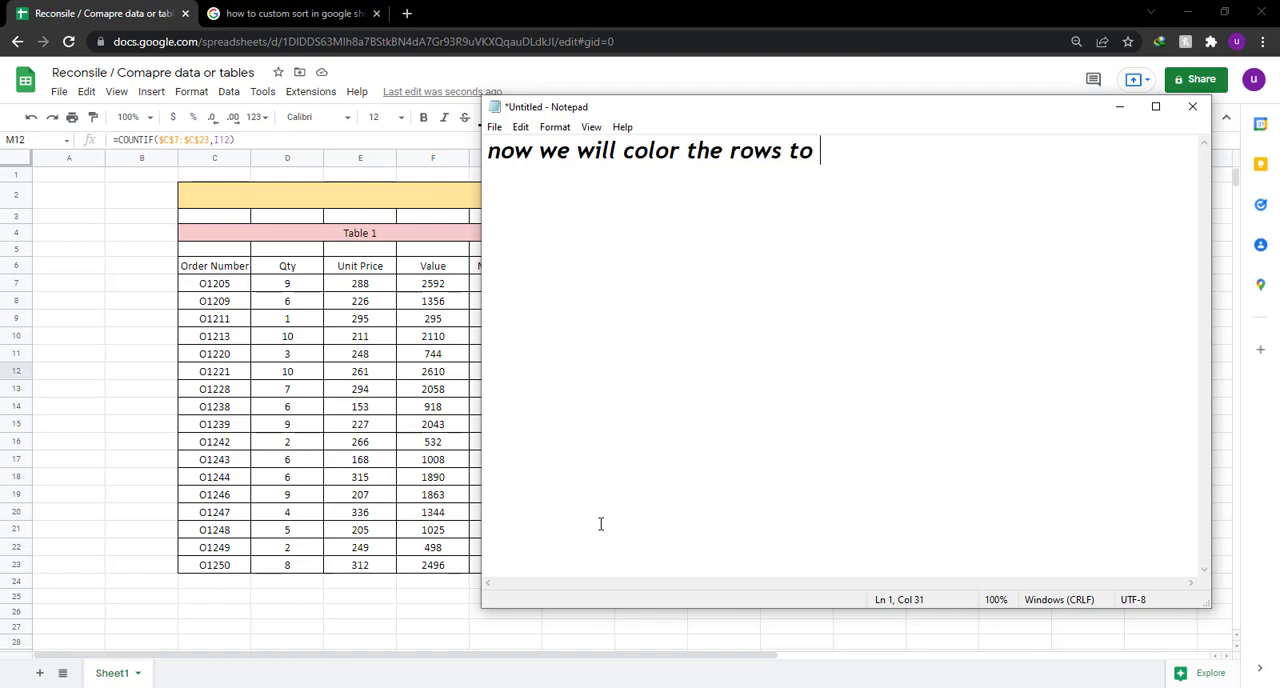
{"action": "type", "text": "make it eas"}
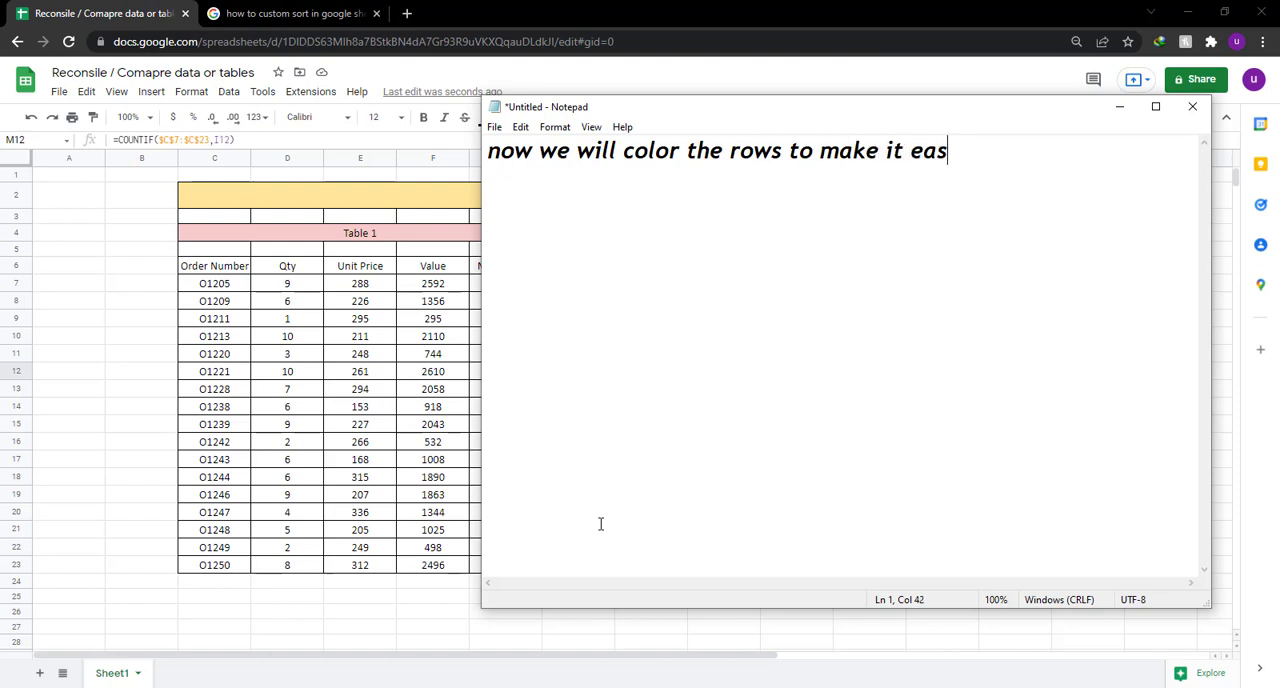
{"action": "type", "text": "ier to check"}
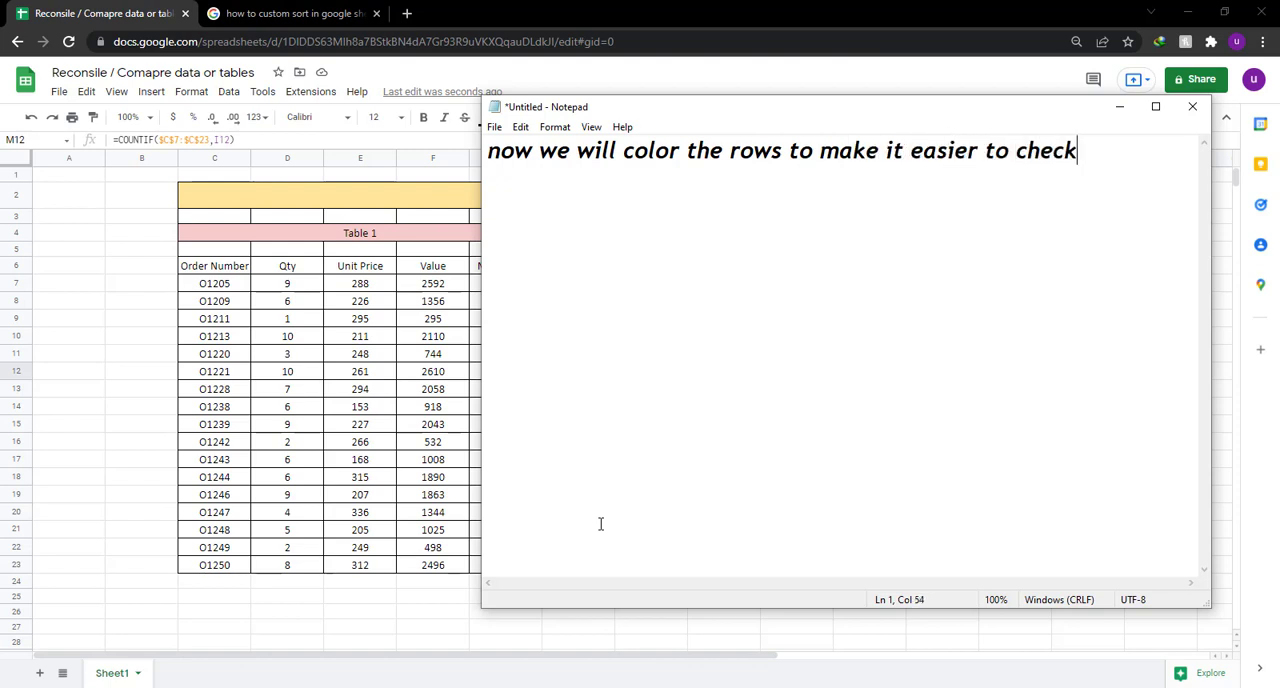
{"action": "type", "text": " them"}
Replace the note with "we will now use conditional formating" and clear the Notepad text.
{"action": "key", "text": "ctrl+a"}
{"action": "key", "text": "BackSpace"}
{"action": "type", "text": "we will"}
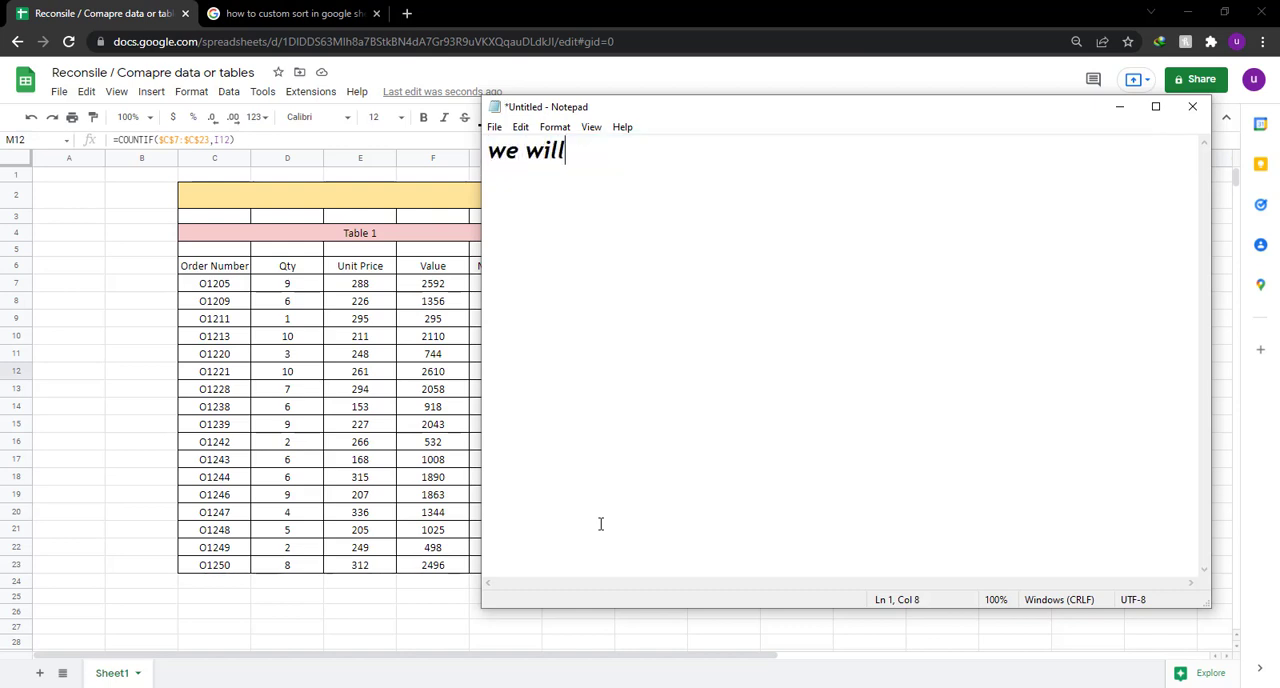
{"action": "type", "text": " now use confi"}
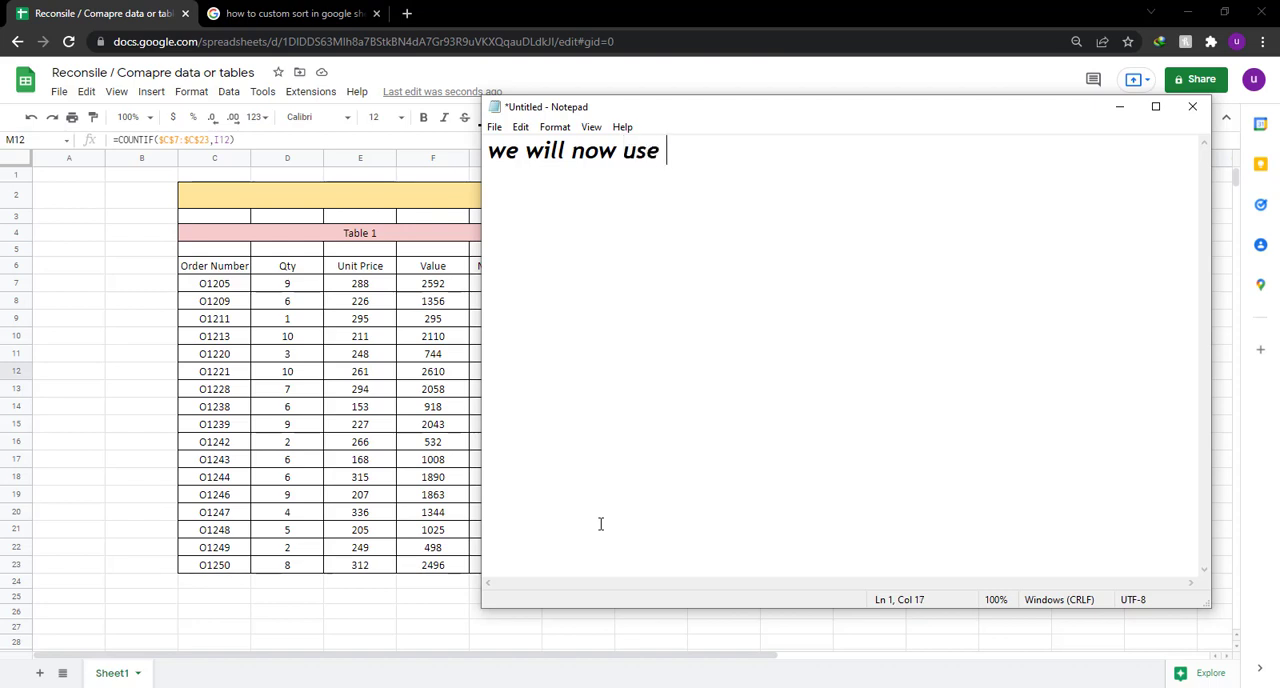
{"action": "key", "text": "BackSpace"}
{"action": "key", "text": "BackSpace"}
{"action": "type", "text": "ditional f"}
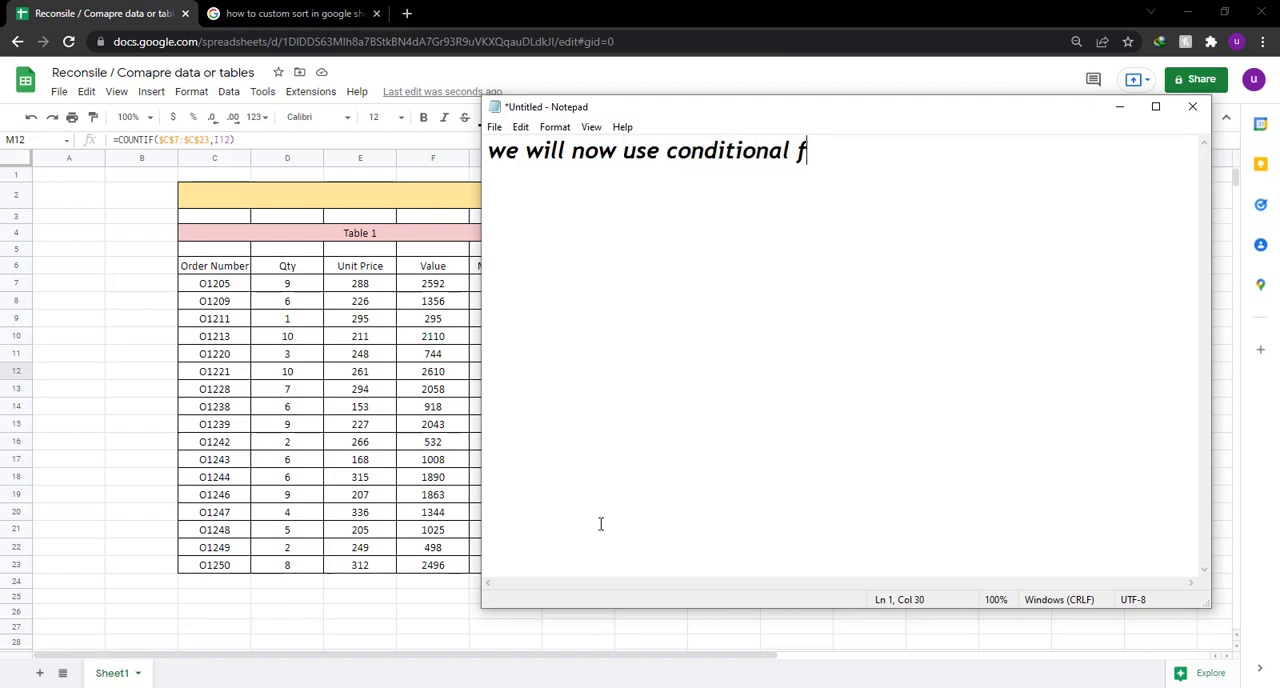
{"action": "type", "text": "ormating"}
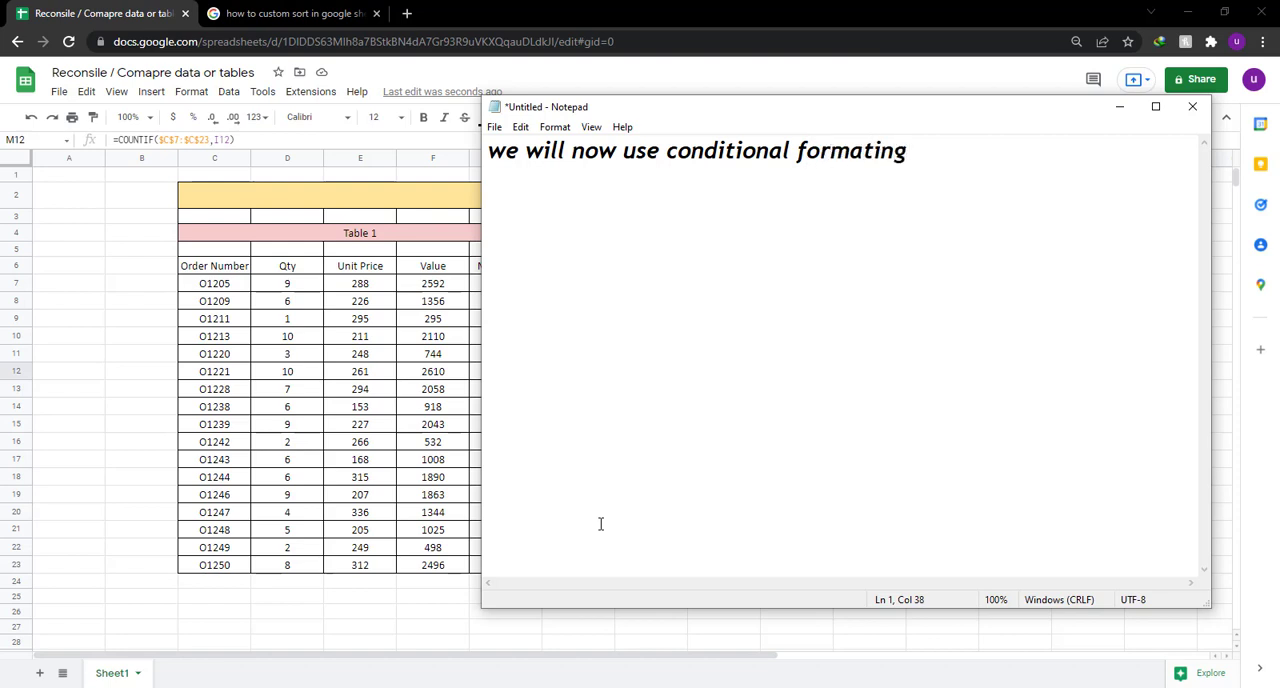
{"action": "key", "text": "ctrl+a"}
{"action": "key", "text": "BackSpace"}
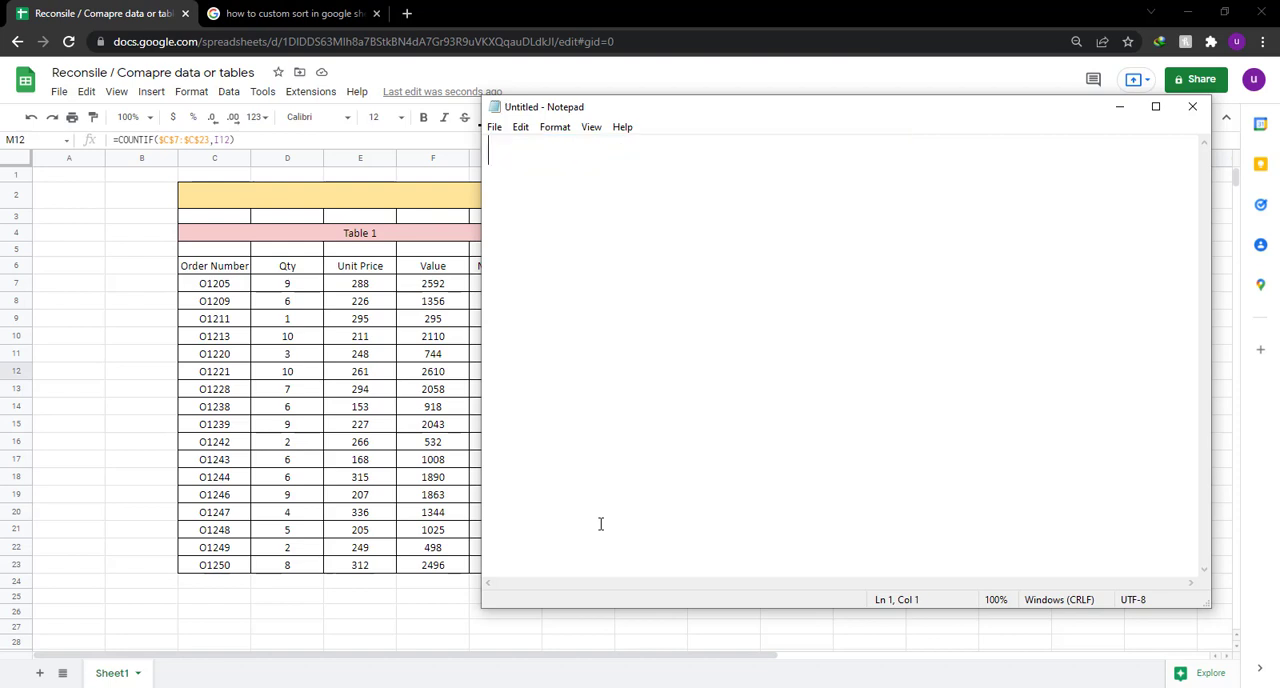
Return to the spreadsheet, add an "Is not empty" conditional format rule with the default style to Table 1's C6:G23, and start another rule.
{"action": "left_click", "coordinate": [623, 10]}
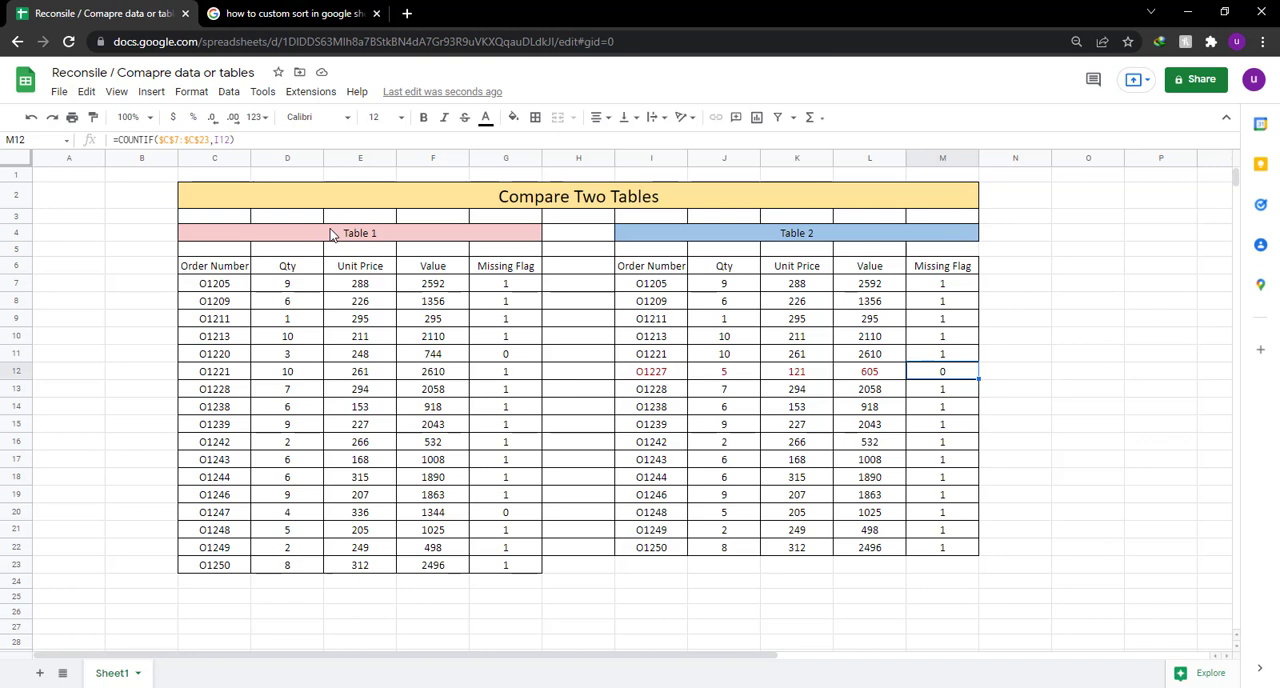
{"action": "left_click_drag", "start_coordinate": [212, 268], "coordinate": [505, 565]}
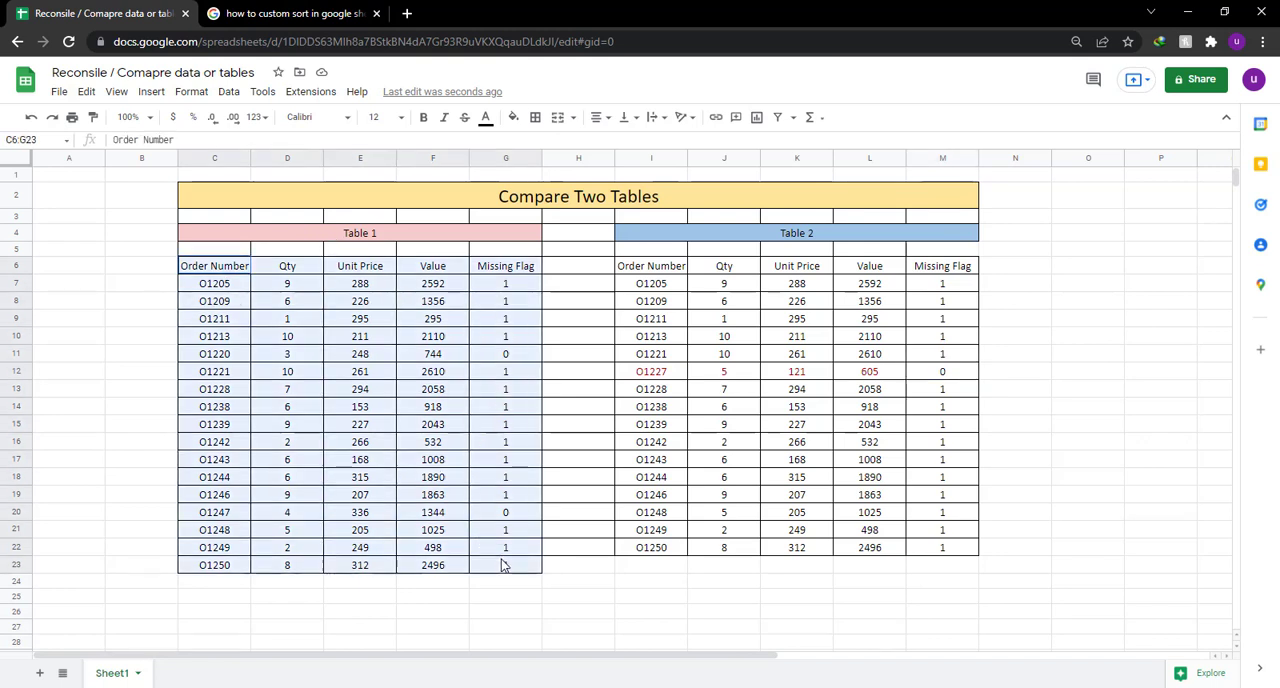
{"action": "left_click", "coordinate": [203, 93]}
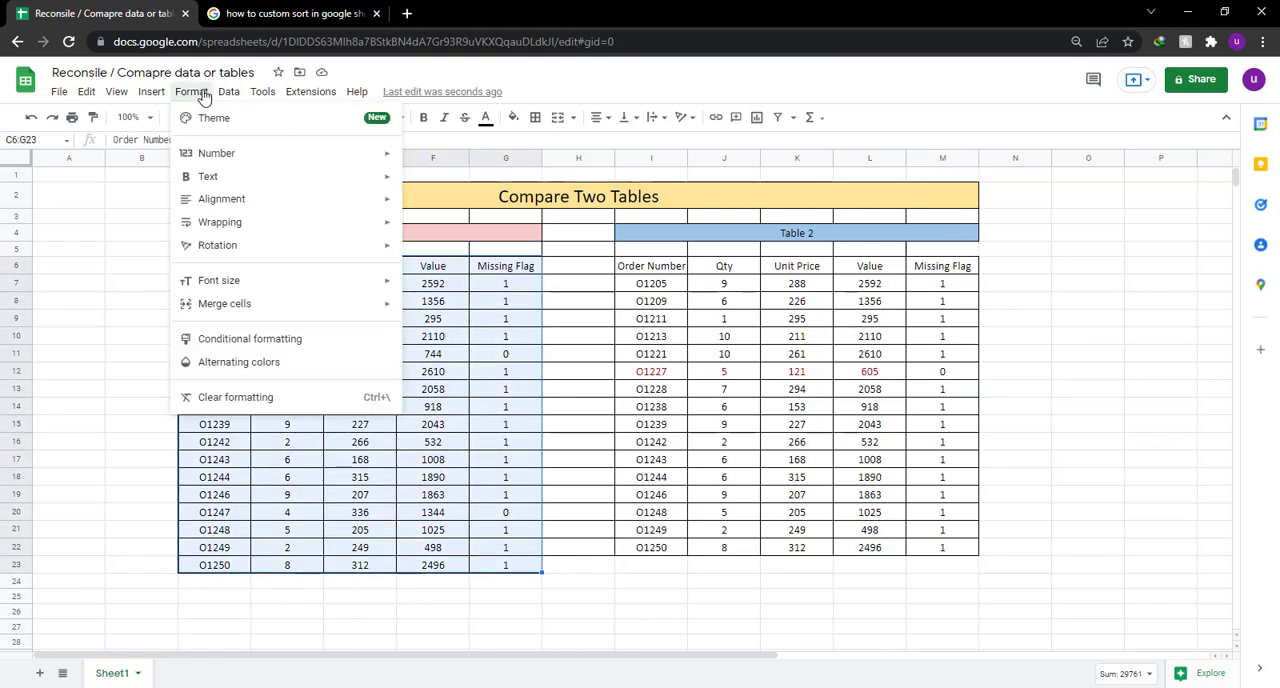
{"action": "left_click", "coordinate": [329, 341]}
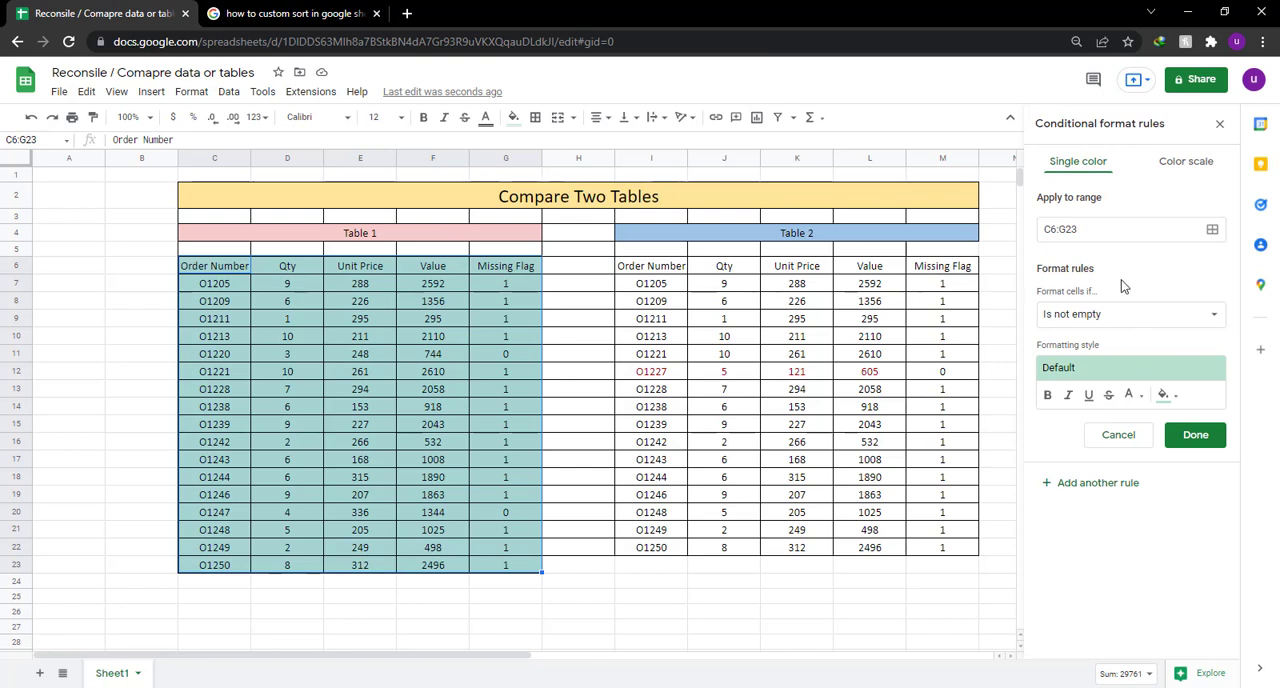
{"action": "left_click", "coordinate": [1112, 483]}
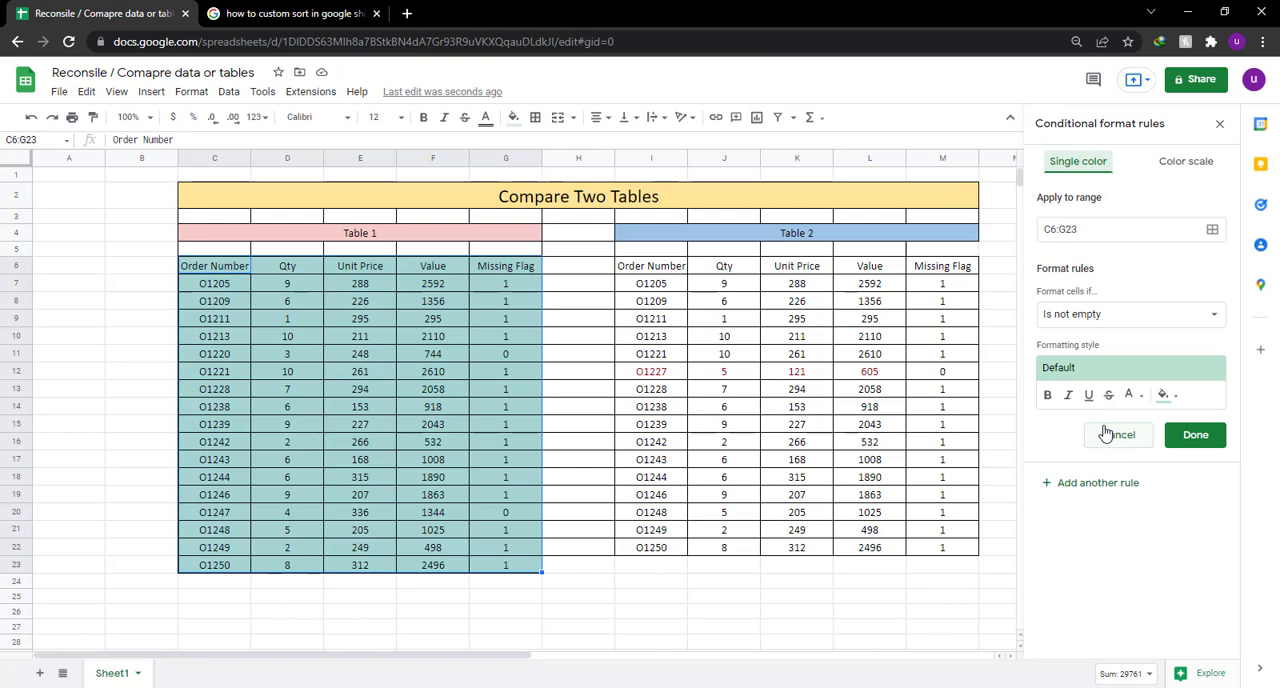
Set the new rule's condition to "Custom formula is" with the formula =$G7=0.
{"action": "left_click", "coordinate": [1122, 316]}
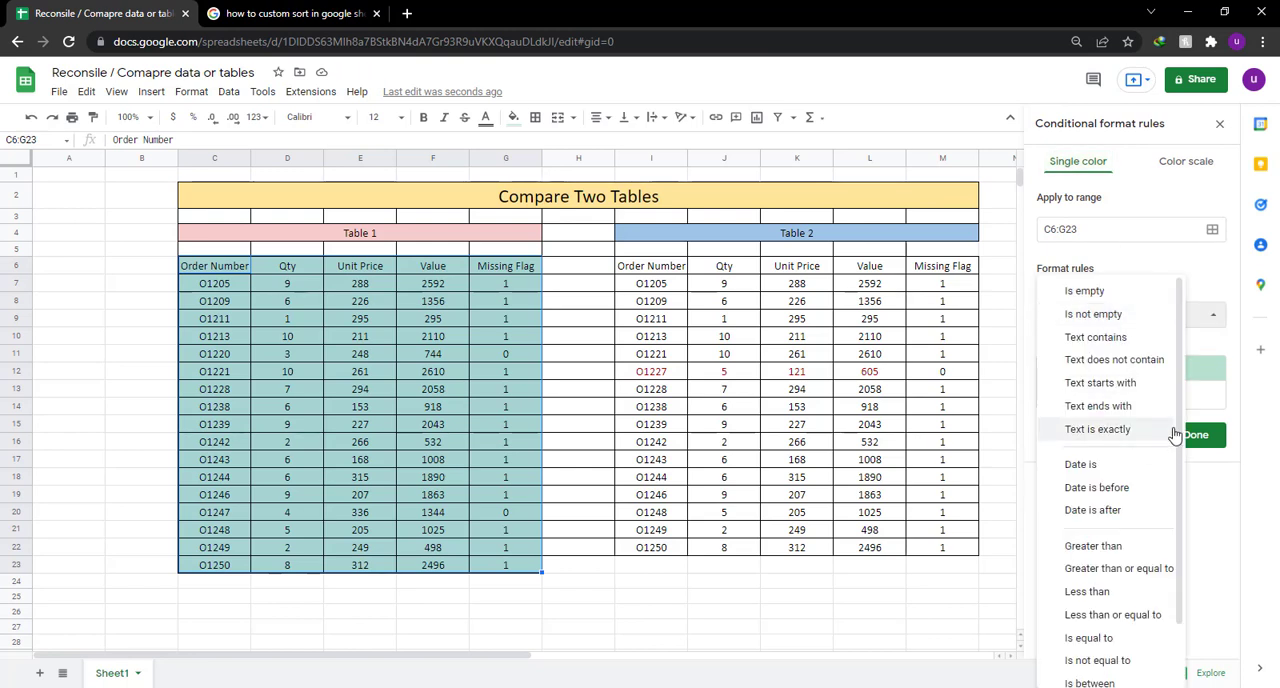
{"action": "left_click_drag", "start_coordinate": [1178, 437], "coordinate": [1184, 570]}
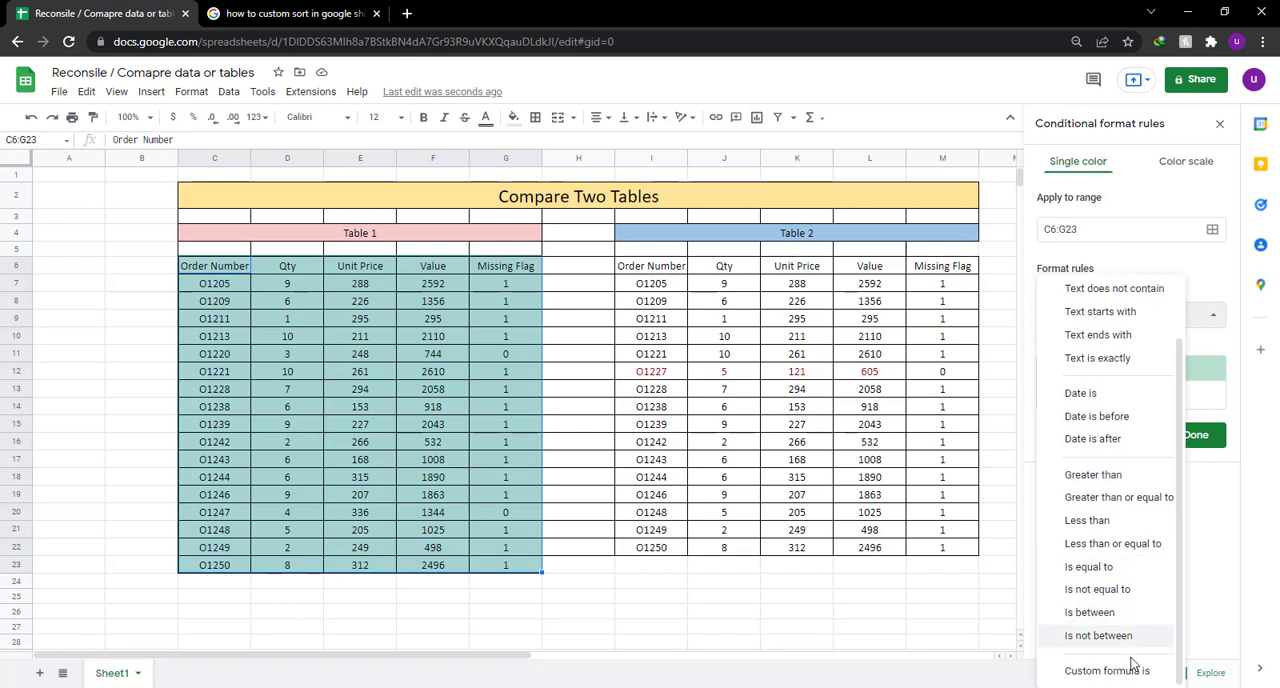
{"action": "left_click", "coordinate": [1129, 671]}
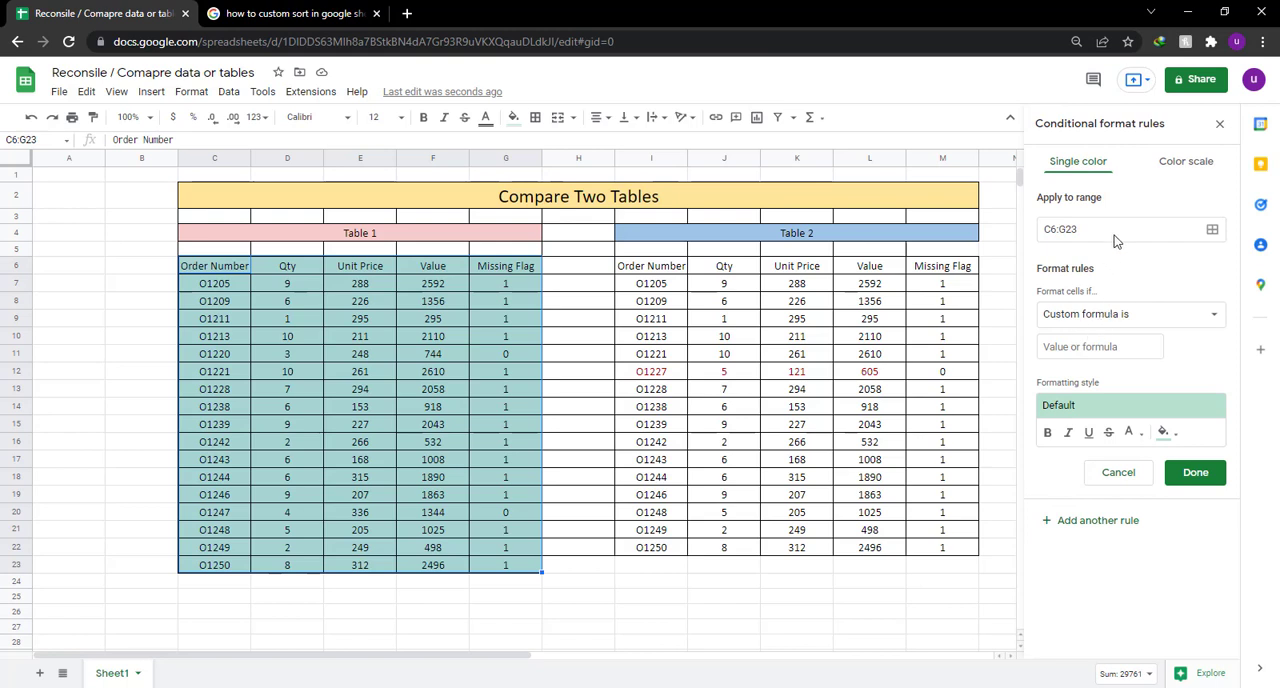
{"action": "left_click", "coordinate": [1076, 349]}
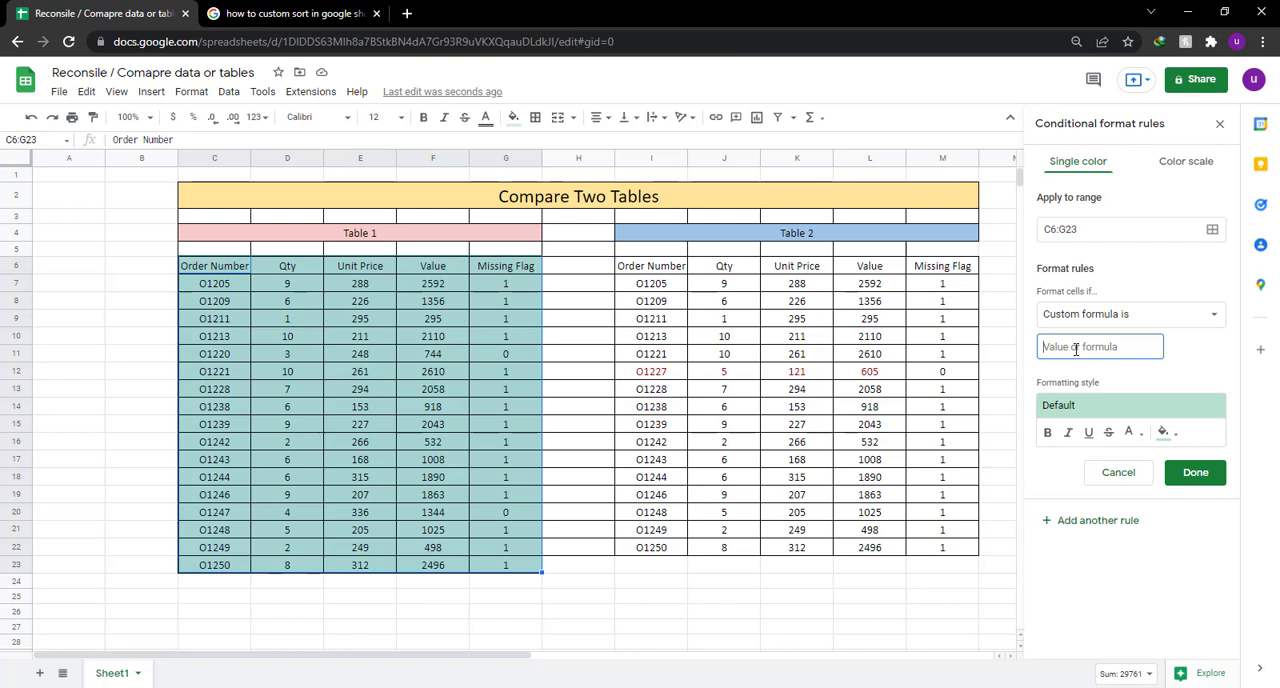
{"action": "type", "text": "="}
{"action": "left_click", "coordinate": [509, 285]}
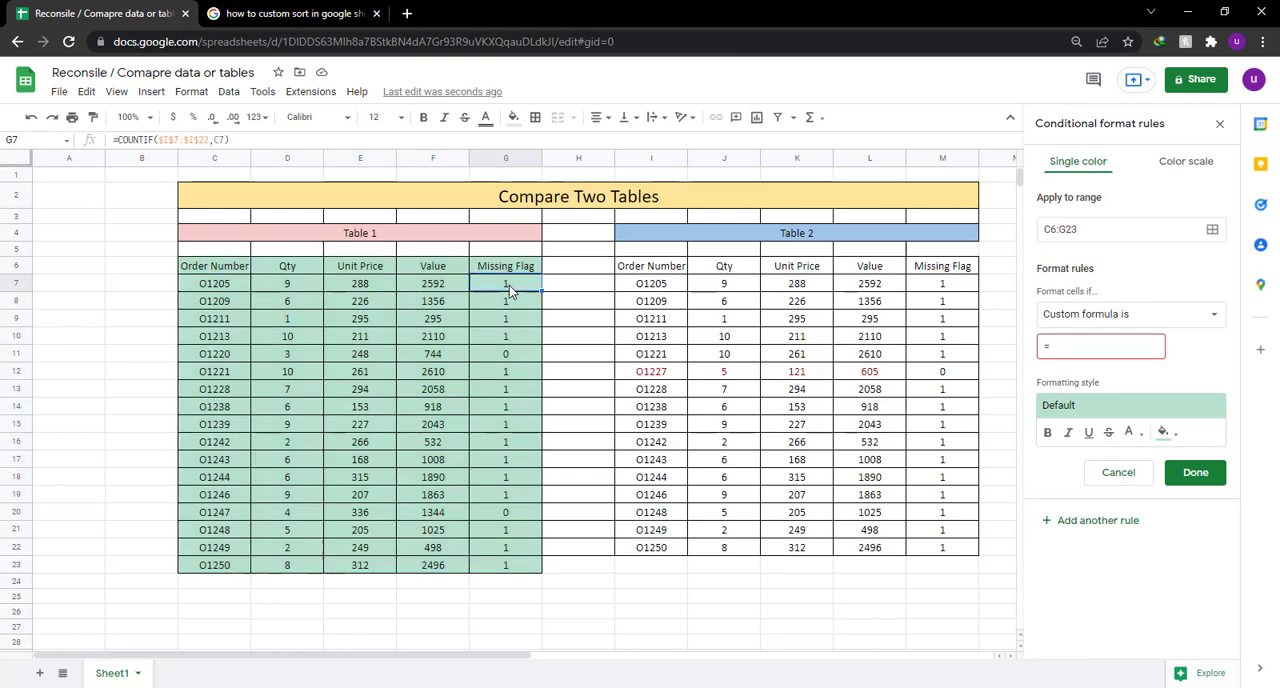
{"action": "left_click", "coordinate": [1088, 349]}
{"action": "type", "text": "$G7"}
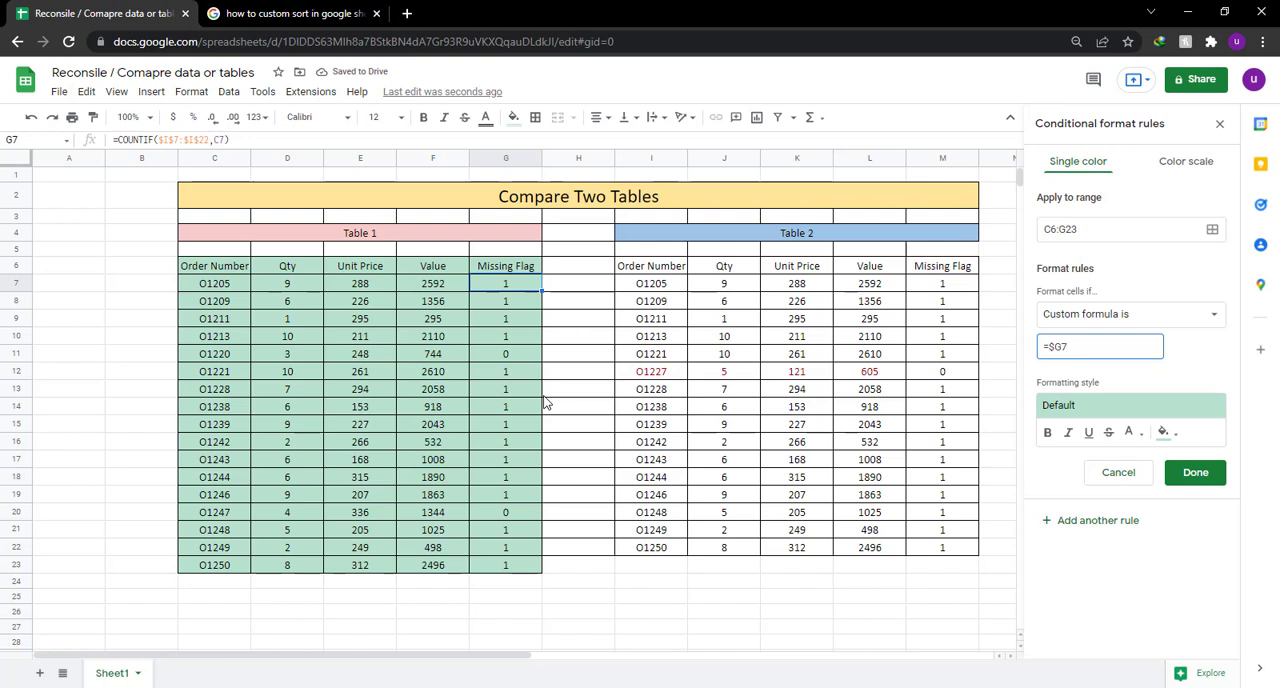
{"action": "type", "text": "+"}
{"action": "key", "text": "BackSpace"}
{"action": "type", "text": "=0"}
Give the custom formula rule a light red fill color and save it.
{"action": "left_click", "coordinate": [1163, 432]}
{"action": "left_click", "coordinate": [1047, 301]}
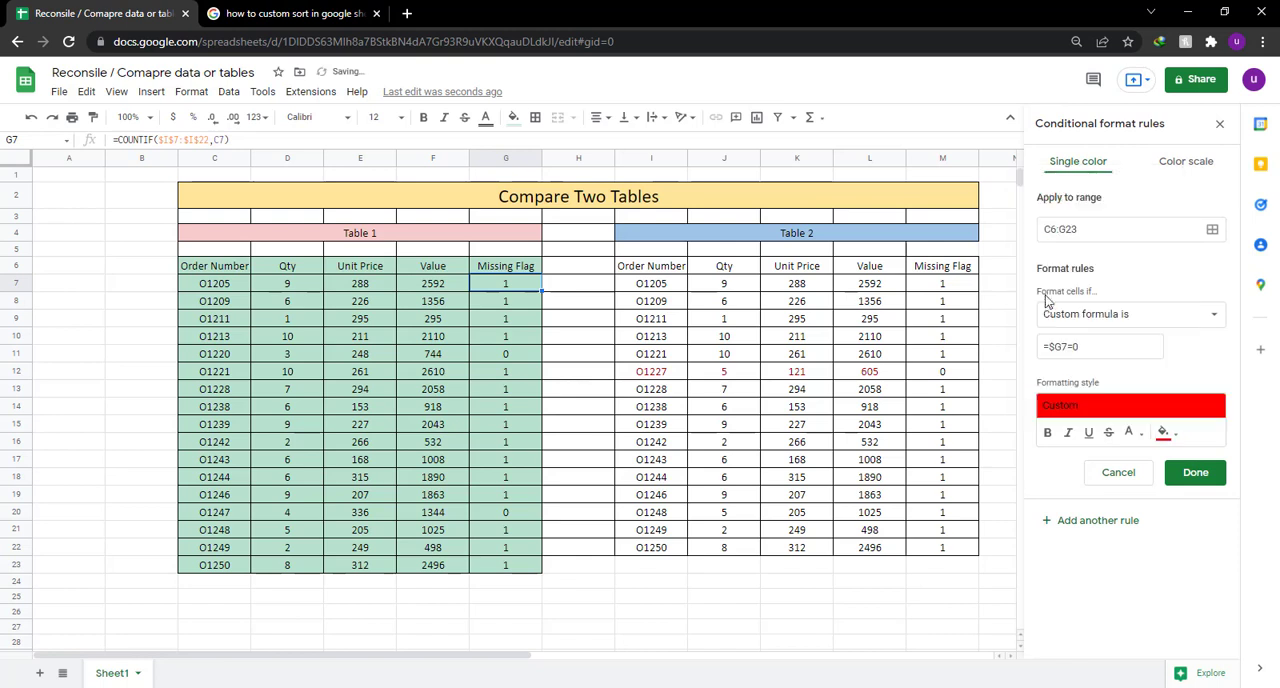
{"action": "left_click", "coordinate": [1163, 433]}
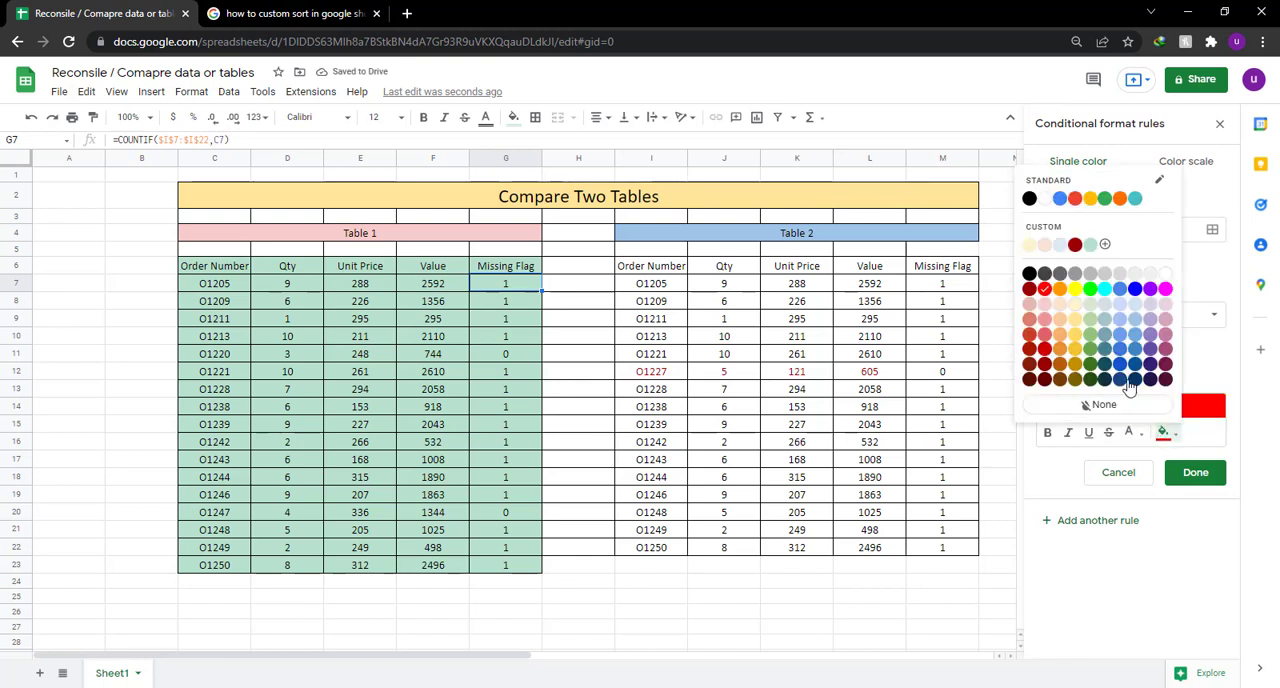
{"action": "left_click", "coordinate": [1045, 304]}
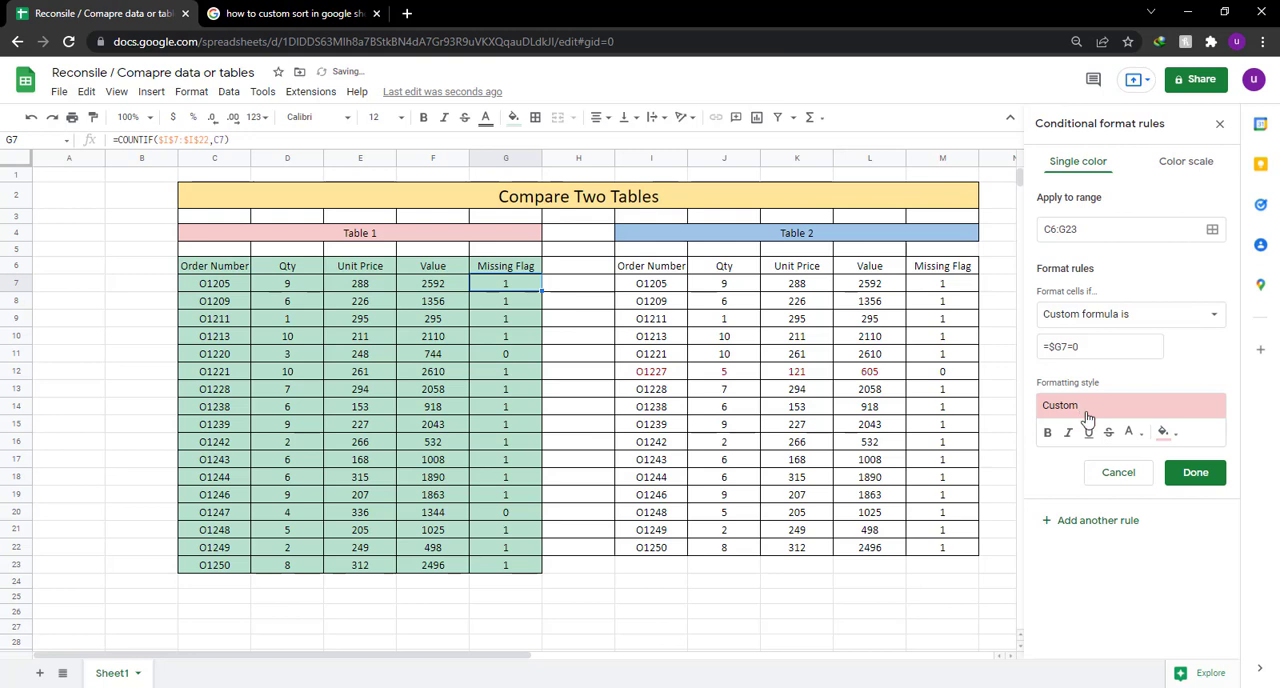
{"action": "left_click", "coordinate": [1193, 473]}
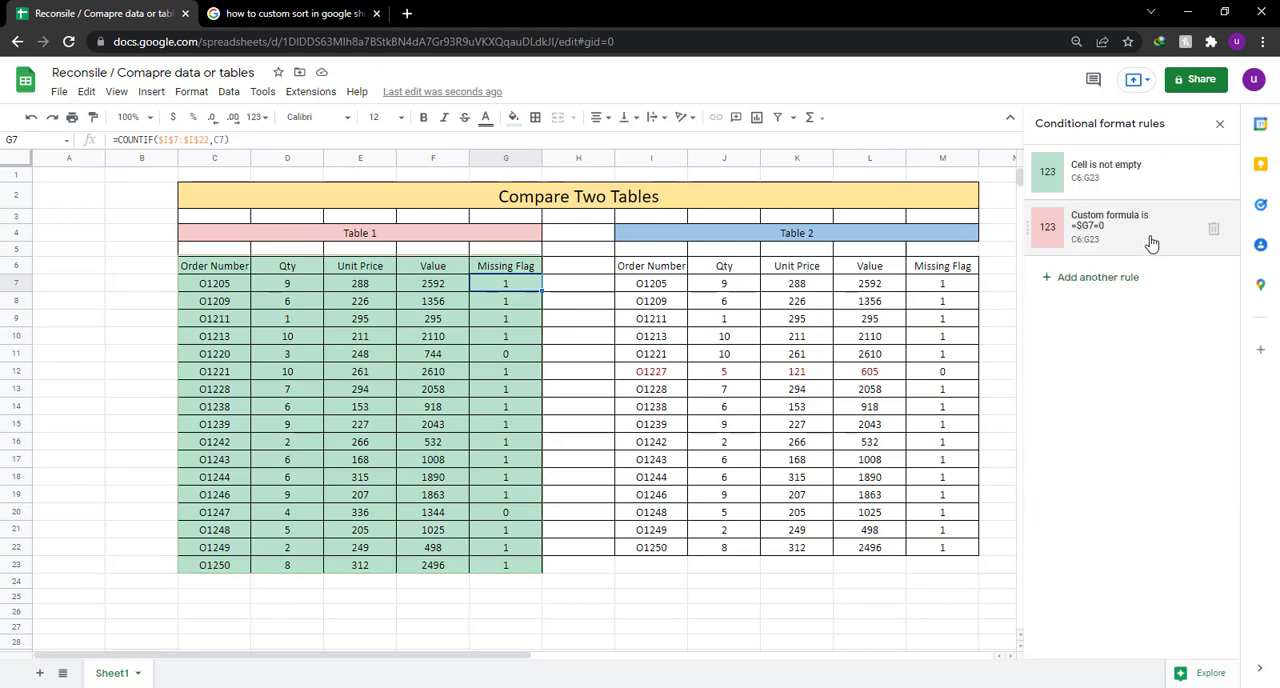
Review the settings of the =$G7=0 rule and close the conditional format rules.
{"action": "left_click", "coordinate": [1150, 235]}
{"action": "left_click", "coordinate": [1187, 484]}
{"action": "left_click", "coordinate": [1222, 123]}
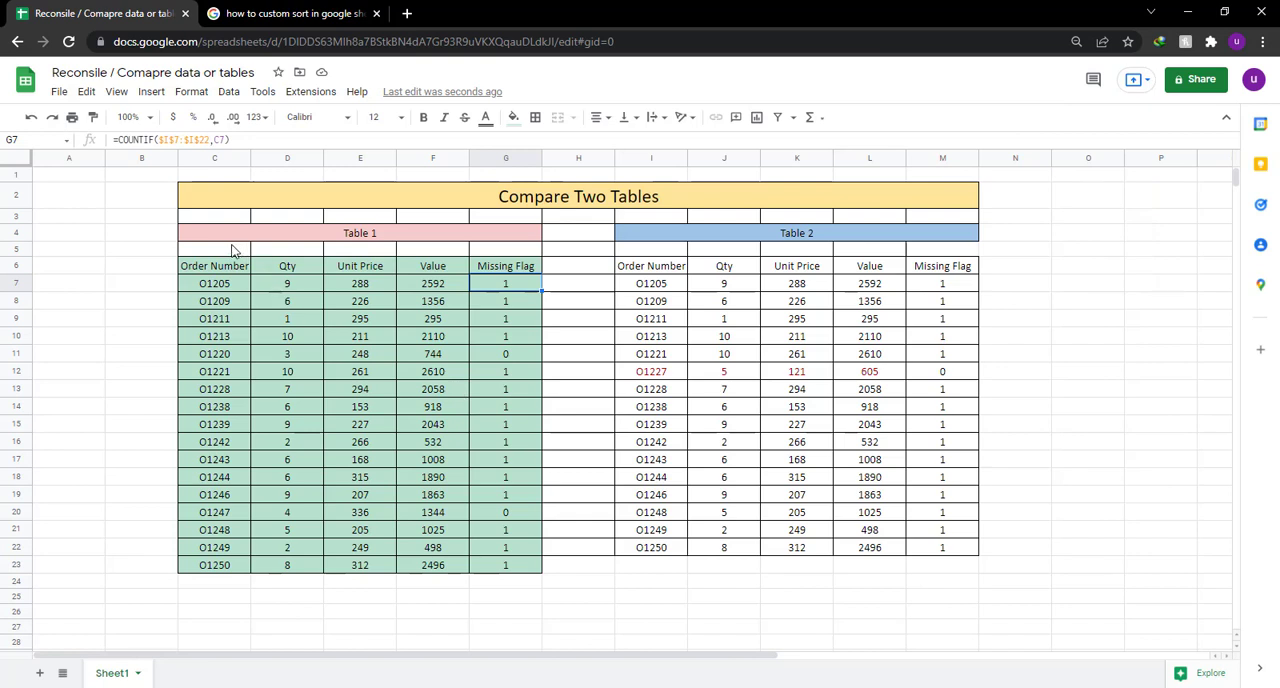
Select Table 1's range C6:G23 and open its custom formula conditional format rule for editing.
{"action": "left_click_drag", "start_coordinate": [220, 270], "coordinate": [523, 570]}
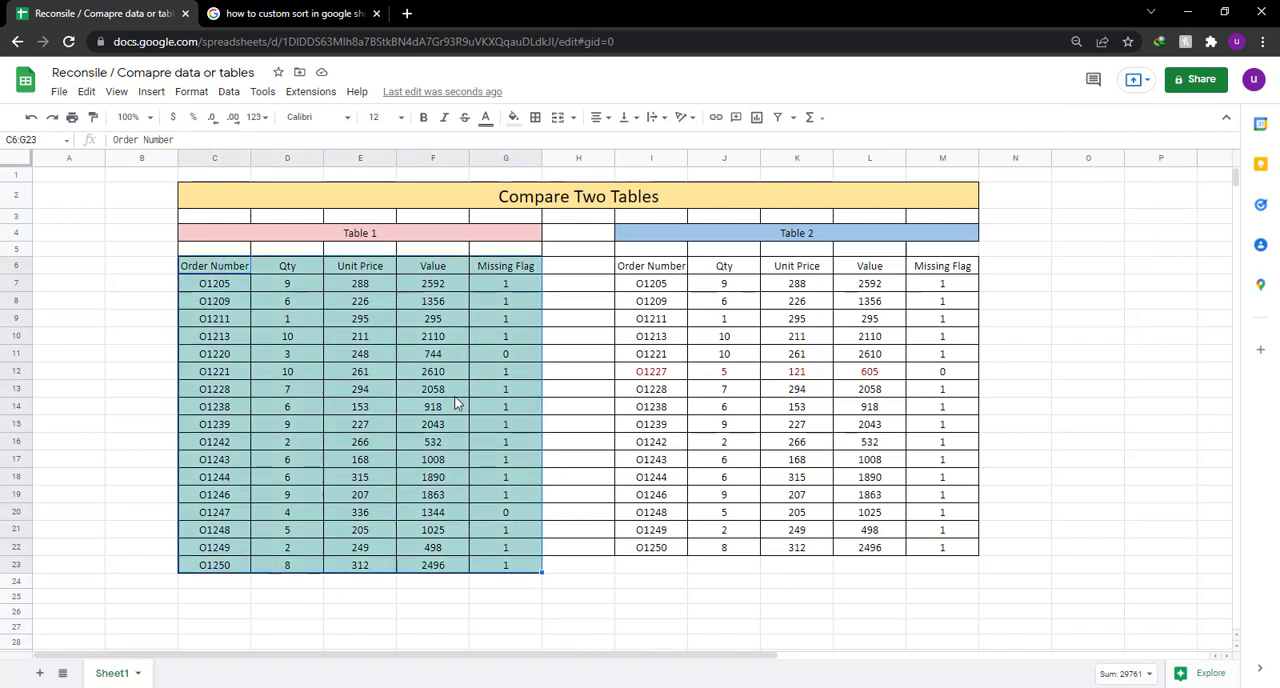
{"action": "left_click", "coordinate": [188, 97]}
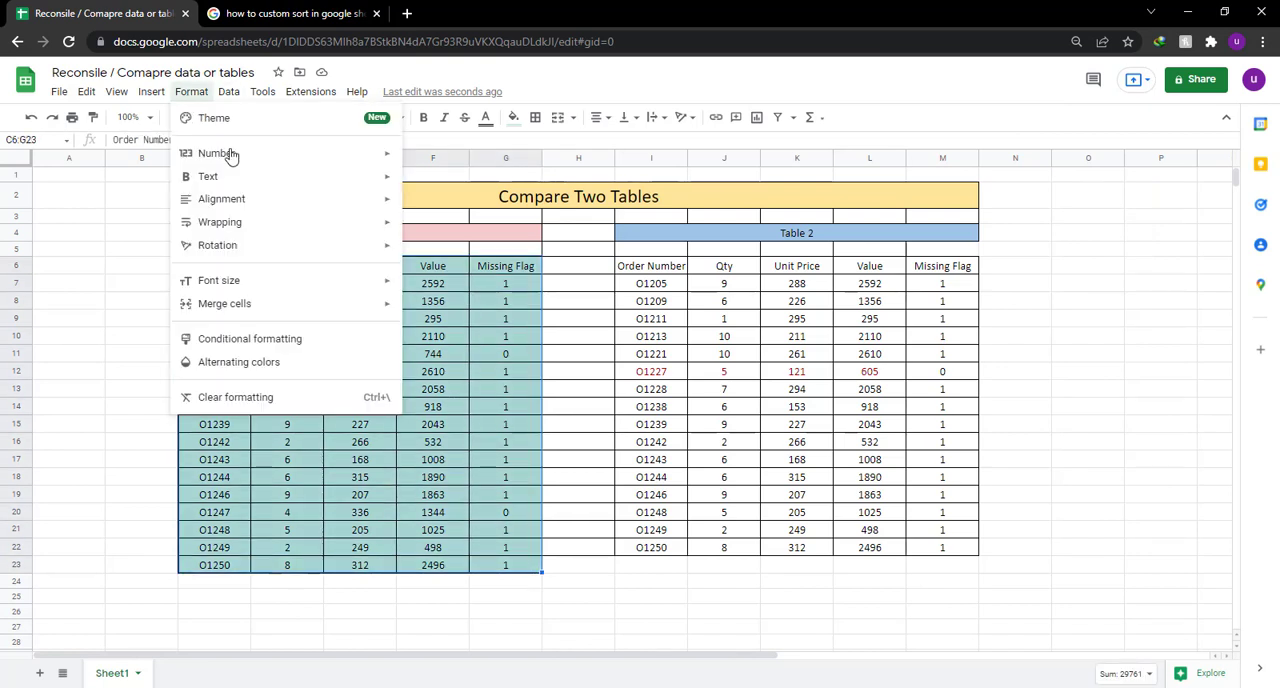
{"action": "left_click", "coordinate": [306, 338]}
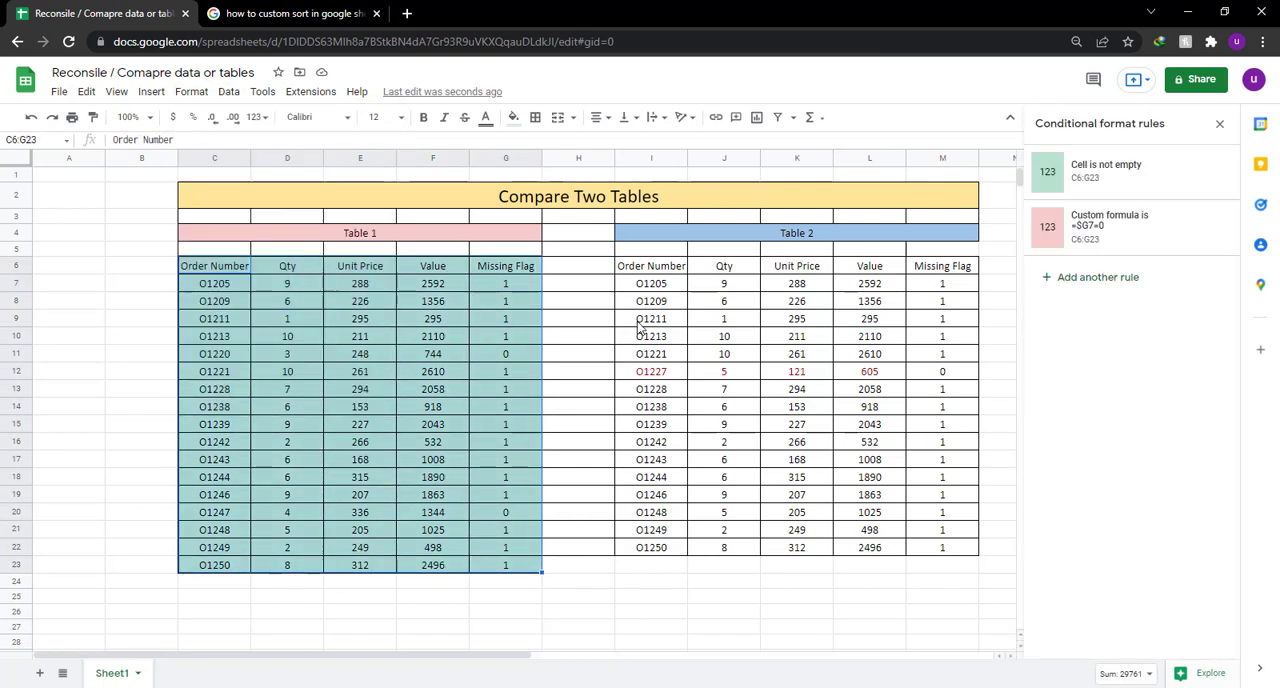
{"action": "left_click", "coordinate": [1138, 237]}
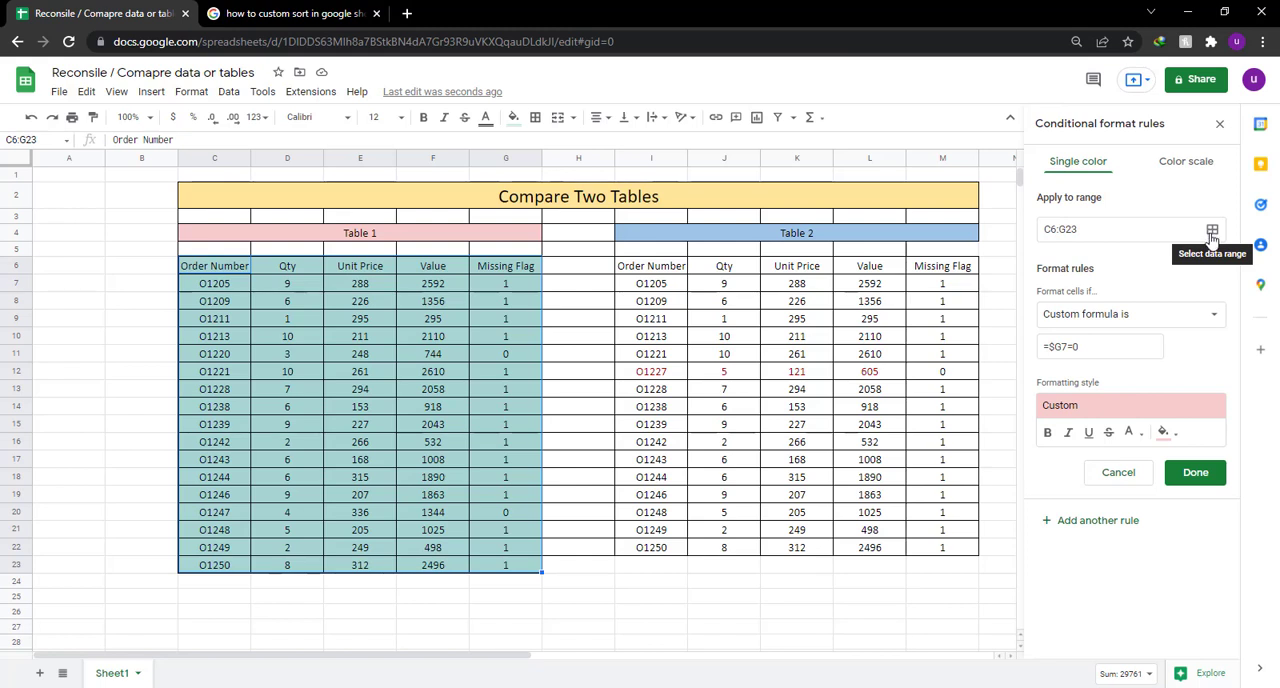
{"action": "left_click", "coordinate": [1212, 232]}
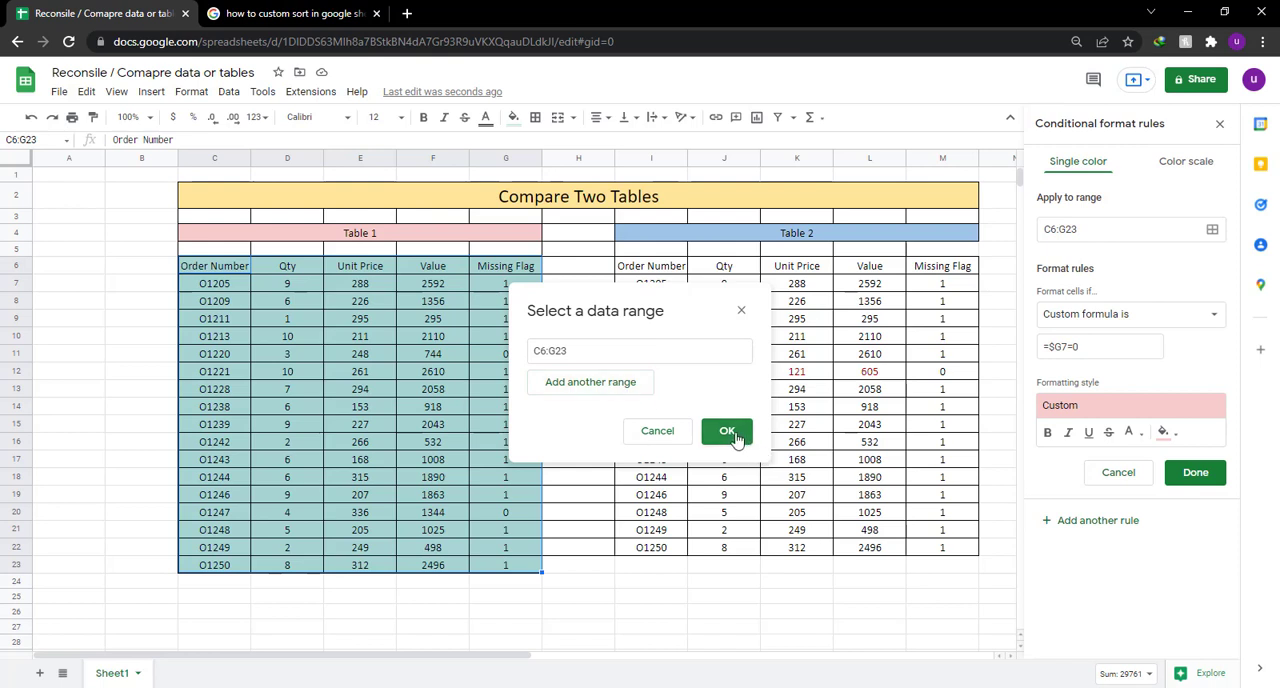
{"action": "left_click", "coordinate": [624, 388]}
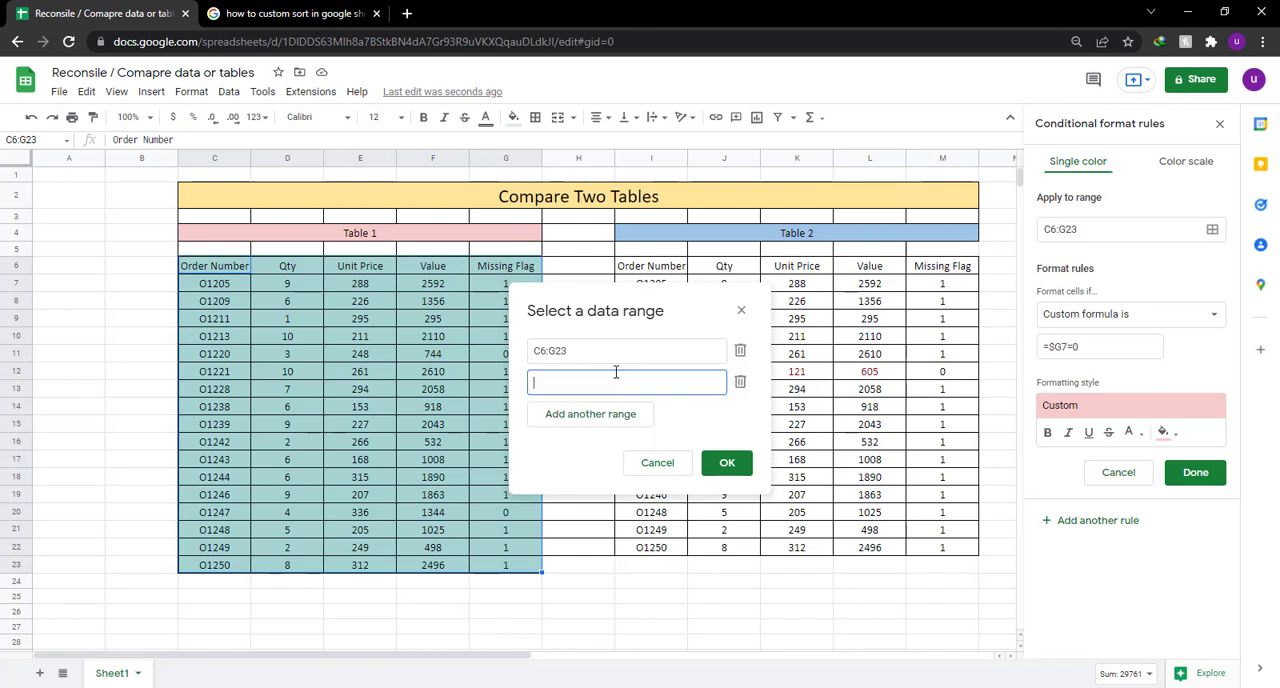
{"action": "left_click", "coordinate": [741, 310]}
Change the =$G7=0 rule's range to C7:G23, save it, and delete Table 1's "Cell is not empty" rule.
{"action": "left_click", "coordinate": [1212, 230]}
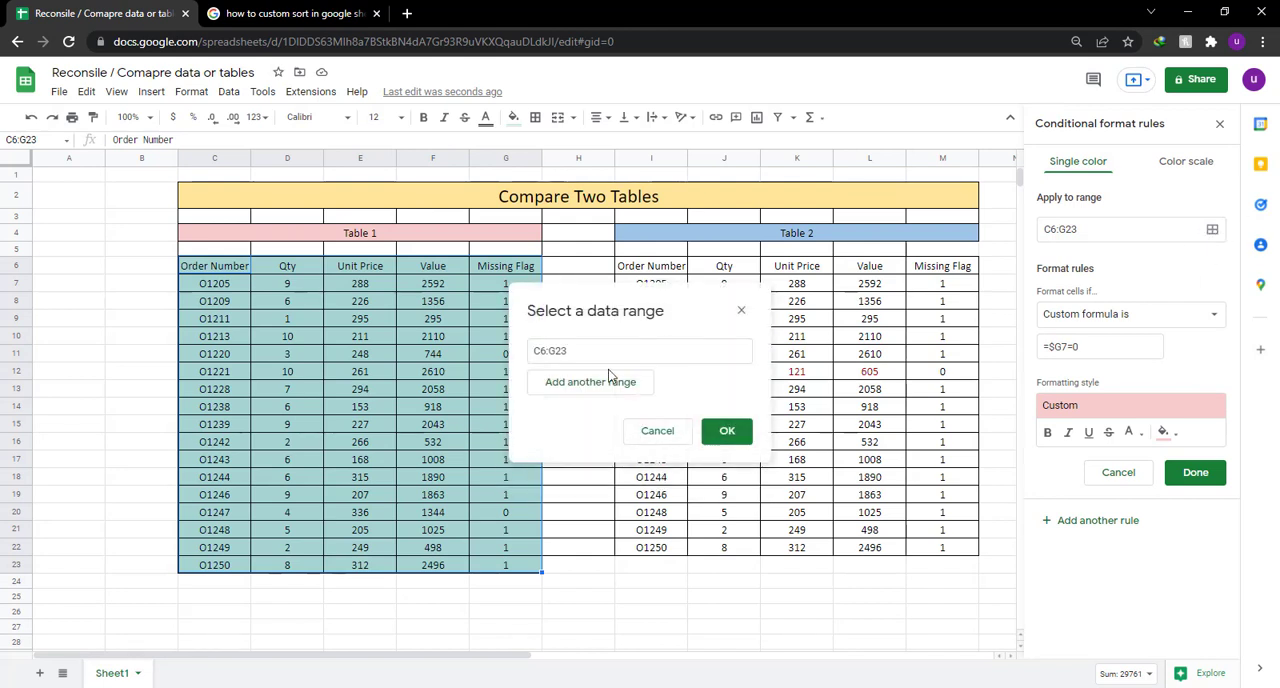
{"action": "left_click", "coordinate": [663, 350]}
{"action": "left_click", "coordinate": [630, 384]}
{"action": "left_click", "coordinate": [740, 350]}
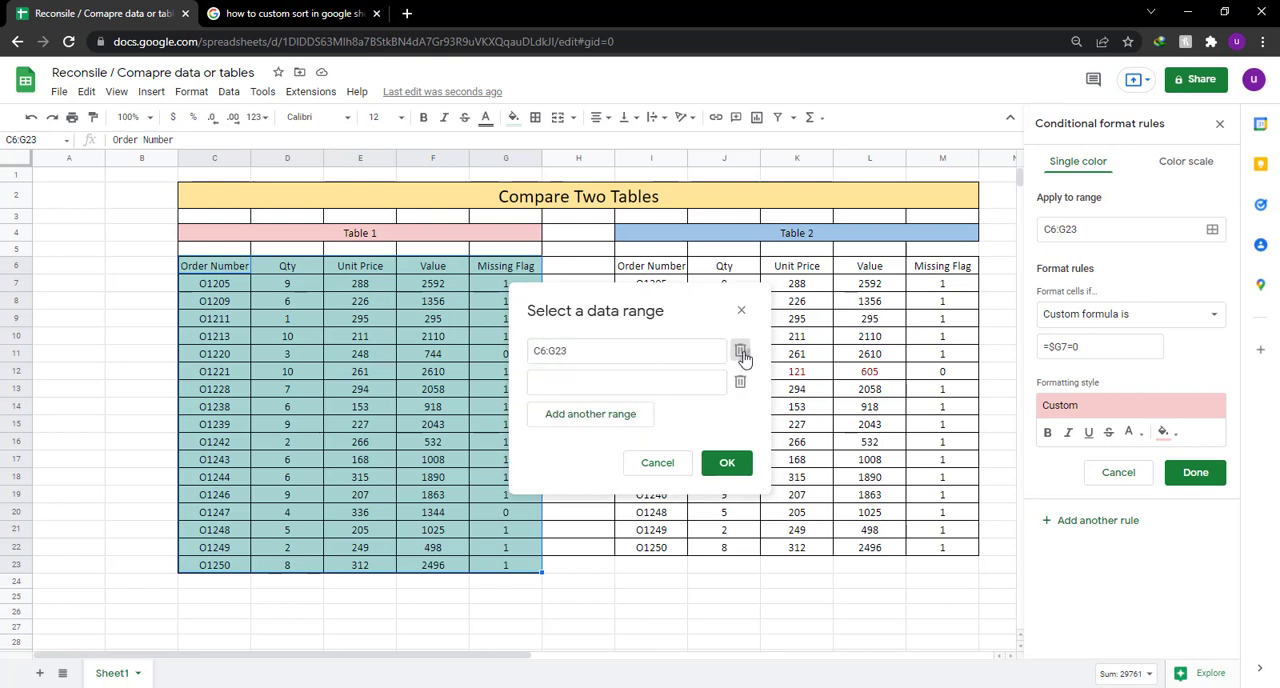
{"action": "left_click", "coordinate": [200, 285]}
{"action": "left_click_drag", "start_coordinate": [200, 285], "coordinate": [505, 570]}
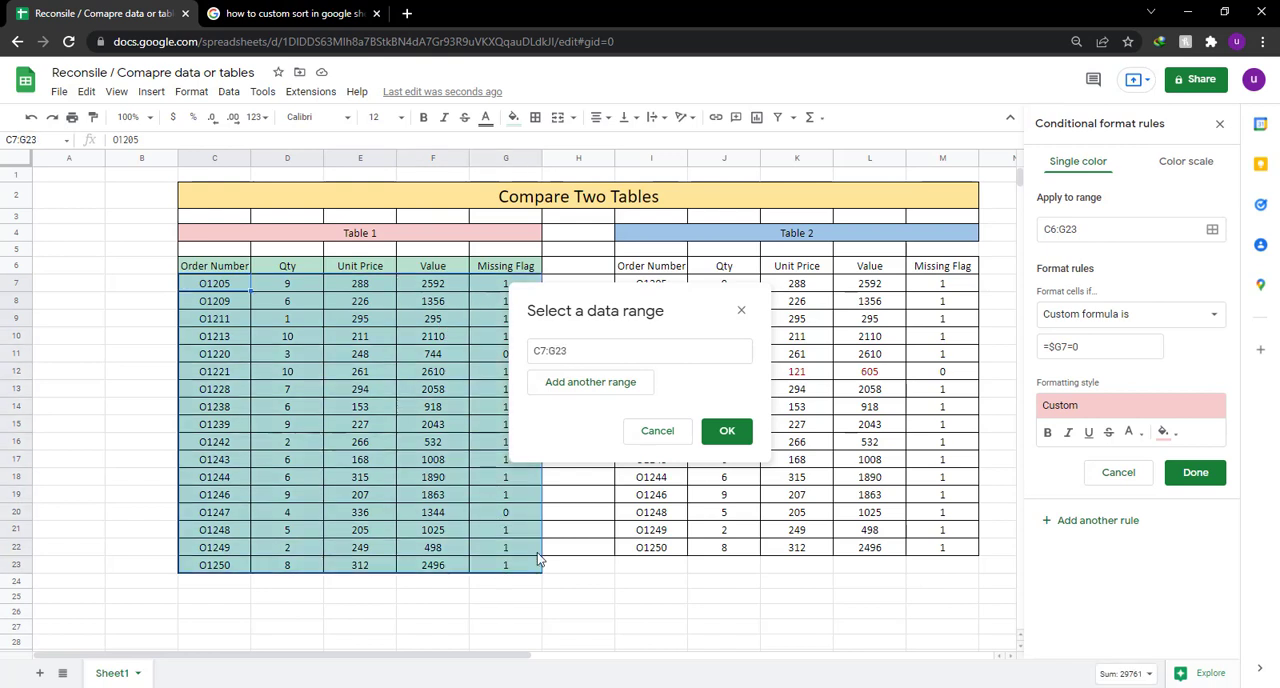
{"action": "left_click", "coordinate": [724, 431]}
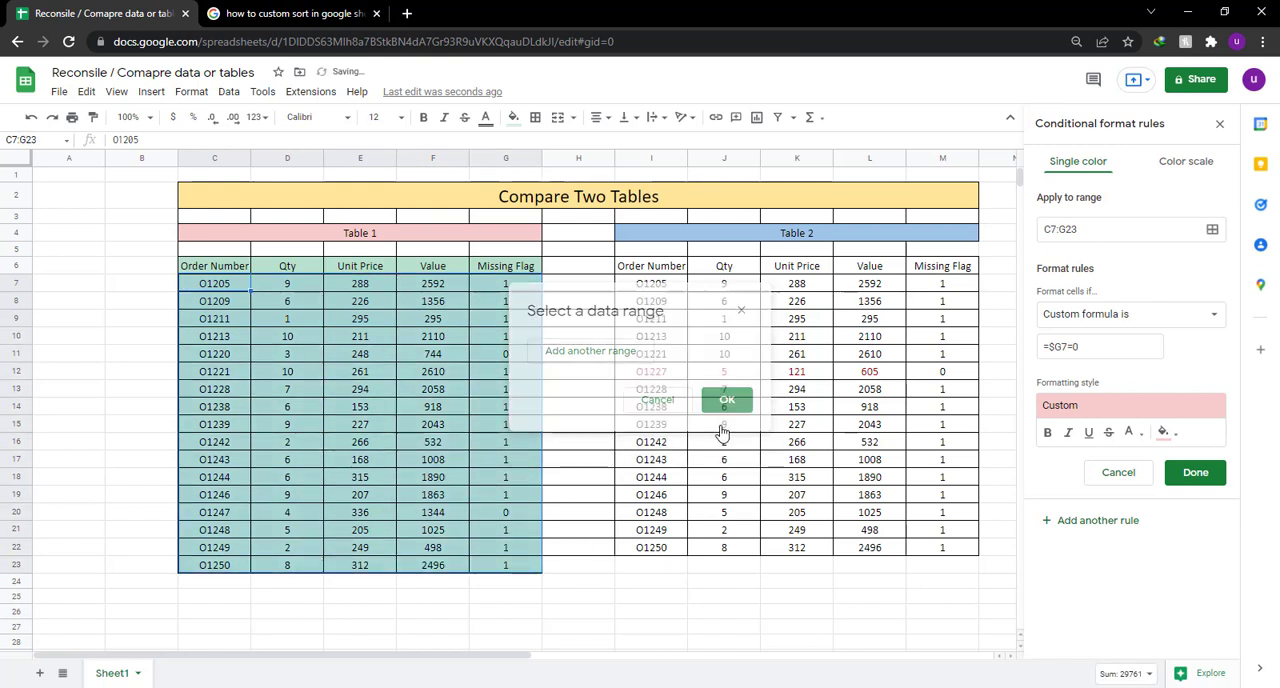
{"action": "left_click", "coordinate": [1198, 474]}
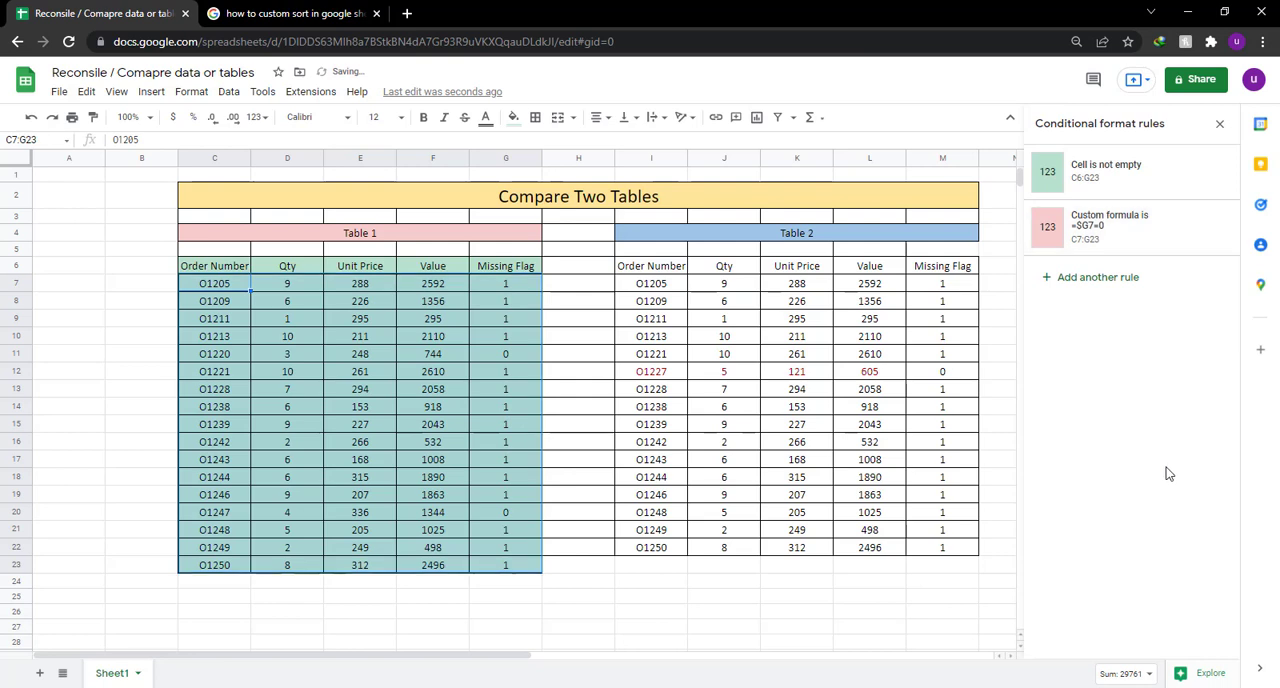
{"action": "left_click", "coordinate": [505, 371]}
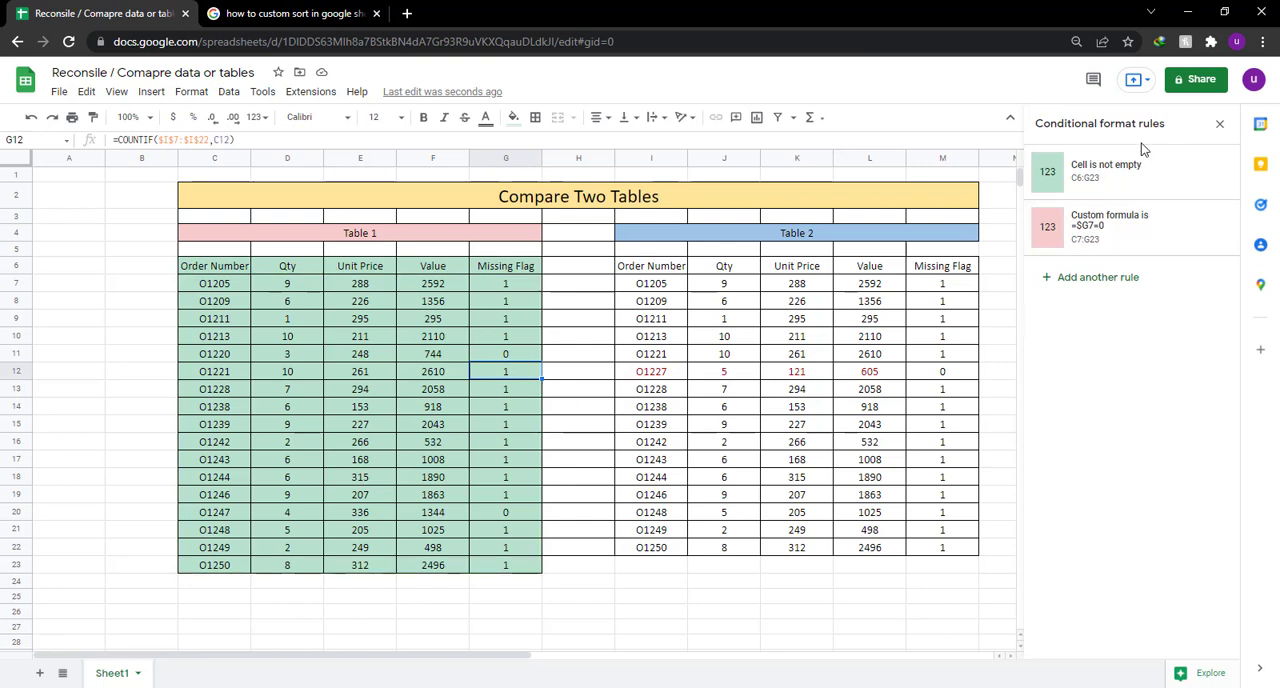
{"action": "left_click", "coordinate": [1214, 175]}
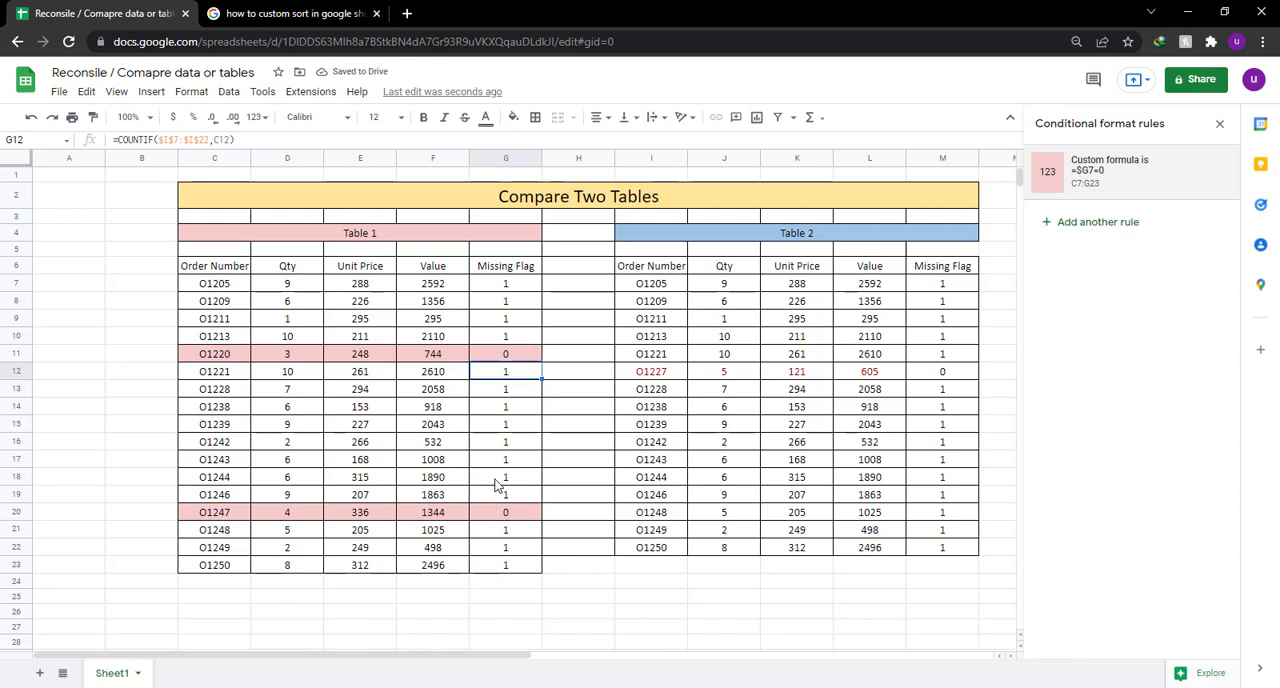
Switch to Notepad and write "see it colored them if they are zero it will automatically color i".
{"action": "left_click", "coordinate": [548, 687]}
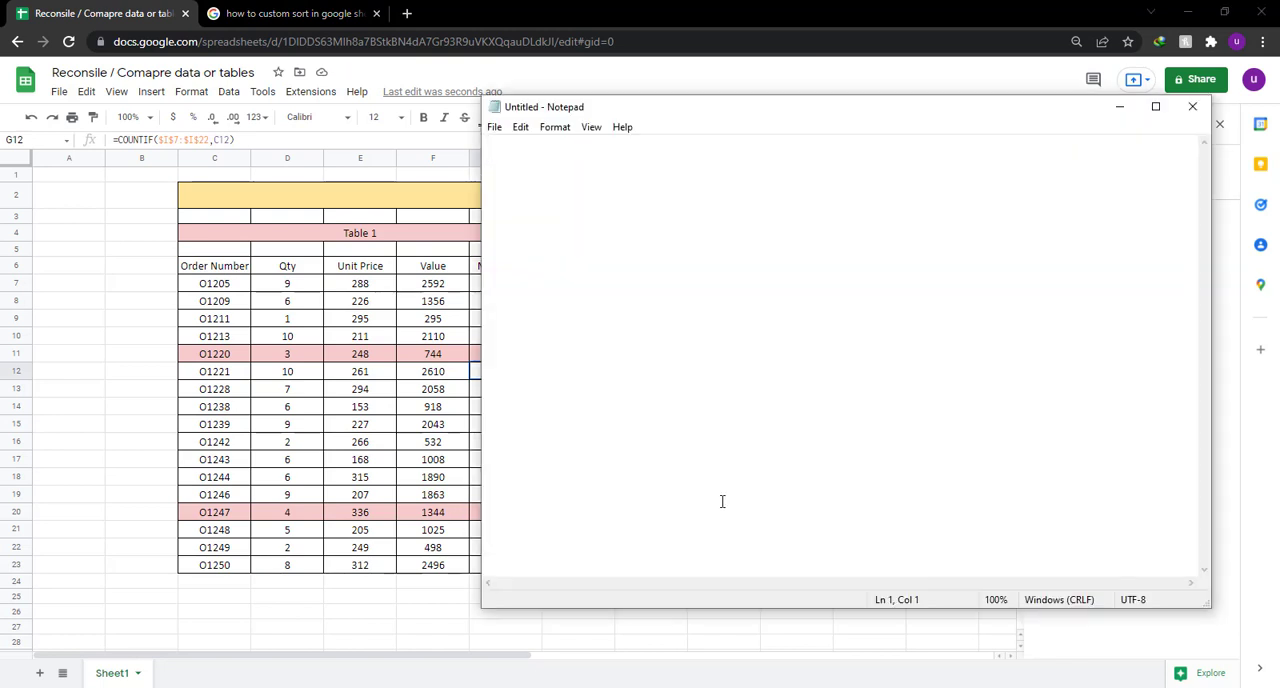
{"action": "type", "text": "see"}
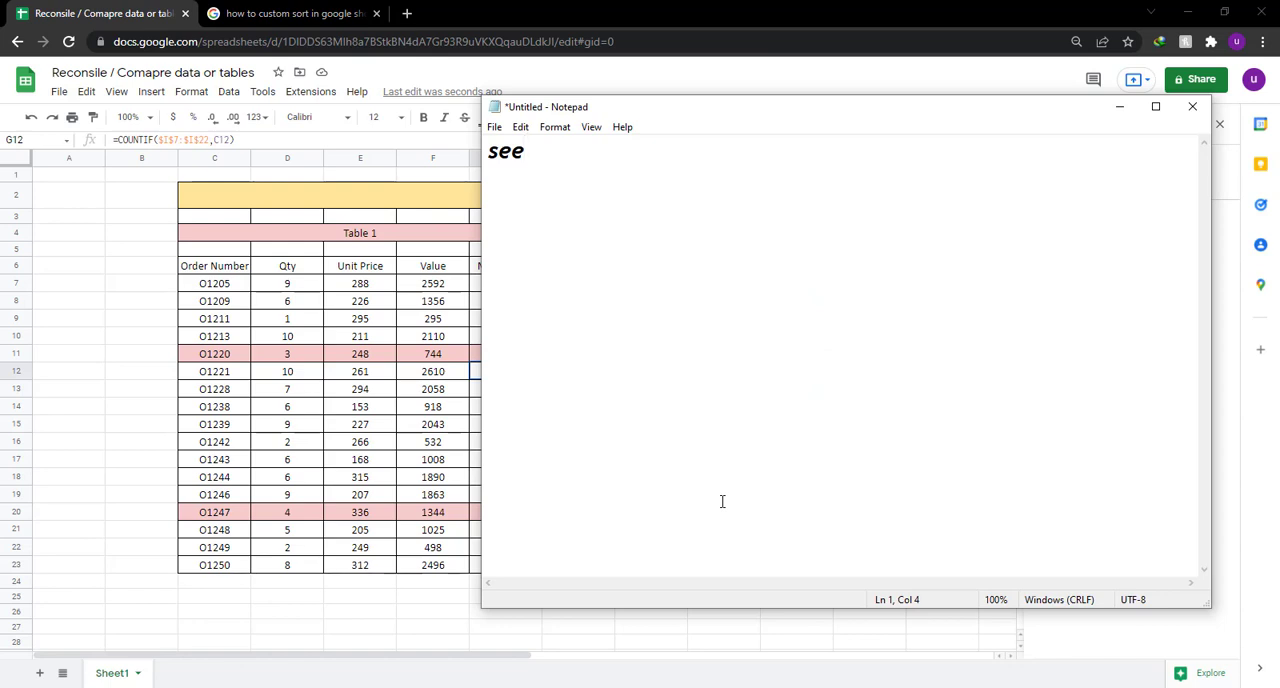
{"action": "type", "text": "it colote"}
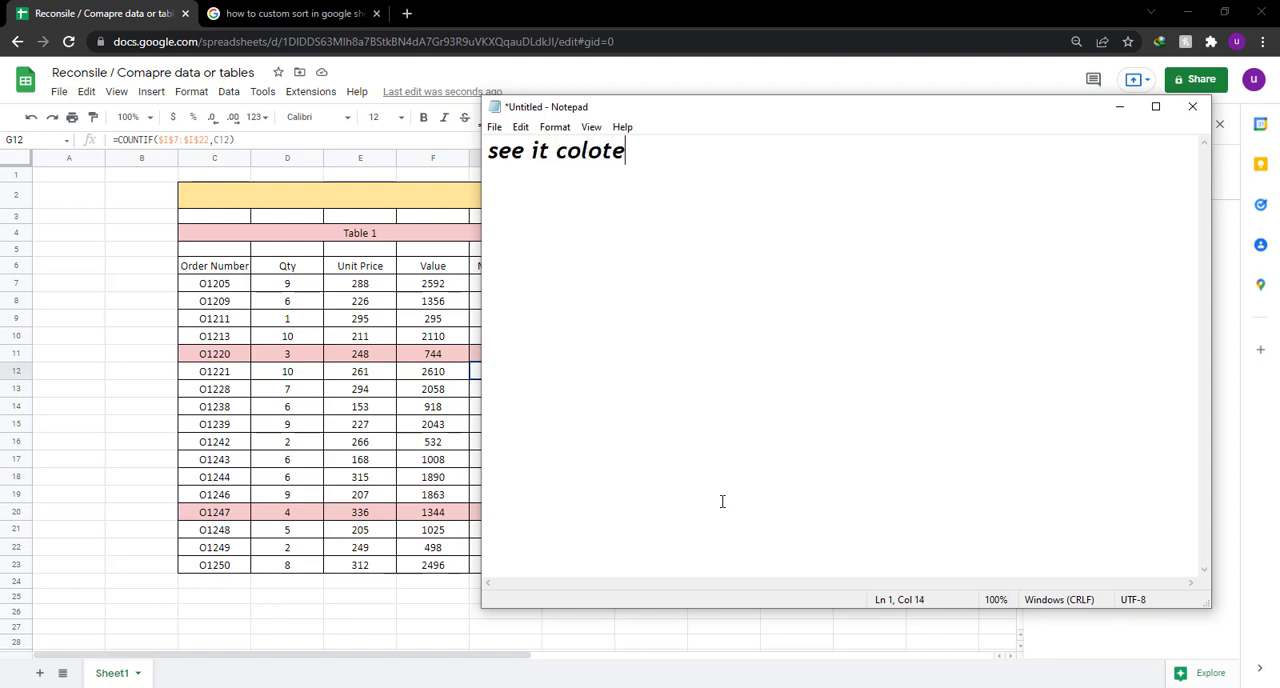
{"action": "key", "text": "BackSpace"}
{"action": "key", "text": "BackSpace"}
{"action": "type", "text": "red them i"}
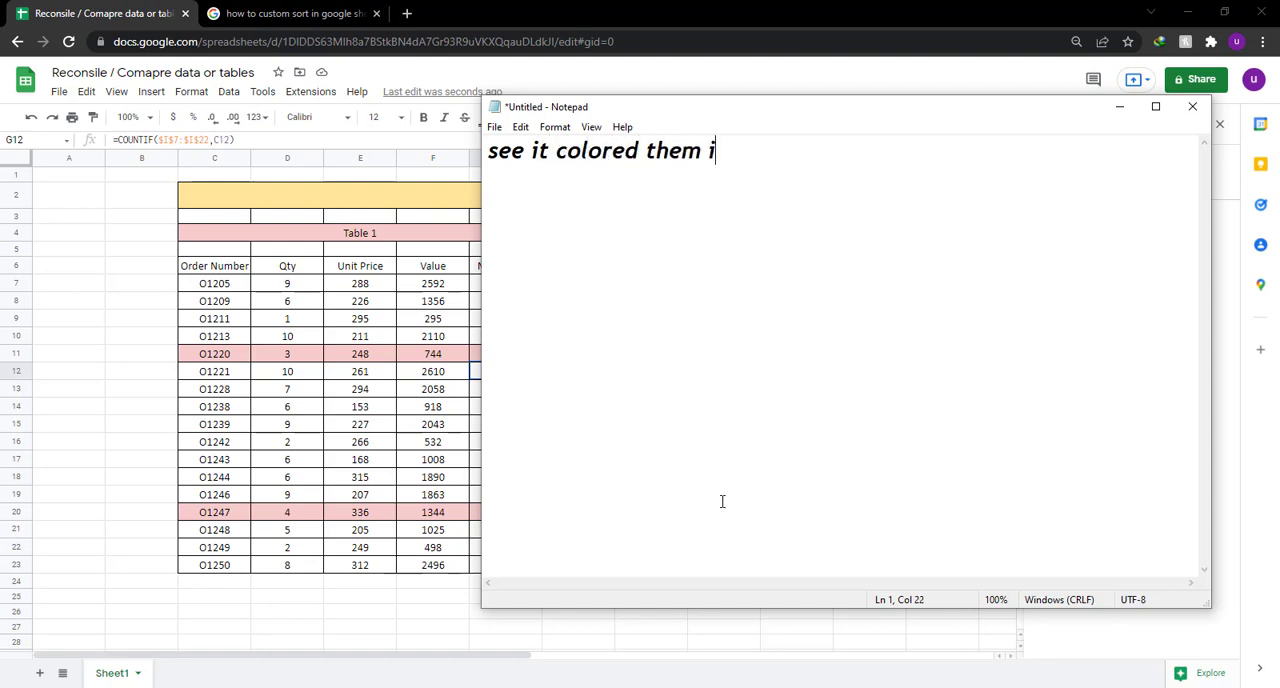
{"action": "type", "text": "f thery"}
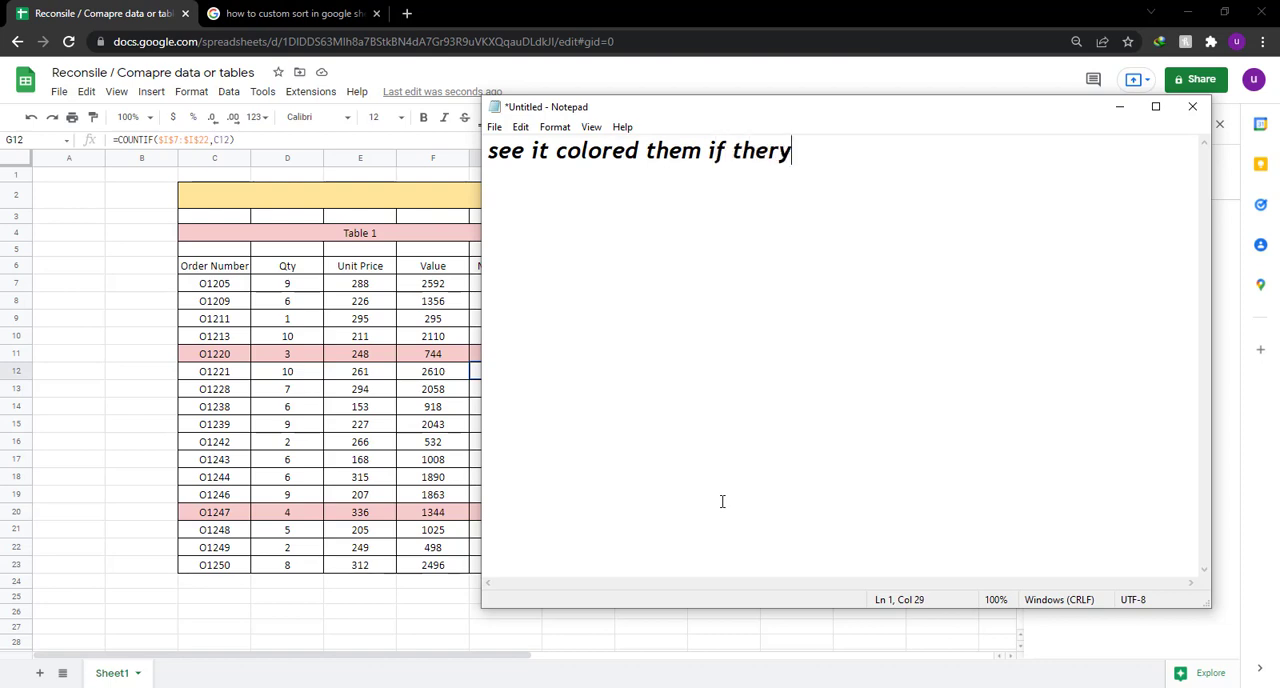
{"action": "key", "text": "BackSpace"}
{"action": "key", "text": "BackSpace"}
{"action": "type", "text": "y are zer"}
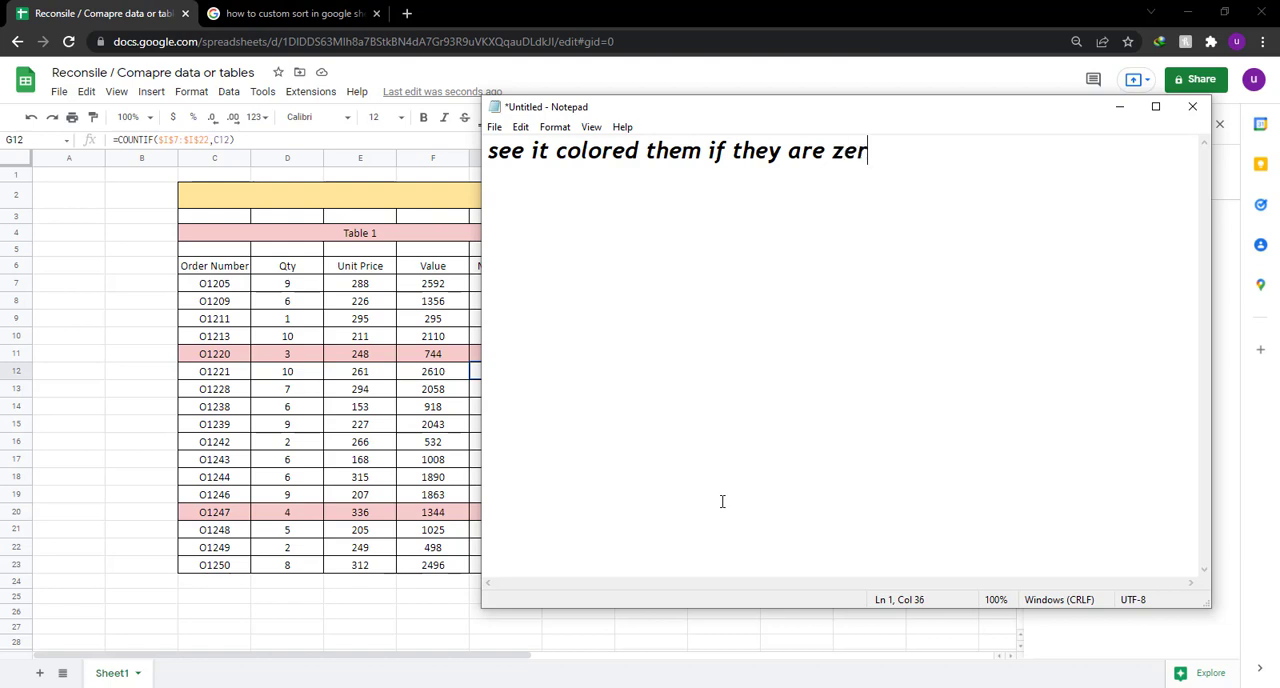
{"action": "type", "text": "o it will"}
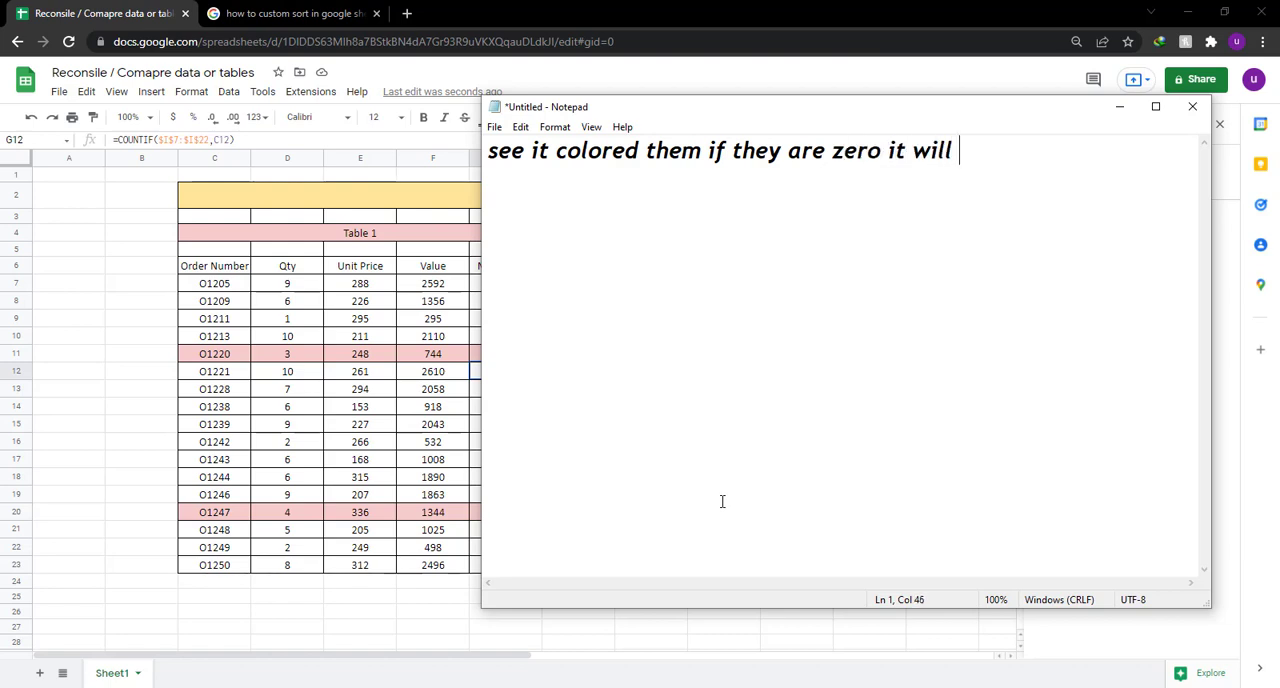
{"action": "type", "text": " automaticallu"}
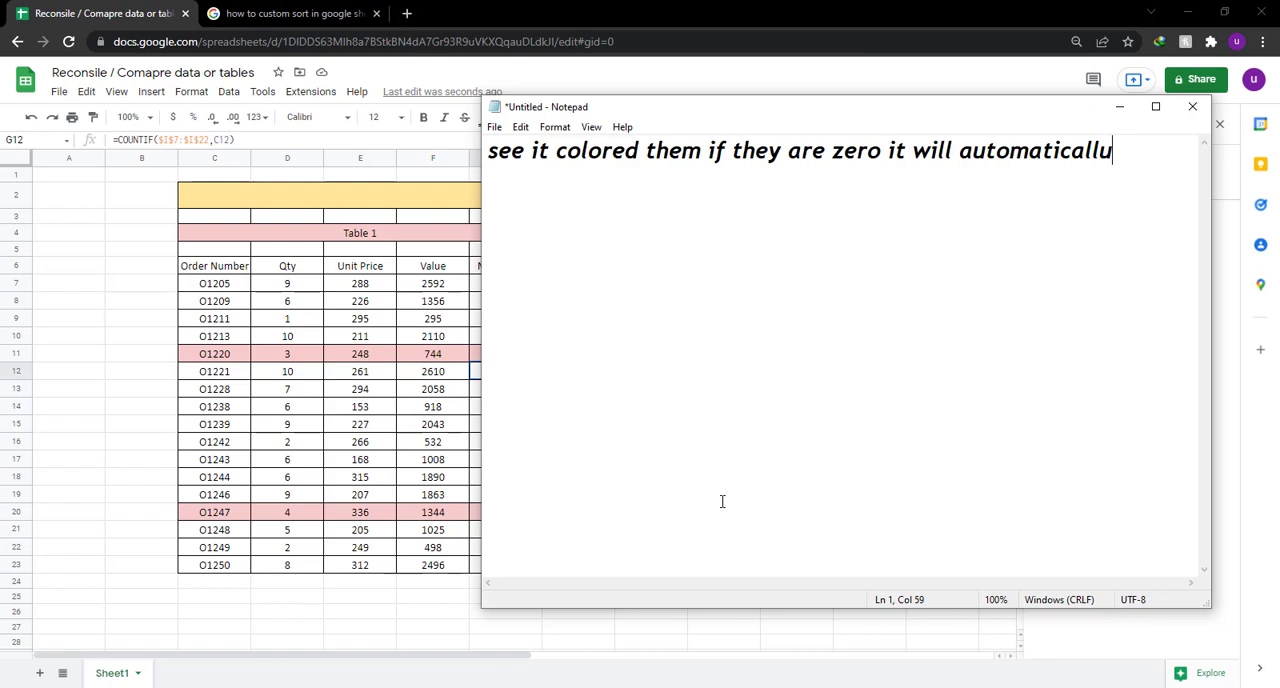
{"action": "key", "text": "BackSpace"}
{"action": "type", "text": "y color"}
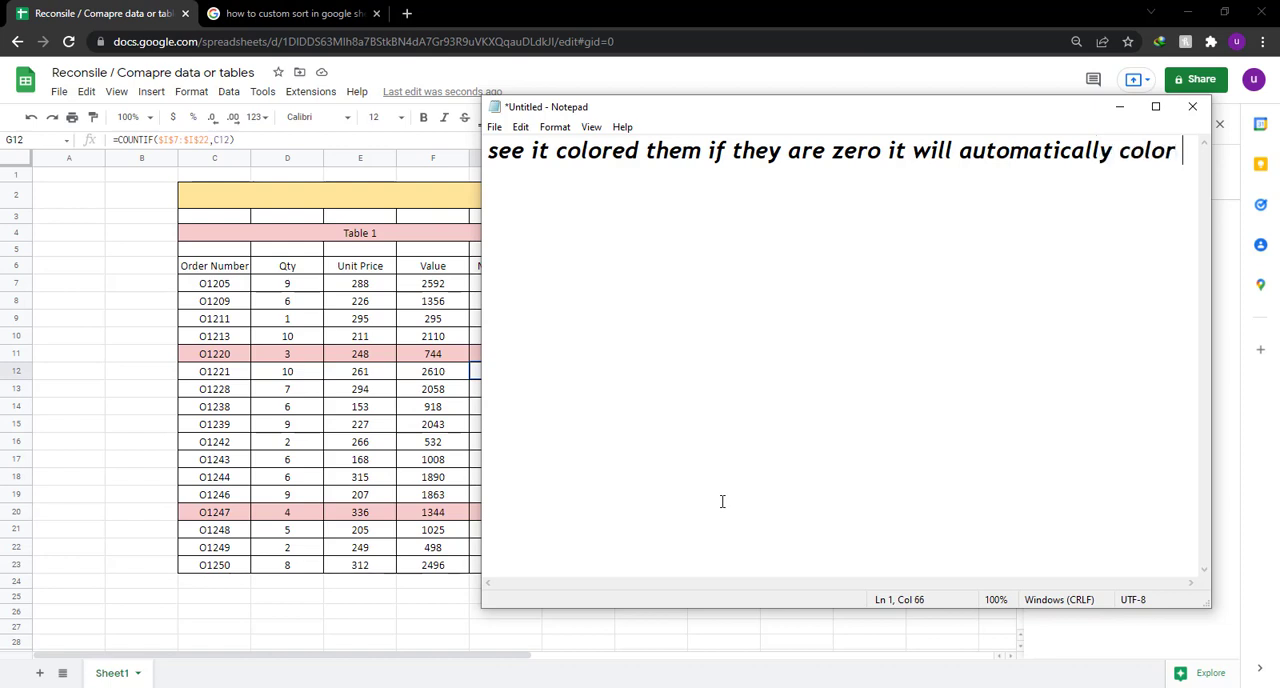
{"action": "type", "text": " i"}
Leave a blank line and add the note "now we will repeat the process on the table two".
{"action": "key", "text": "Return"}
{"action": "key", "text": "Return"}
{"action": "type", "text": "now we w"}
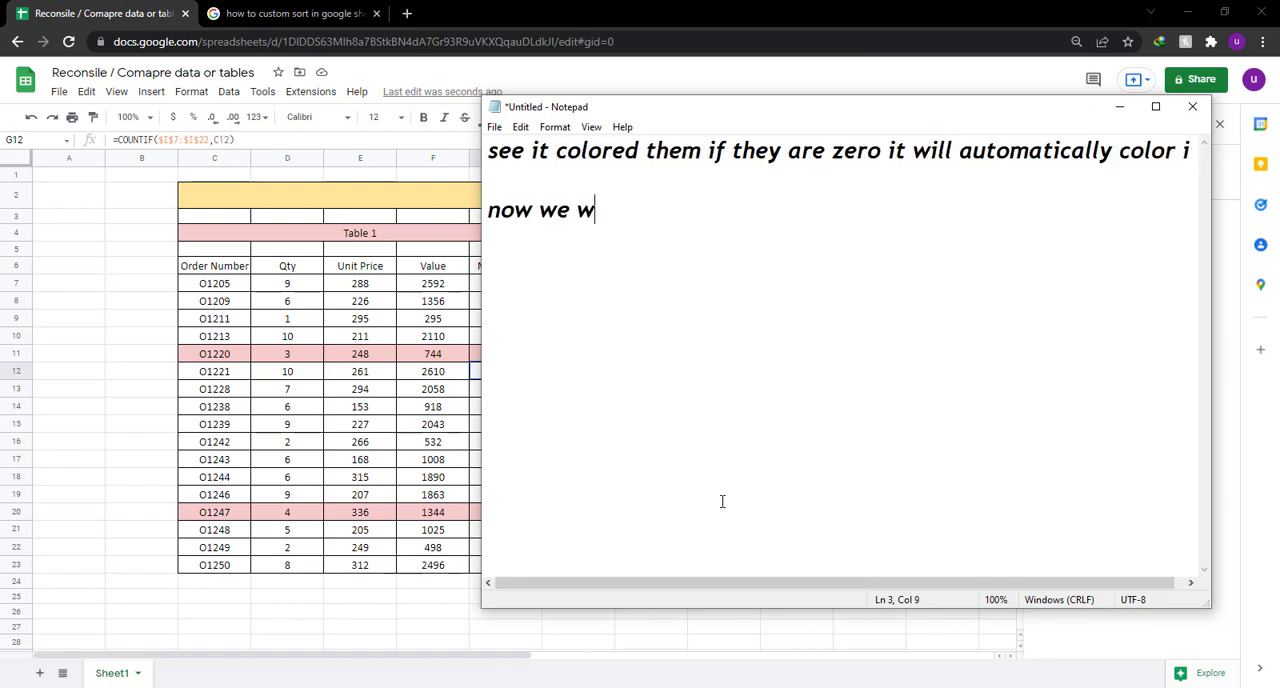
{"action": "type", "text": "ill repeat "}
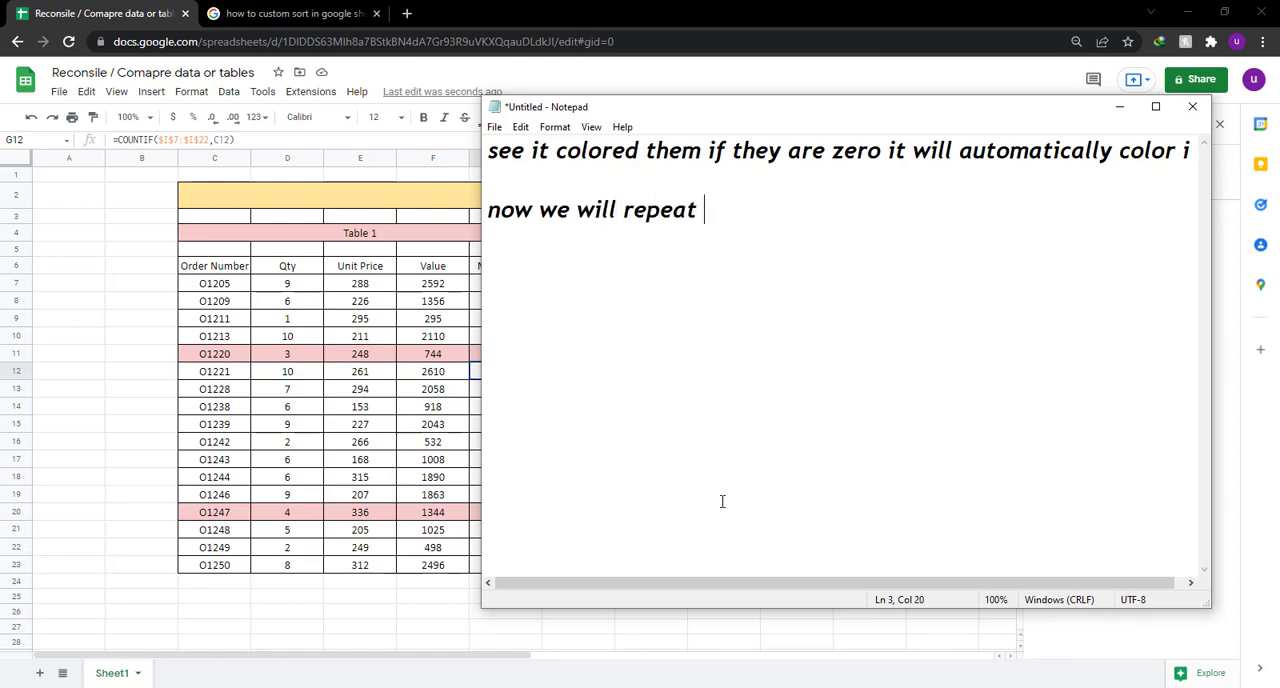
{"action": "type", "text": "the proces"}
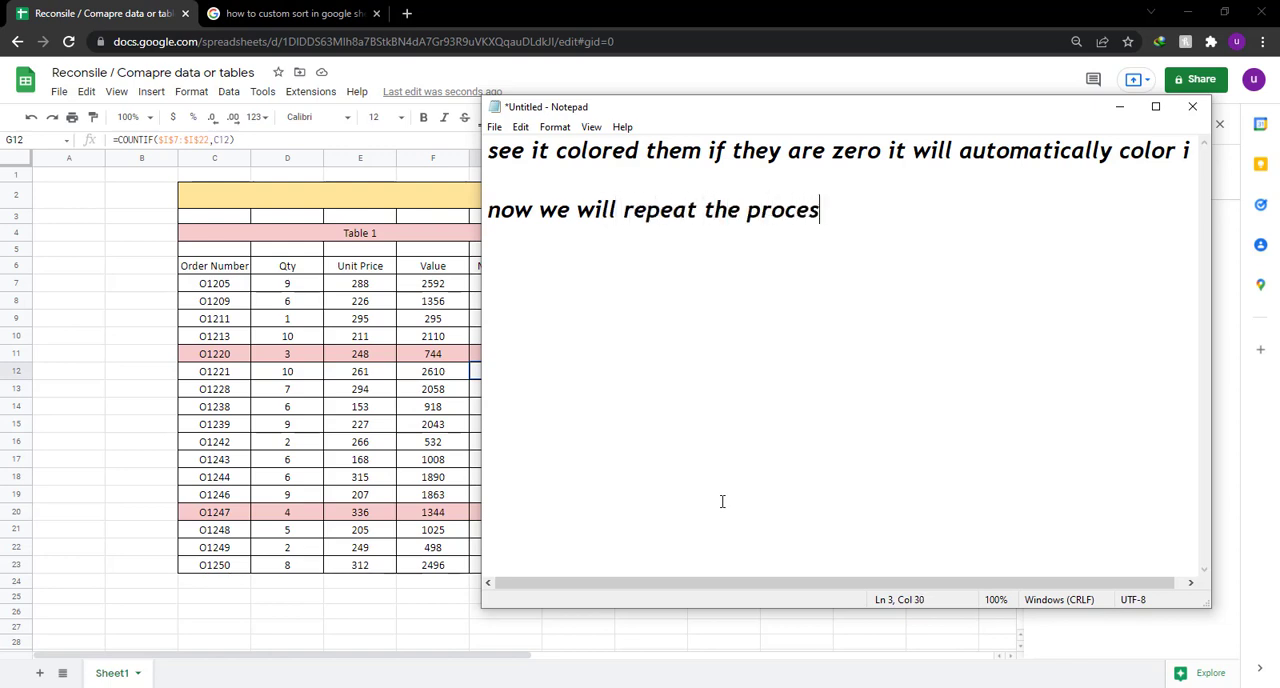
{"action": "type", "text": "s on the ta"}
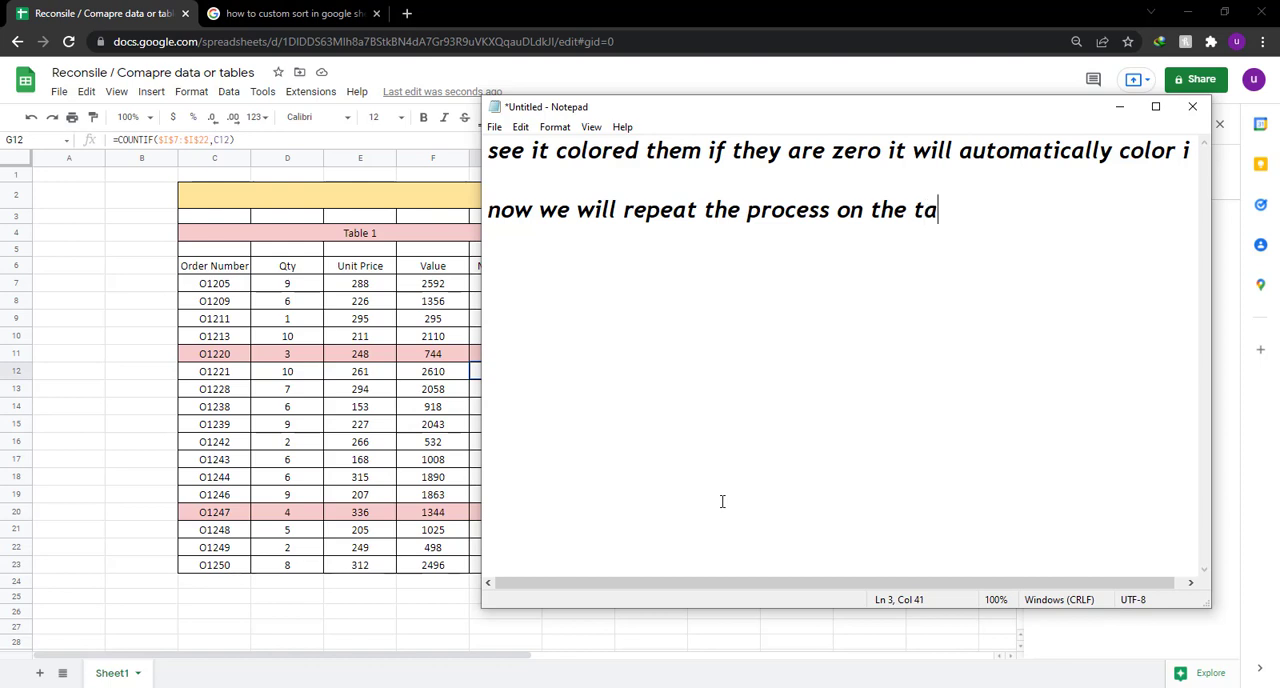
{"action": "type", "text": "ble two"}
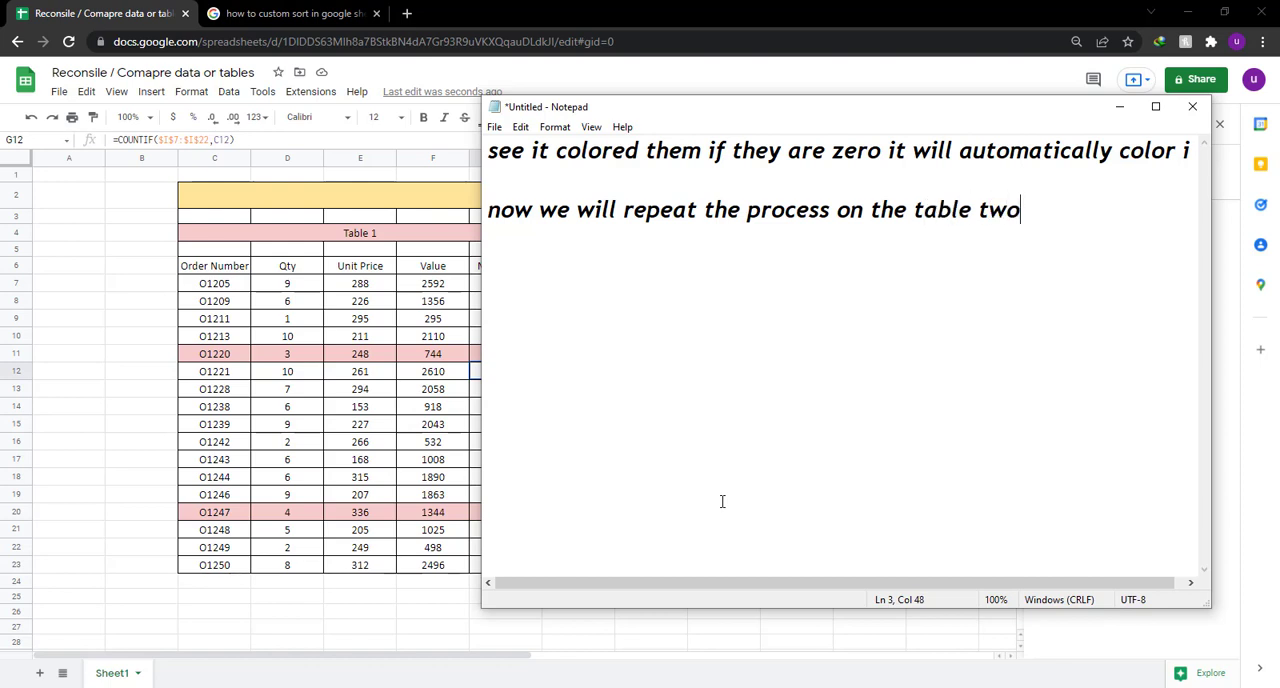
Clear all text from the Notepad note and return to the Google Sheets spreadsheet.
{"action": "key", "text": "ctrl+a"}
{"action": "key", "text": "BackSpace"}
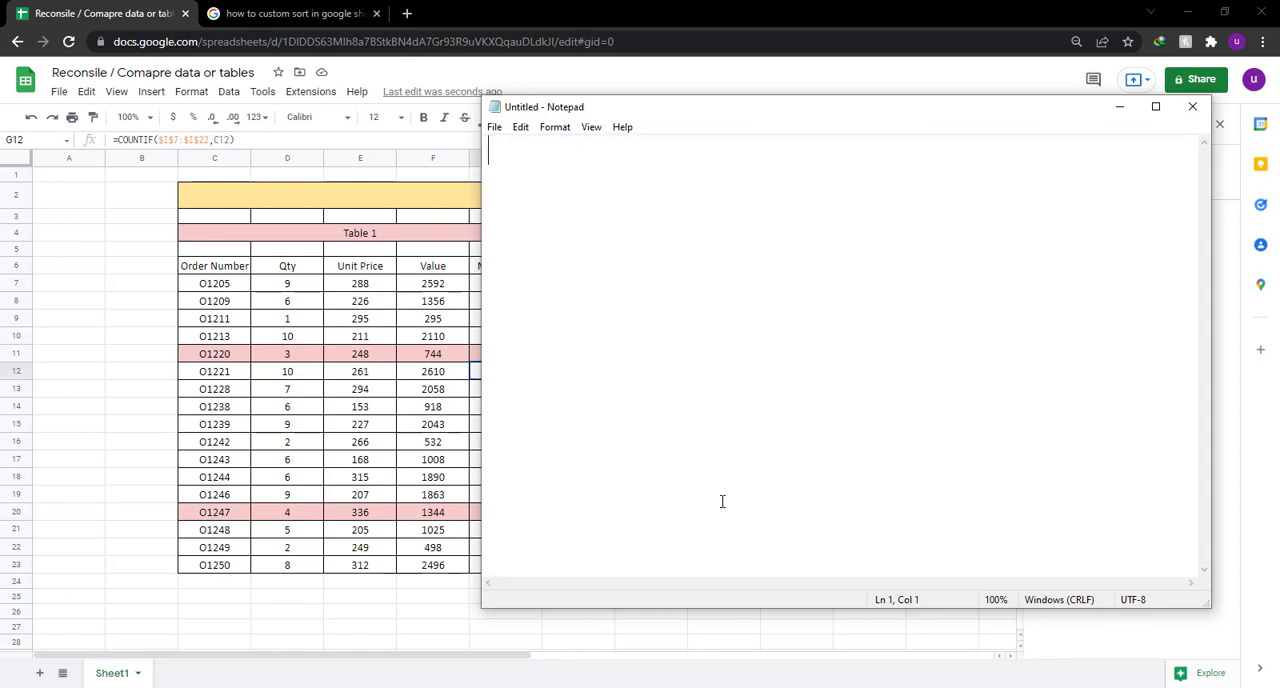
{"action": "left_click", "coordinate": [820, 12]}
Select Table 2's data range I7:M22 and start a new conditional formatting rule for it.
{"action": "left_click_drag", "start_coordinate": [655, 284], "coordinate": [940, 548]}
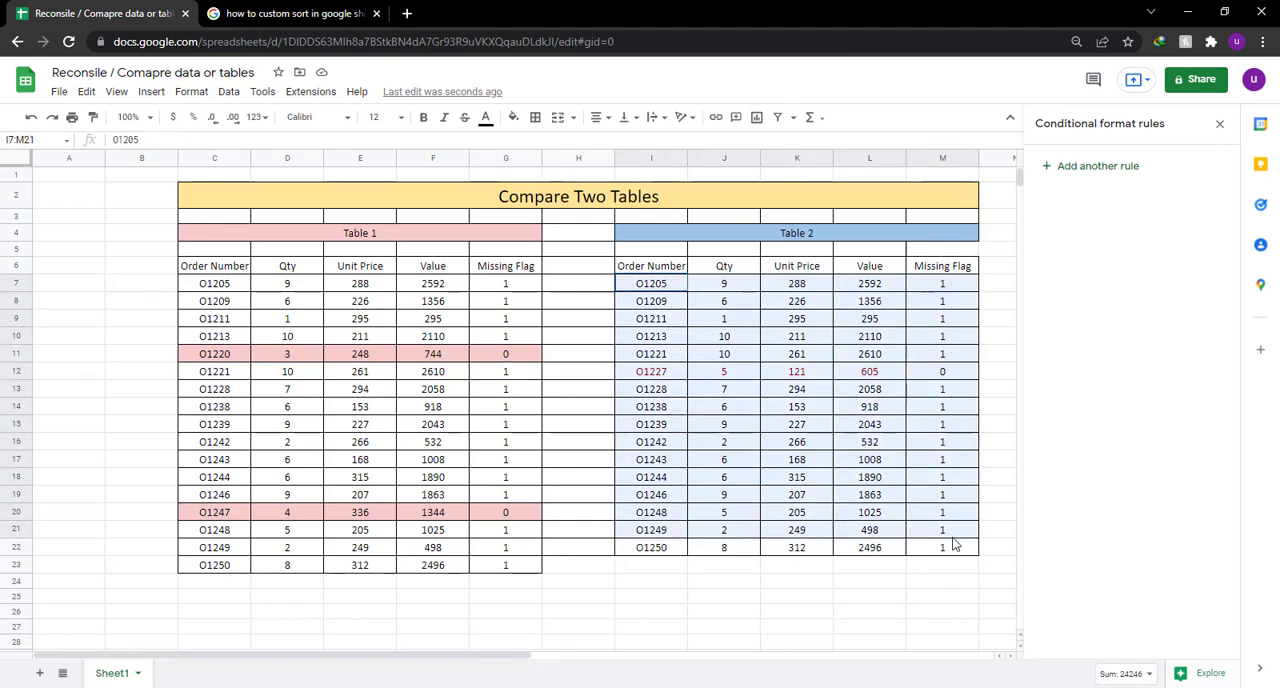
{"action": "left_click", "coordinate": [1219, 123]}
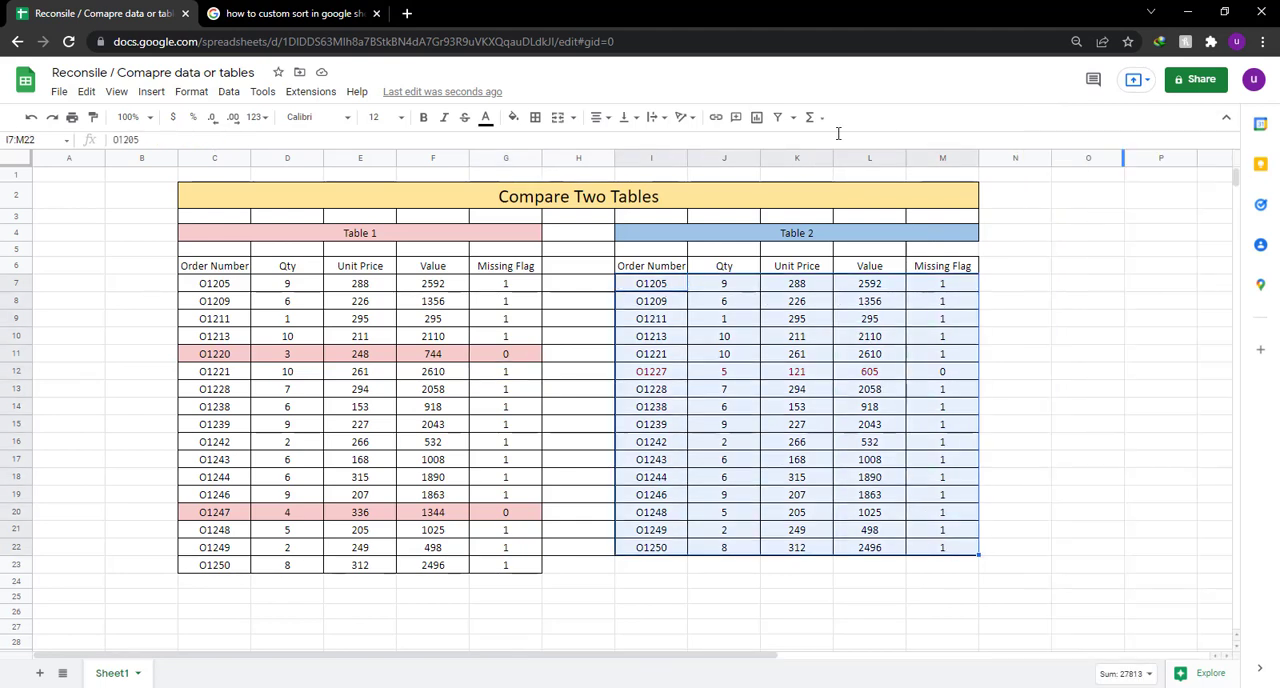
{"action": "left_click", "coordinate": [190, 92]}
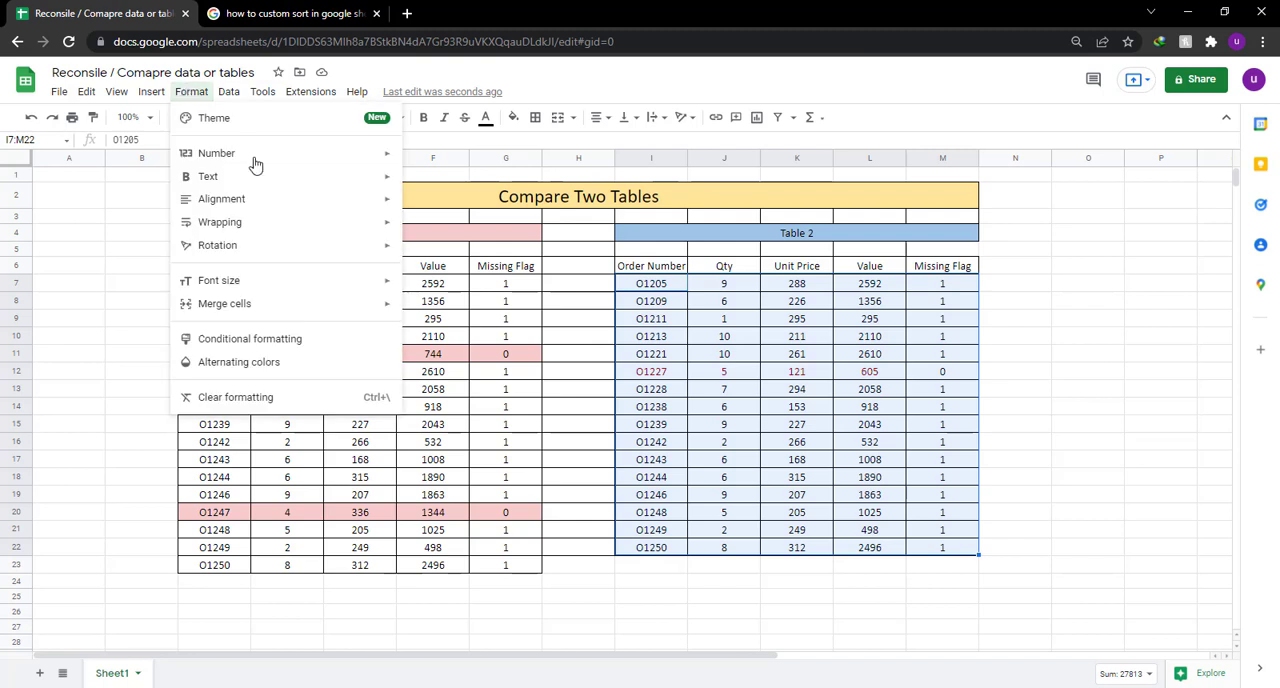
{"action": "left_click", "coordinate": [340, 340]}
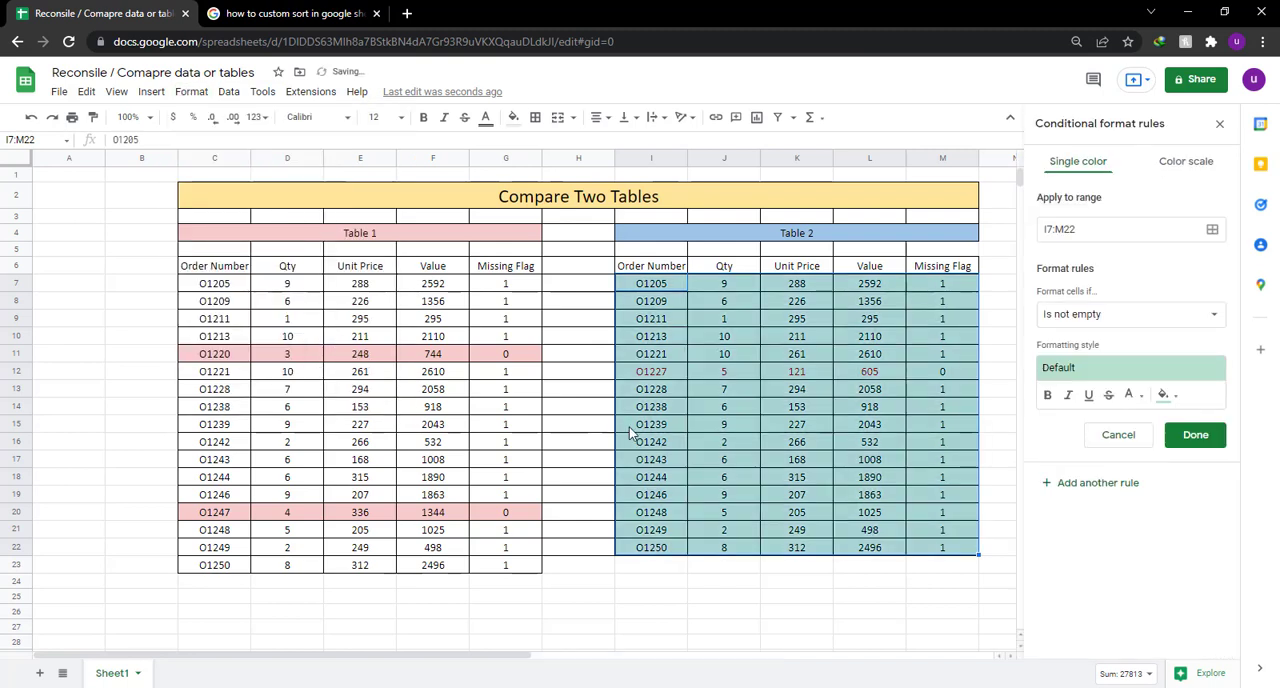
Set the Table 2 rule's condition to "Custom formula is" with the formula =$M6=0.
{"action": "left_click", "coordinate": [1146, 318]}
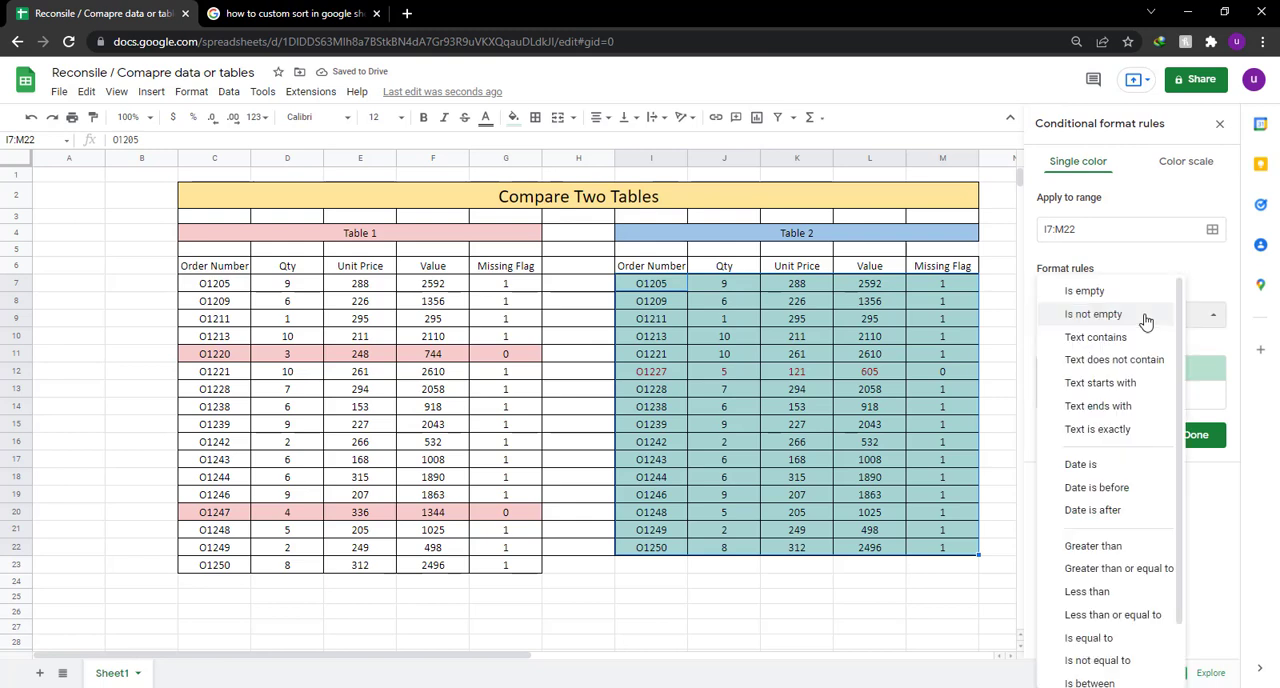
{"action": "scroll", "coordinate": [1157, 500], "scroll_direction": "down", "scroll_amount": 2}
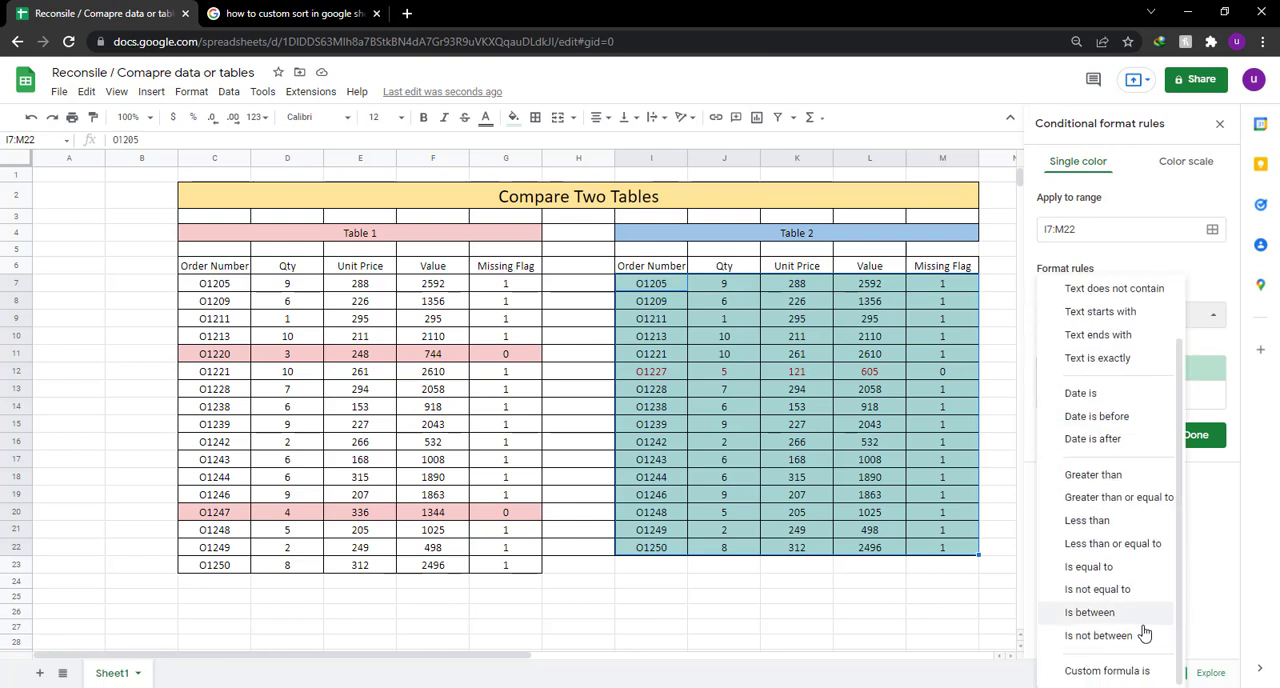
{"action": "left_click", "coordinate": [1119, 672]}
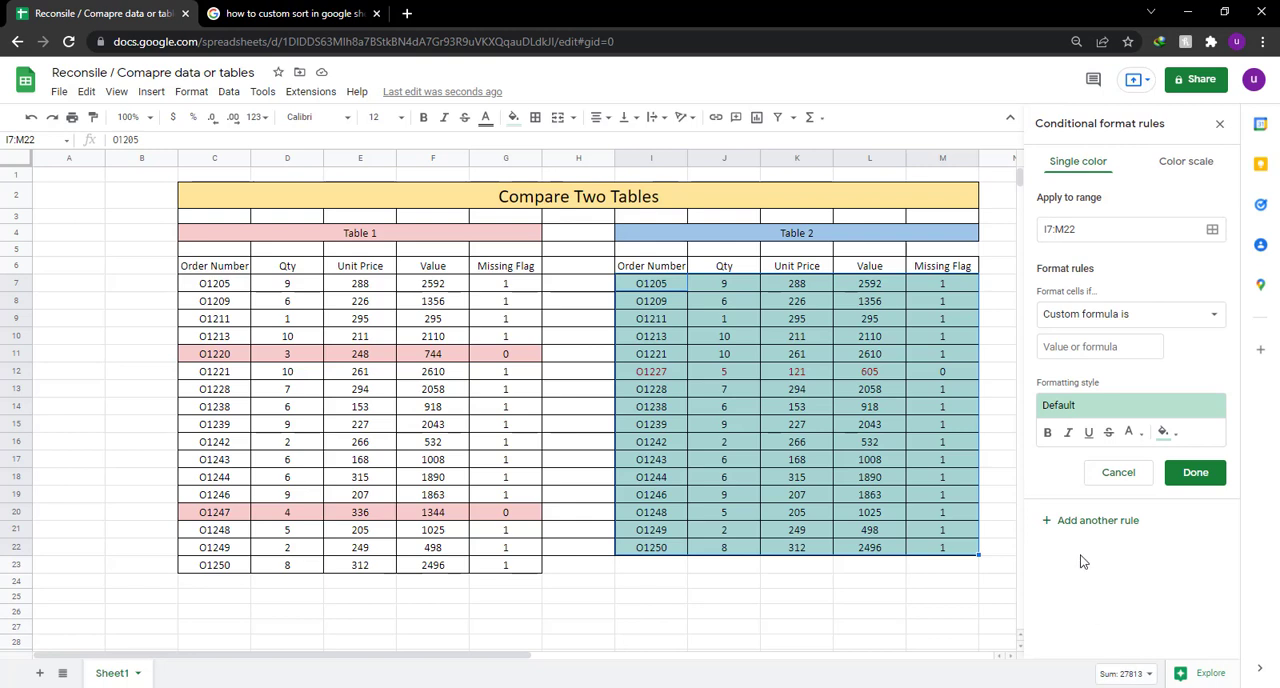
{"action": "left_click", "coordinate": [1105, 350]}
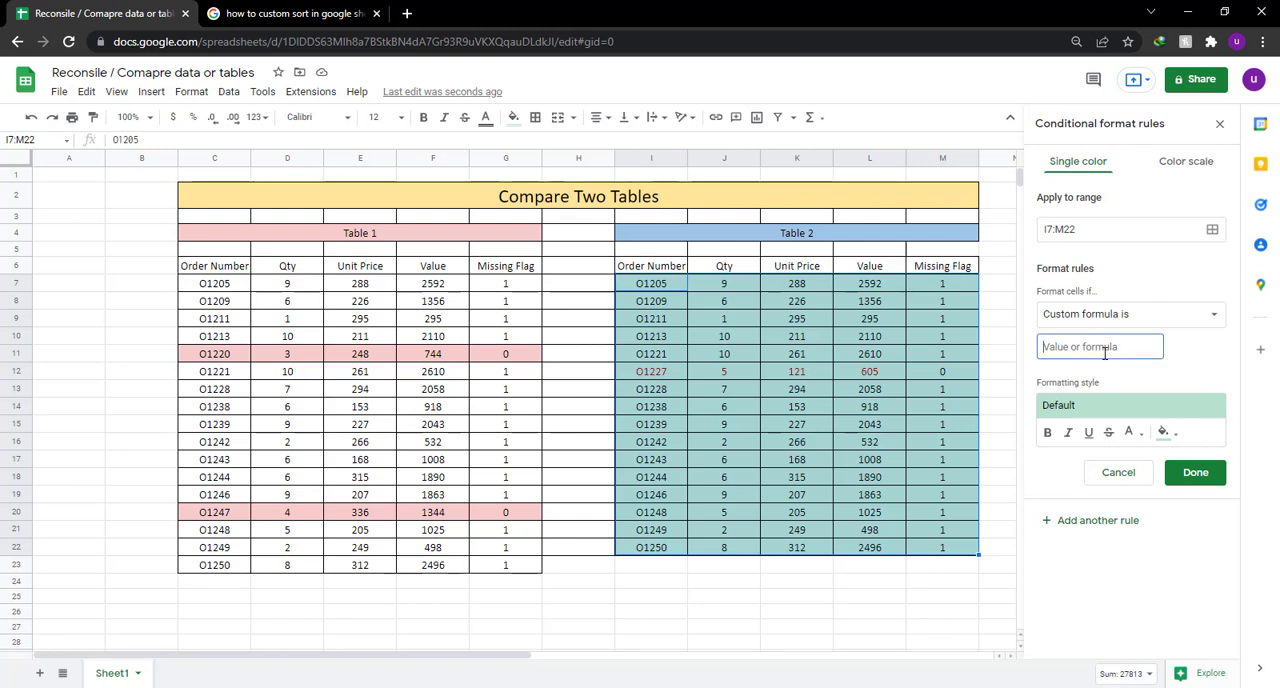
{"action": "type", "text": "="}
{"action": "type", "text": "M6=0"}
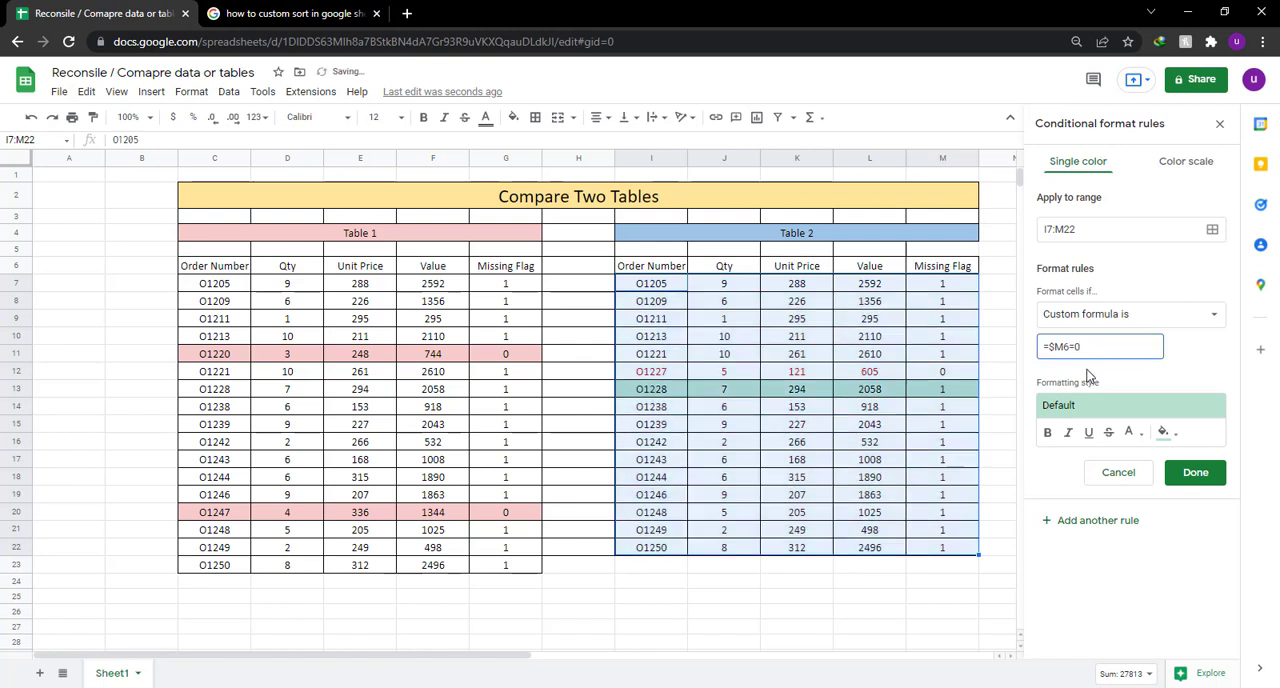
Give the Table 2 custom formula rule a light blue fill color and save it.
{"action": "left_click", "coordinate": [1163, 431]}
{"action": "left_click", "coordinate": [1130, 328]}
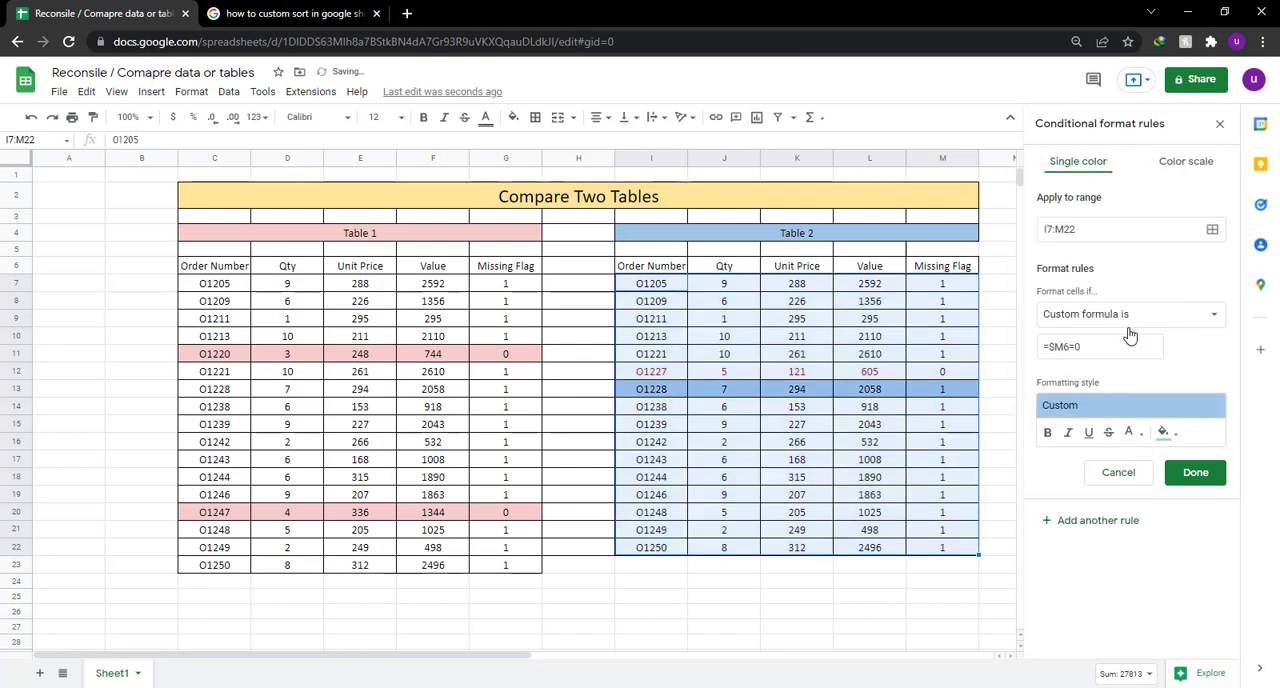
{"action": "left_click", "coordinate": [1195, 474]}
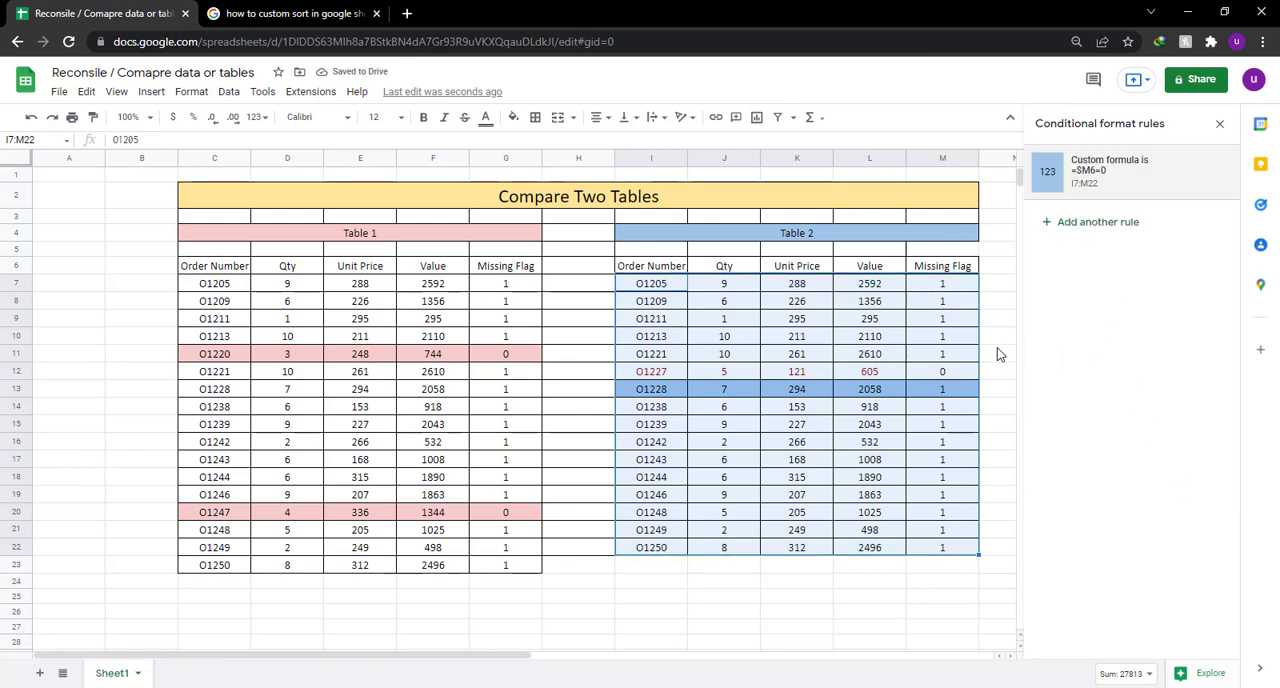
Reopen the Table 2 conditional formatting rule, reselect I7:M22 as its data range, and save the rule.
{"action": "left_click", "coordinate": [997, 353]}
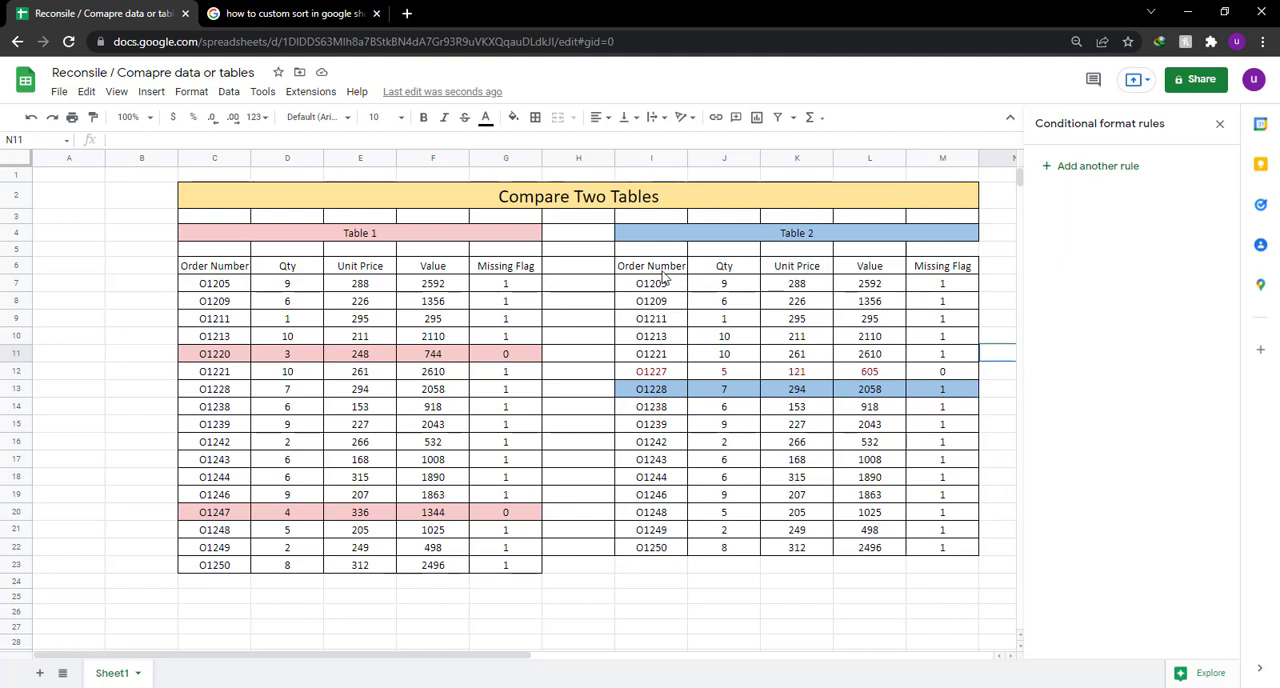
{"action": "left_click_drag", "start_coordinate": [654, 285], "coordinate": [937, 547]}
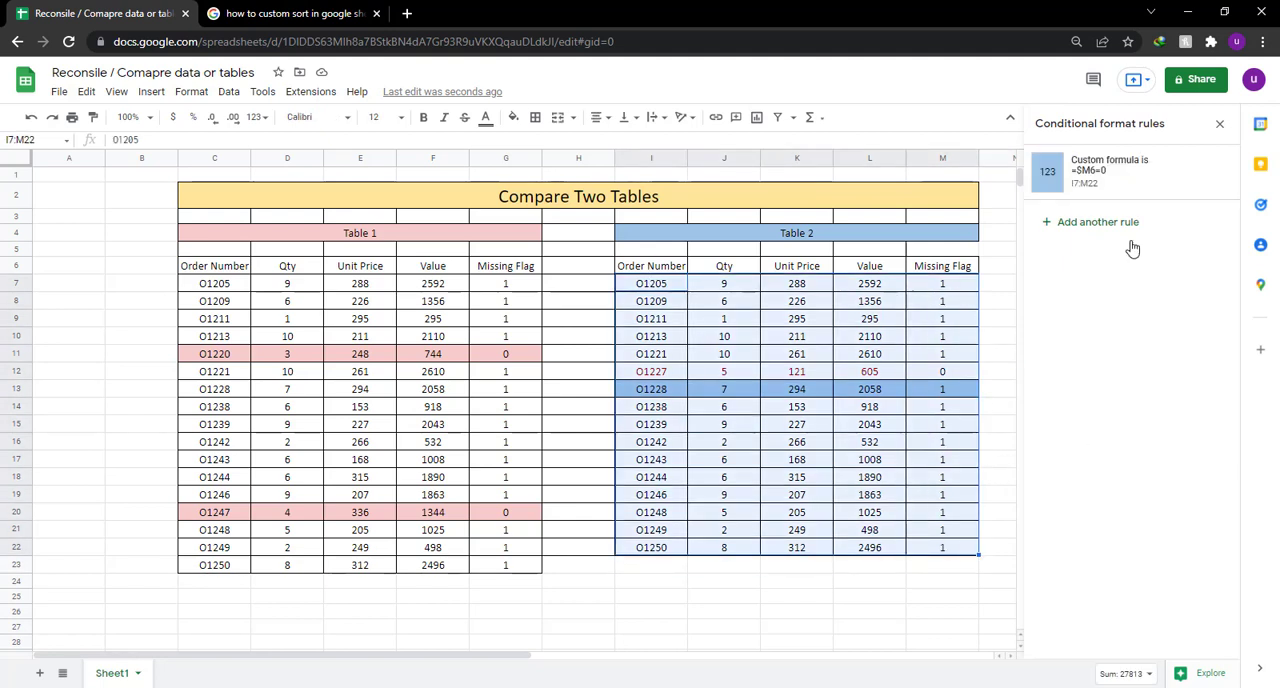
{"action": "left_click", "coordinate": [1128, 168]}
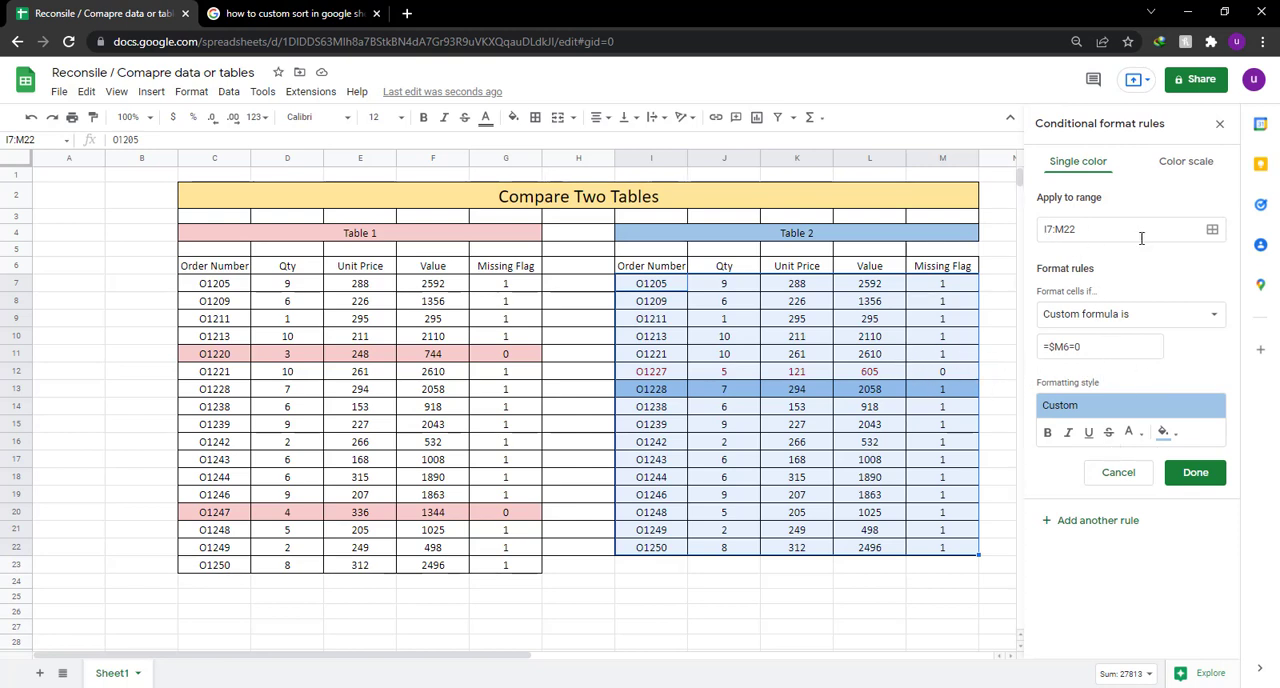
{"action": "left_click", "coordinate": [1212, 229]}
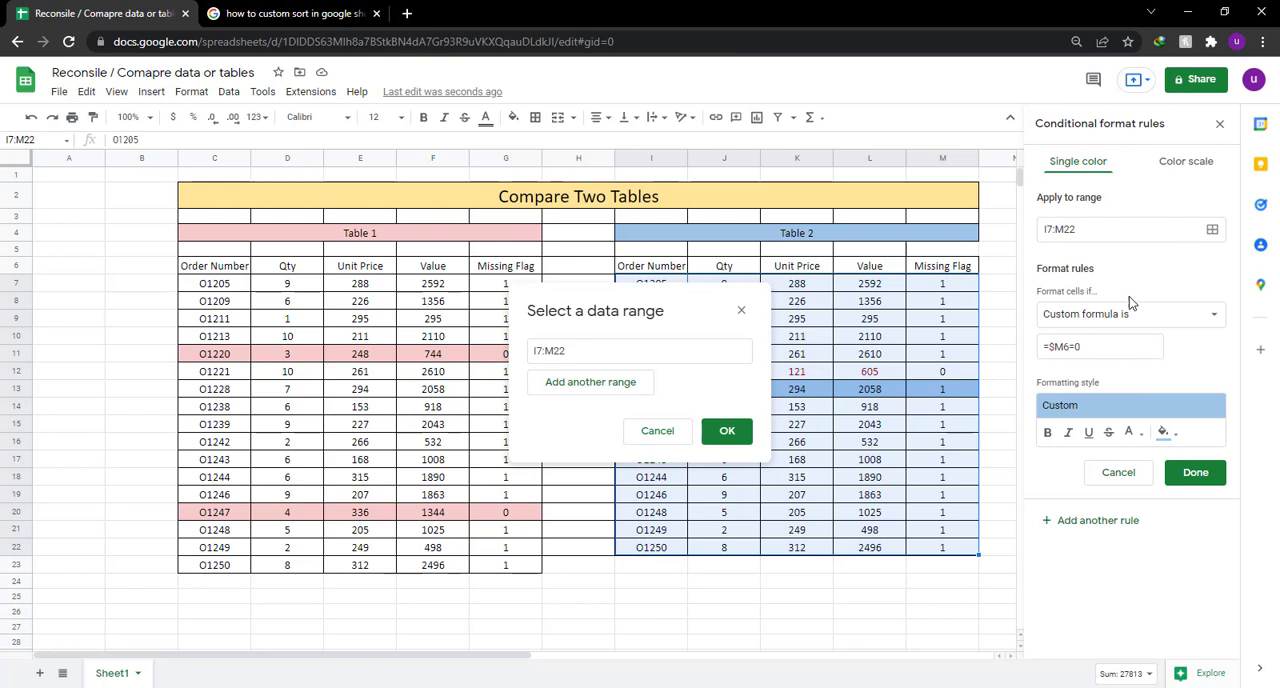
{"action": "left_click", "coordinate": [640, 385]}
{"action": "left_click", "coordinate": [741, 350]}
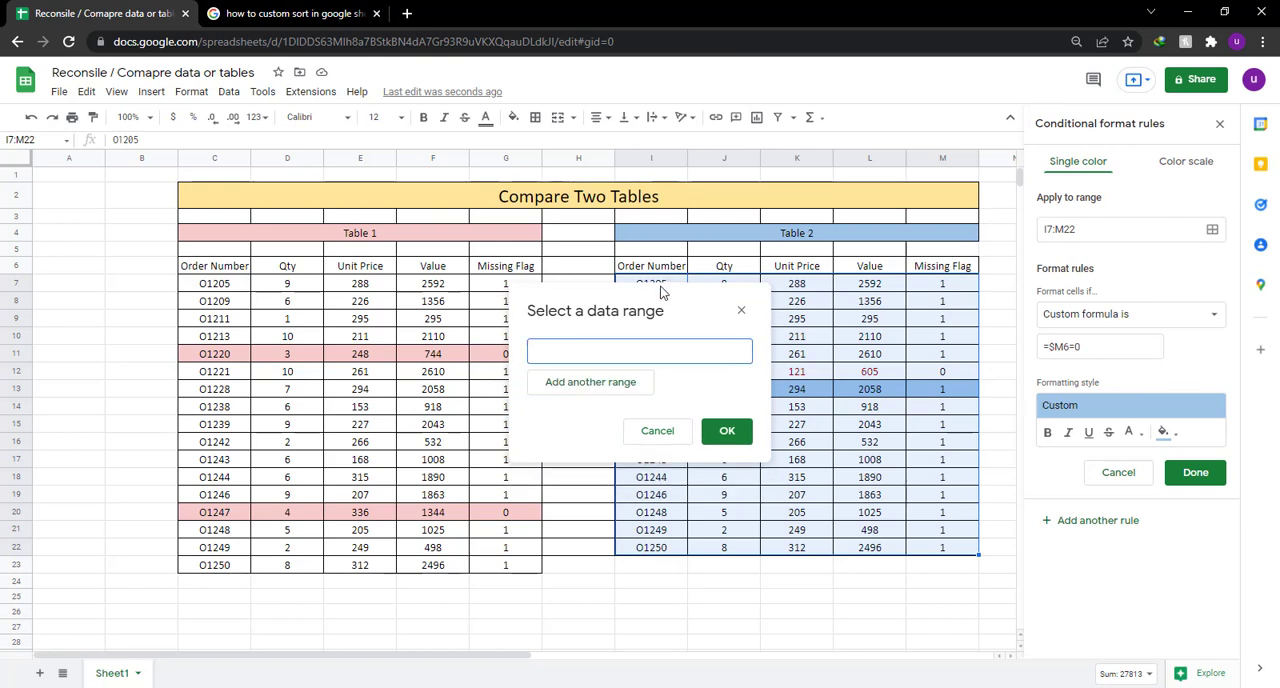
{"action": "left_click_drag", "start_coordinate": [660, 291], "coordinate": [918, 535]}
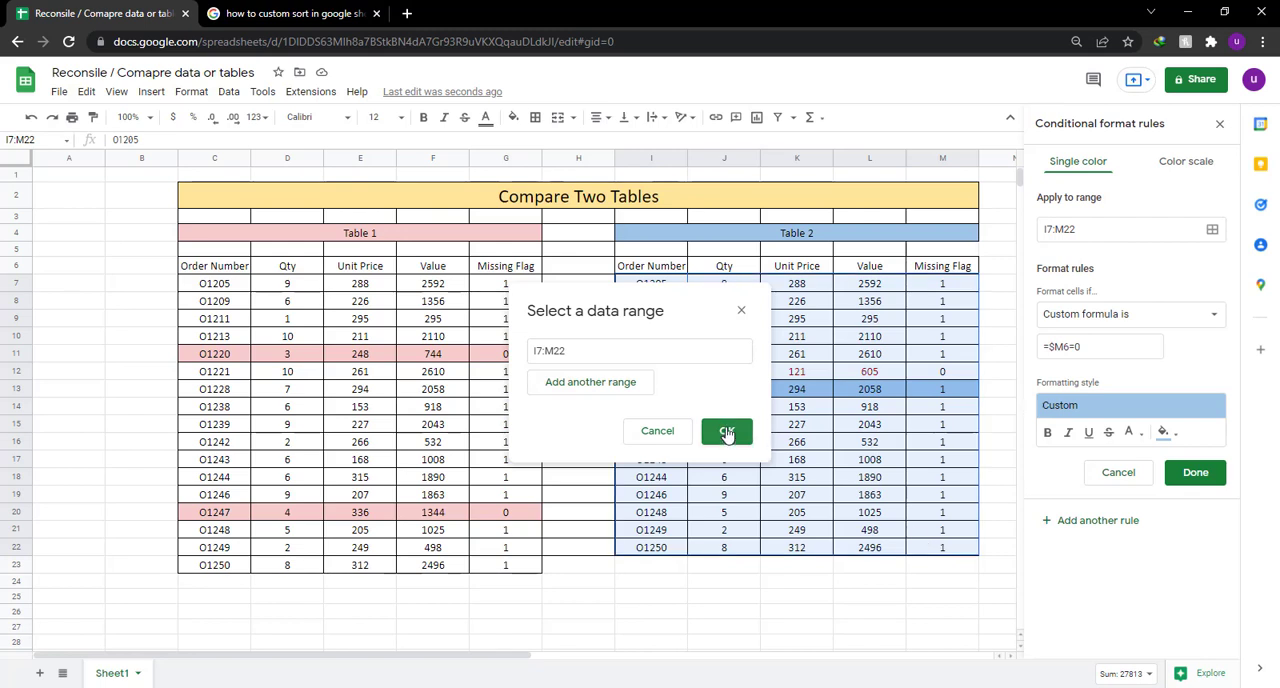
{"action": "left_click", "coordinate": [727, 432]}
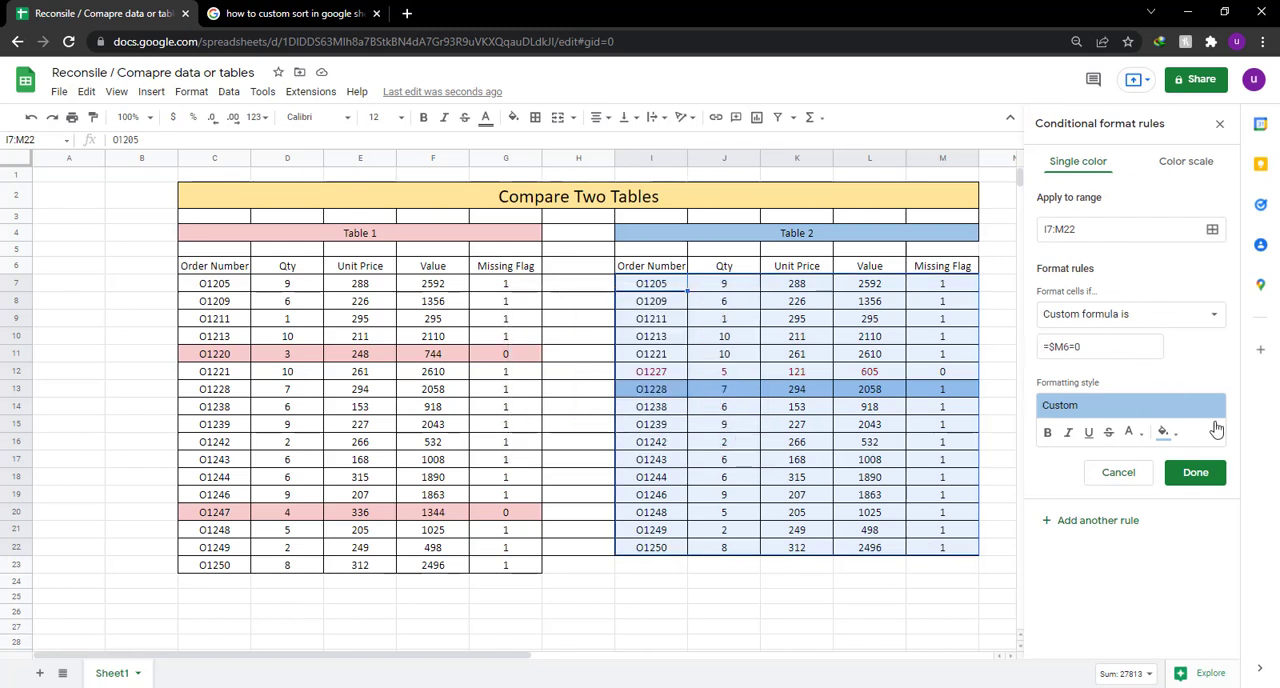
{"action": "left_click", "coordinate": [1196, 473]}
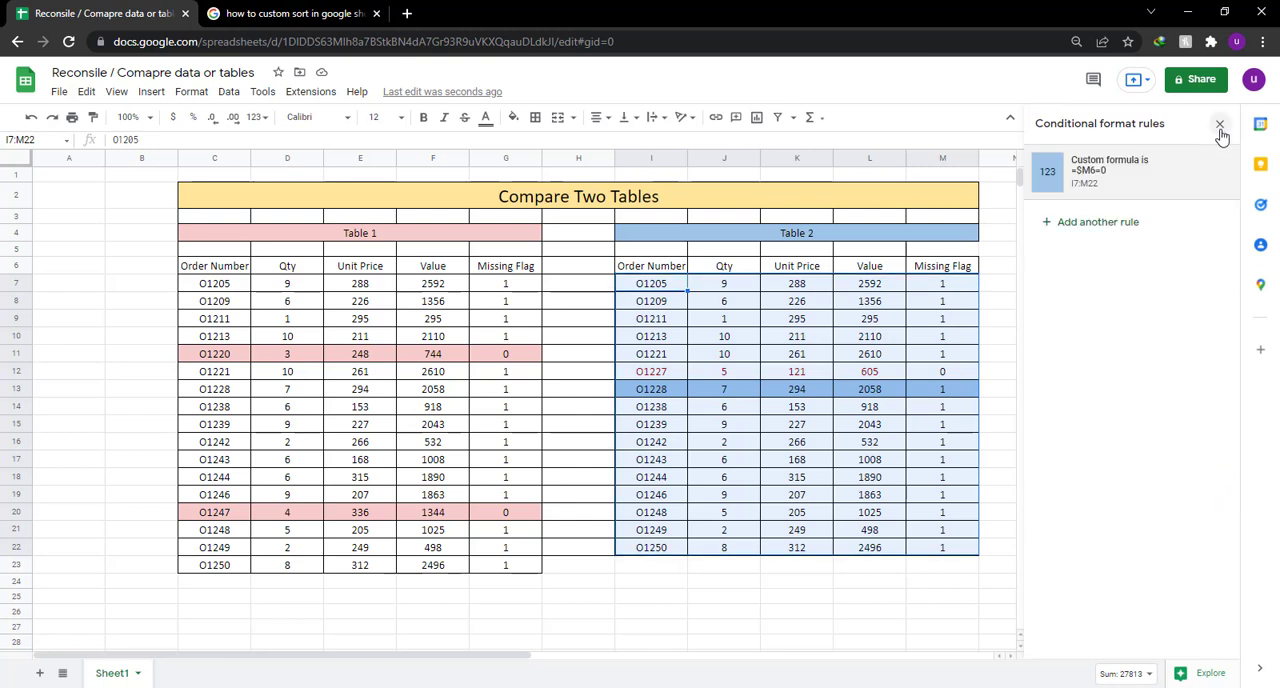
Select Table 2's data range I7:M22 and delete its conditional formatting rule with the formula =$M6=0.
{"action": "left_click", "coordinate": [1008, 282]}
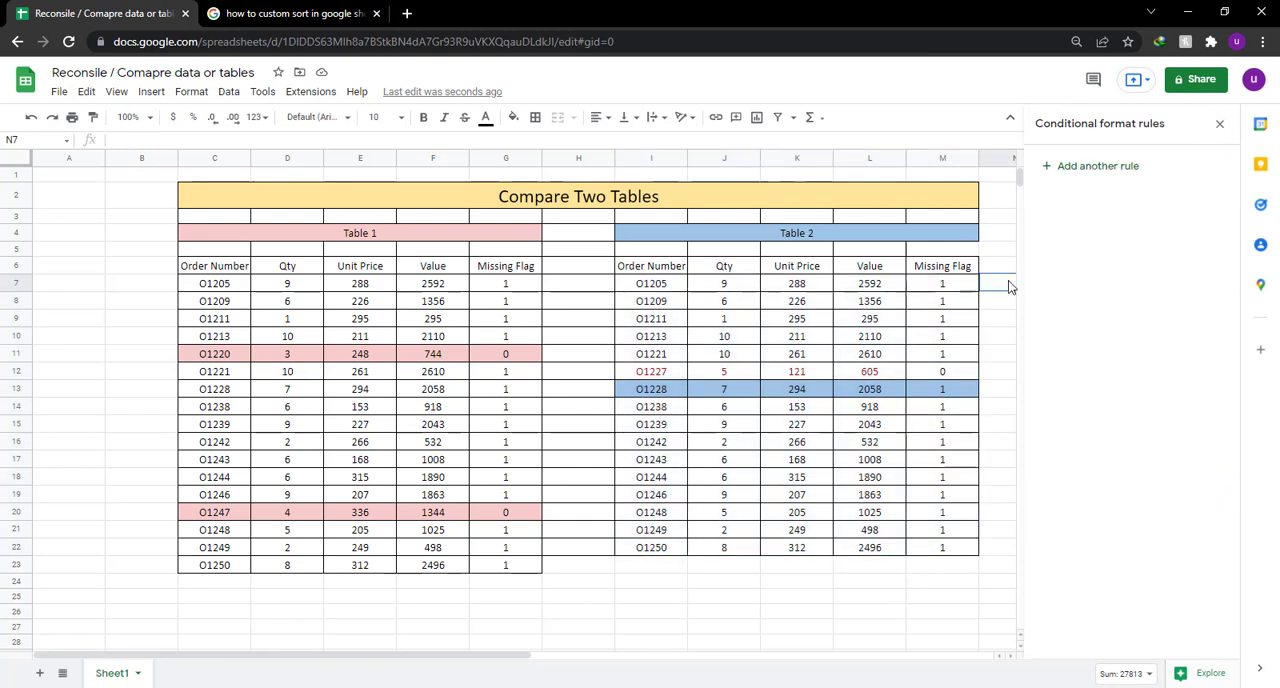
{"action": "left_click", "coordinate": [652, 285]}
{"action": "left_click_drag", "start_coordinate": [835, 355], "coordinate": [960, 551]}
{"action": "left_click", "coordinate": [1212, 176]}
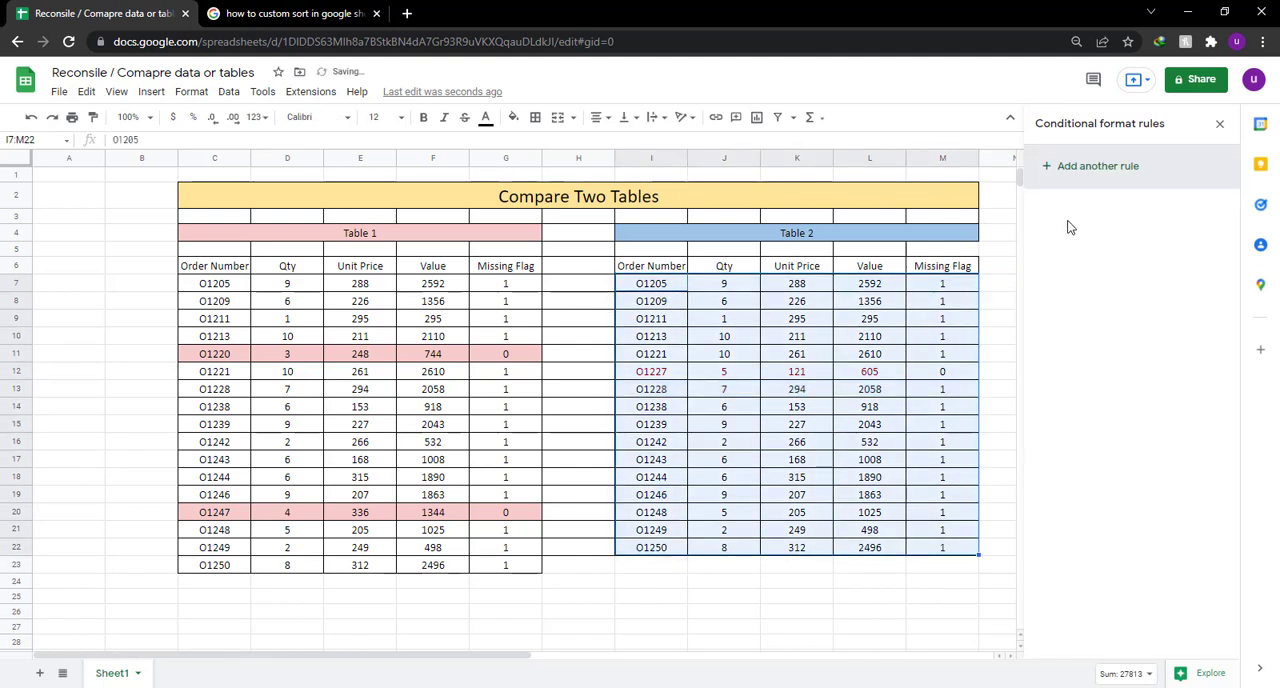
Add a conditional formatting rule for I7:M22 with the condition "Custom formula is" and the formula =$M7=0.
{"action": "left_click", "coordinate": [1108, 176]}
{"action": "left_click", "coordinate": [1104, 318]}
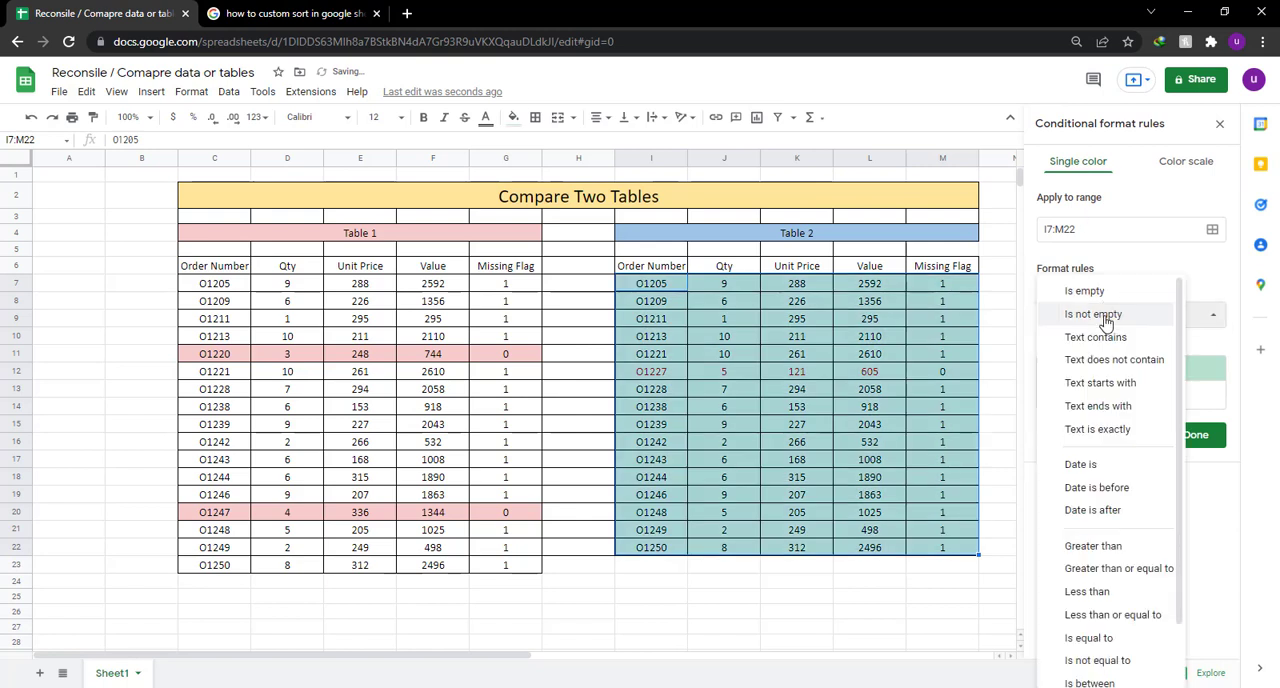
{"action": "scroll", "coordinate": [1110, 600], "scroll_direction": "down", "scroll_amount": 2}
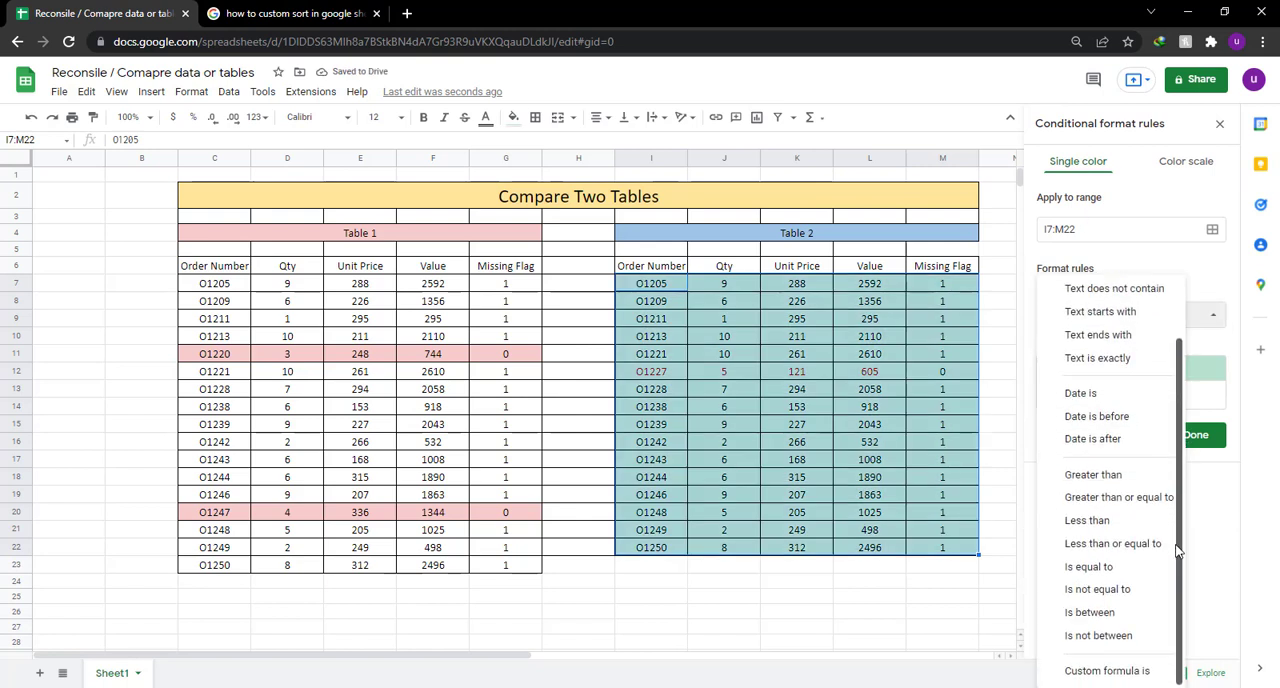
{"action": "left_click", "coordinate": [1100, 669]}
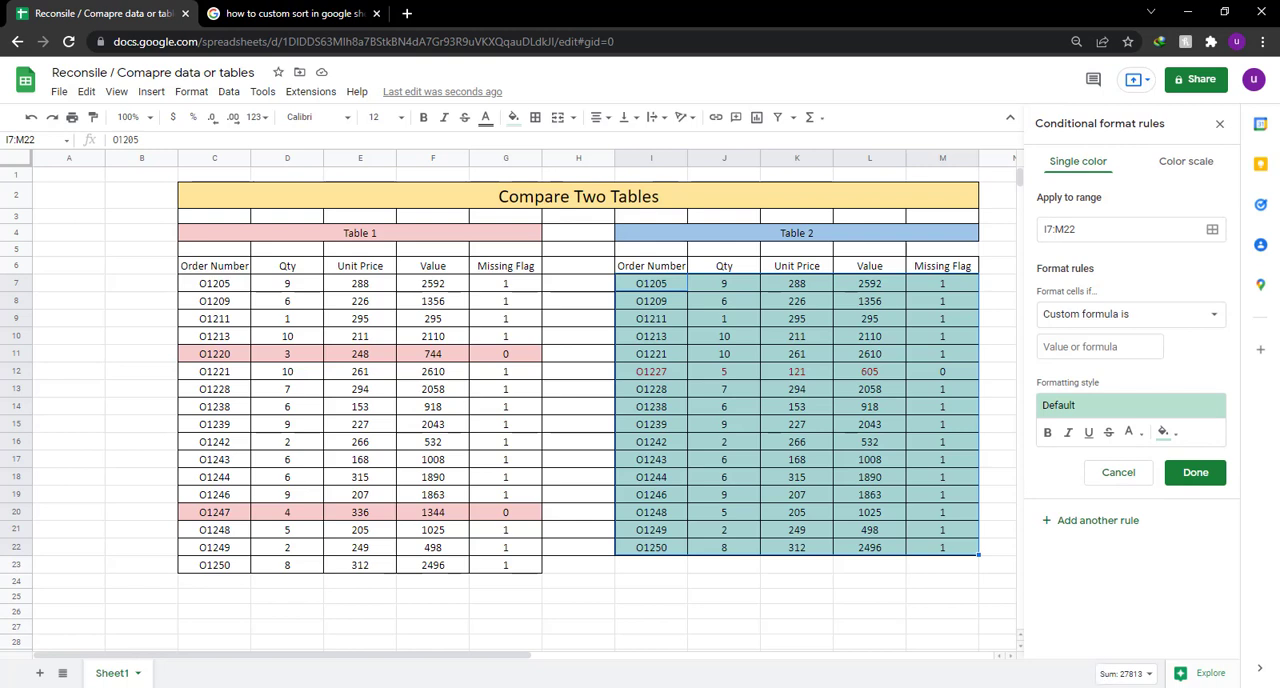
{"action": "left_click", "coordinate": [1082, 348]}
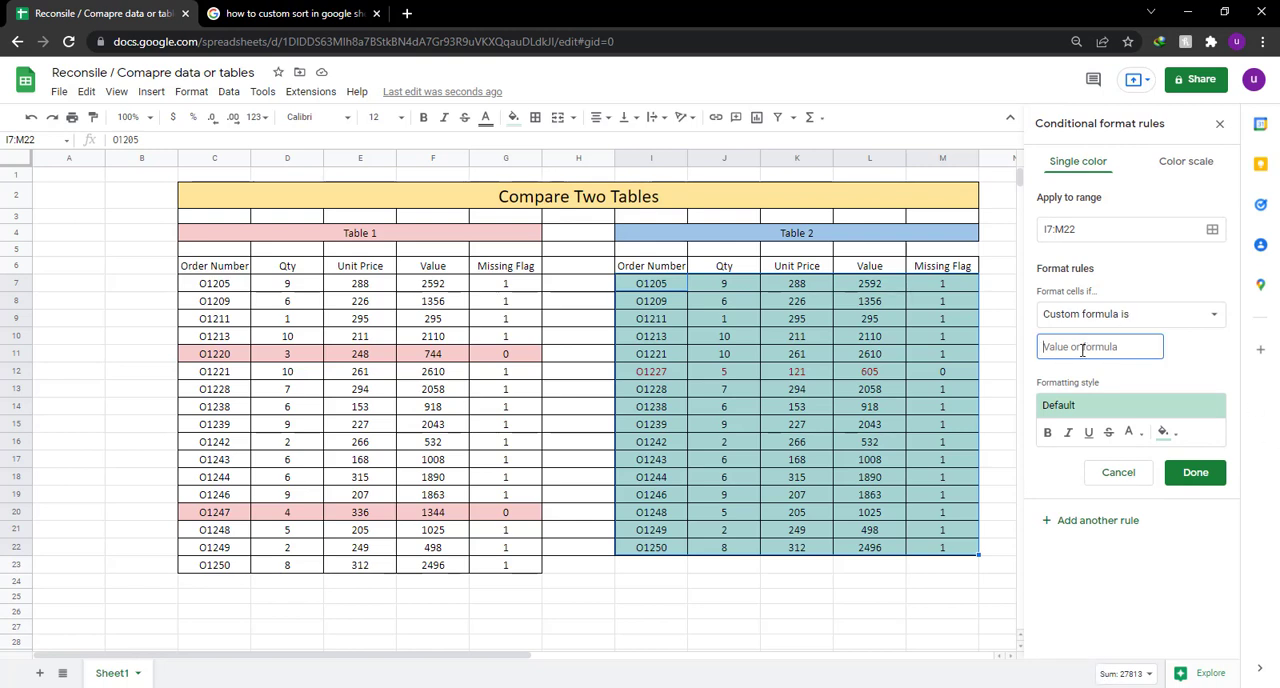
{"action": "type", "text": "="}
{"action": "left_click", "coordinate": [948, 291], "text": "shift"}
{"action": "left_click", "coordinate": [943, 287]}
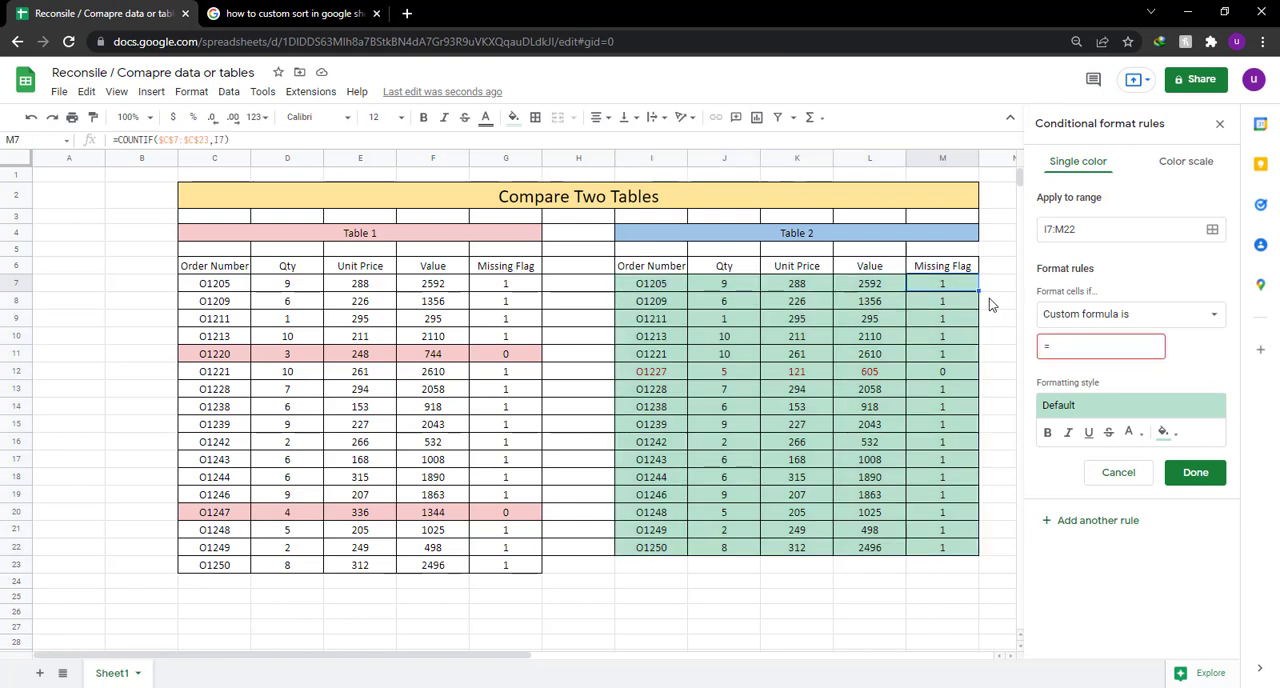
{"action": "left_click", "coordinate": [1076, 350]}
{"action": "type", "text": "=0"}
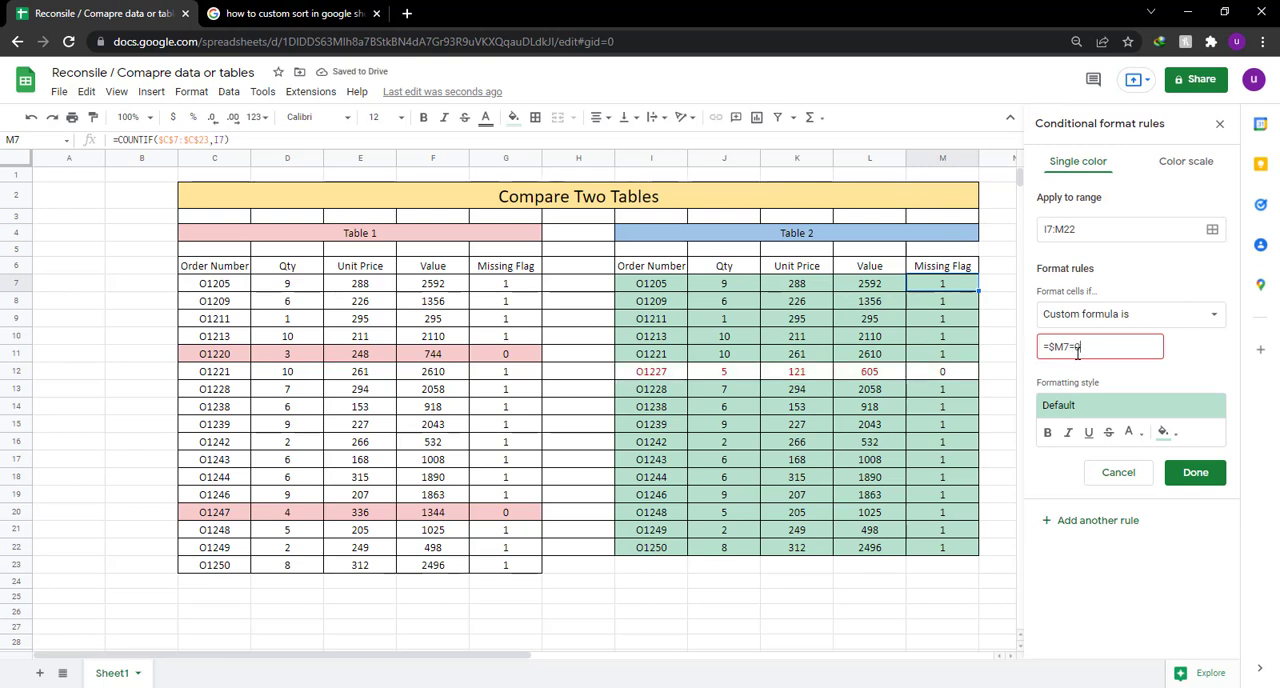
Give the =$M7=0 rule a light blue fill color, save it, and close the conditional formatting settings.
{"action": "left_click", "coordinate": [1163, 436]}
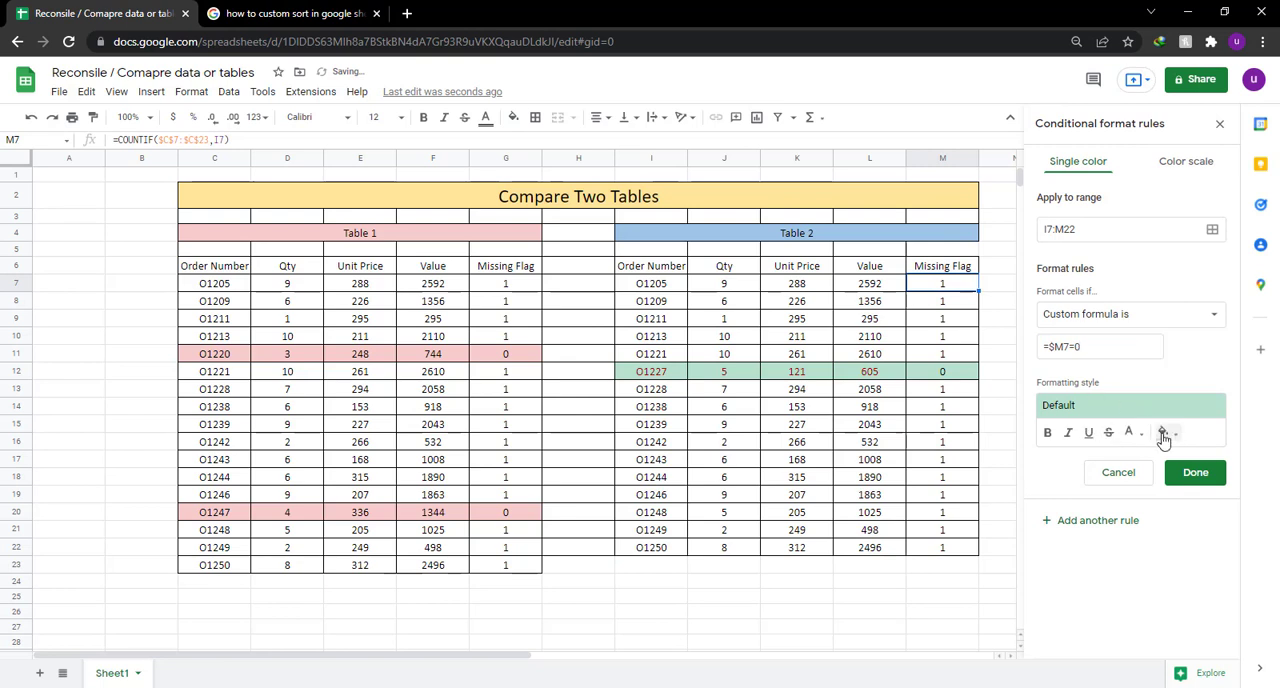
{"action": "left_click", "coordinate": [1165, 445]}
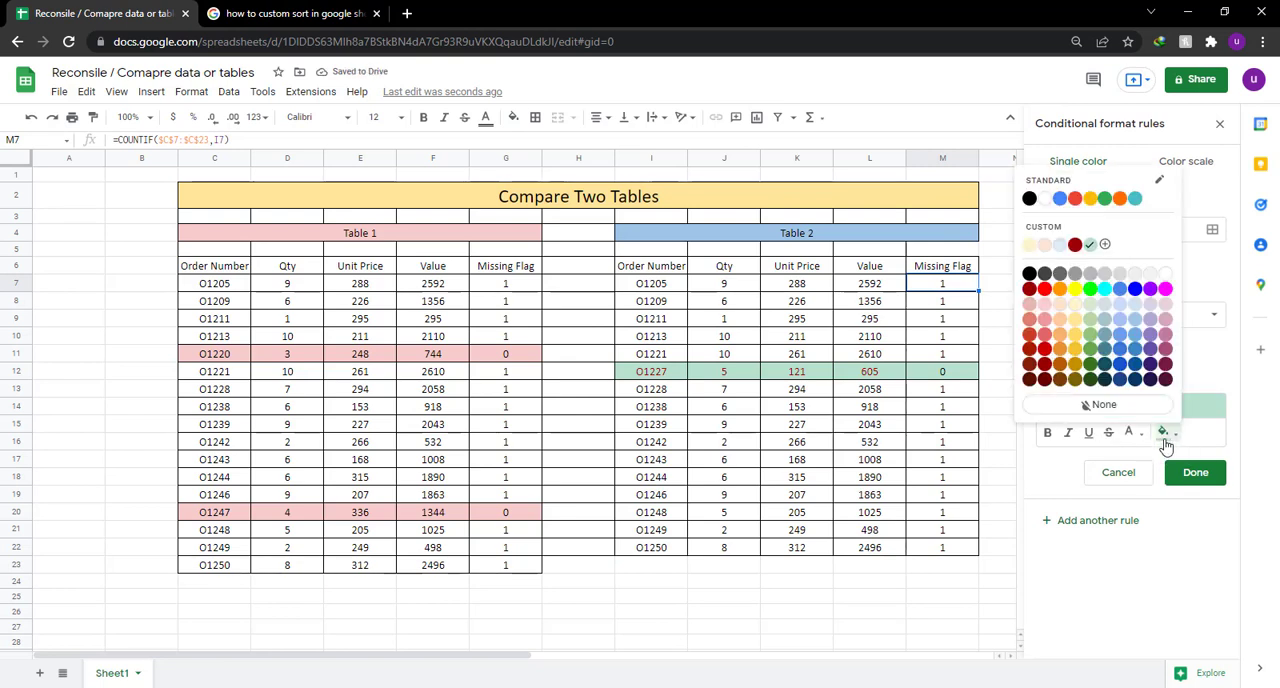
{"action": "left_click", "coordinate": [1133, 322]}
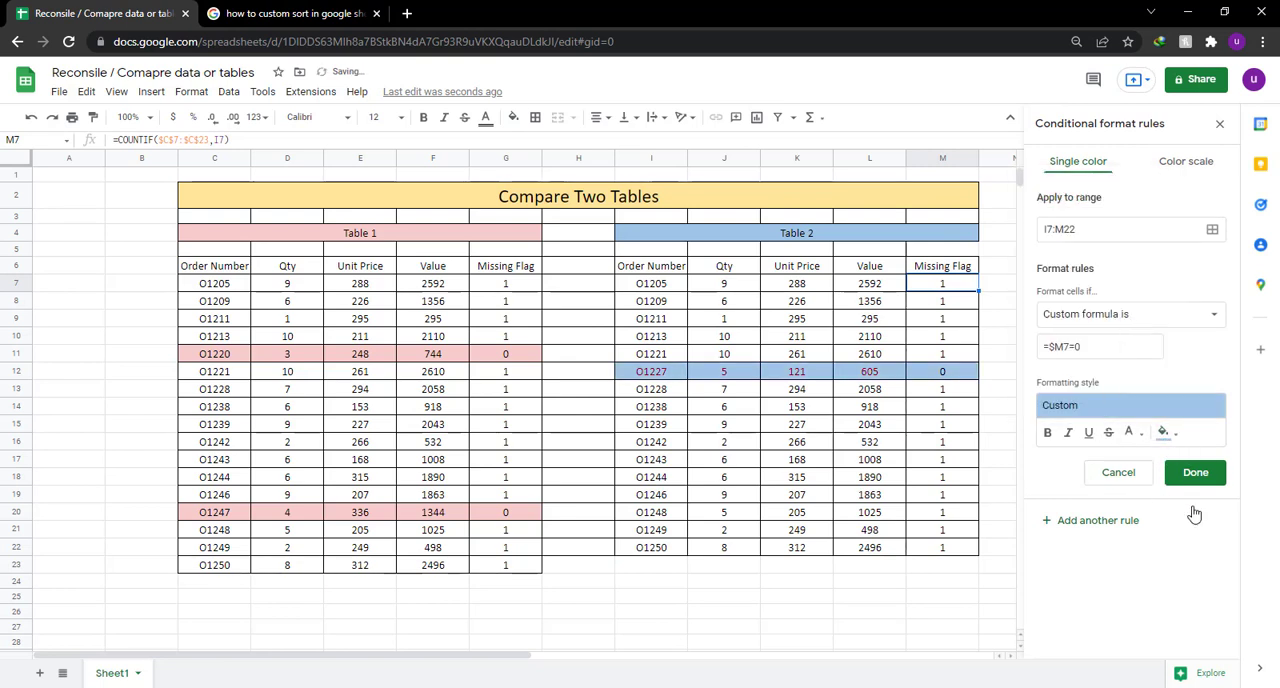
{"action": "left_click", "coordinate": [1195, 472]}
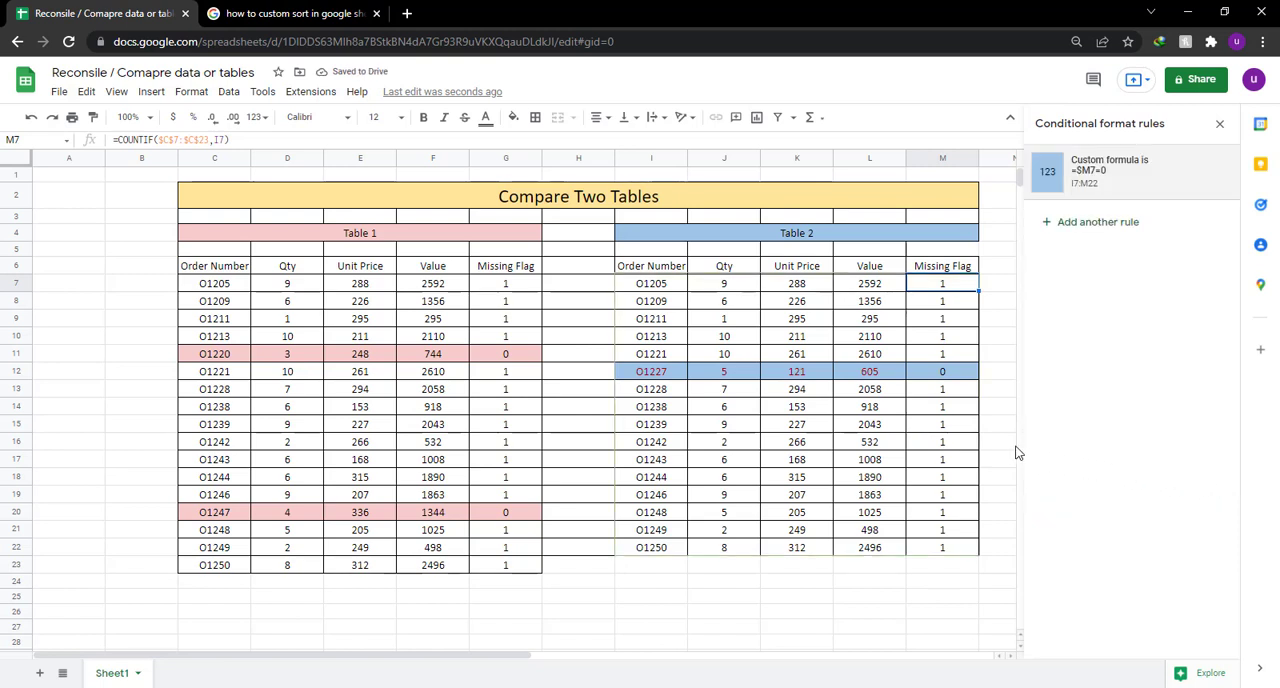
{"action": "left_click", "coordinate": [1002, 445]}
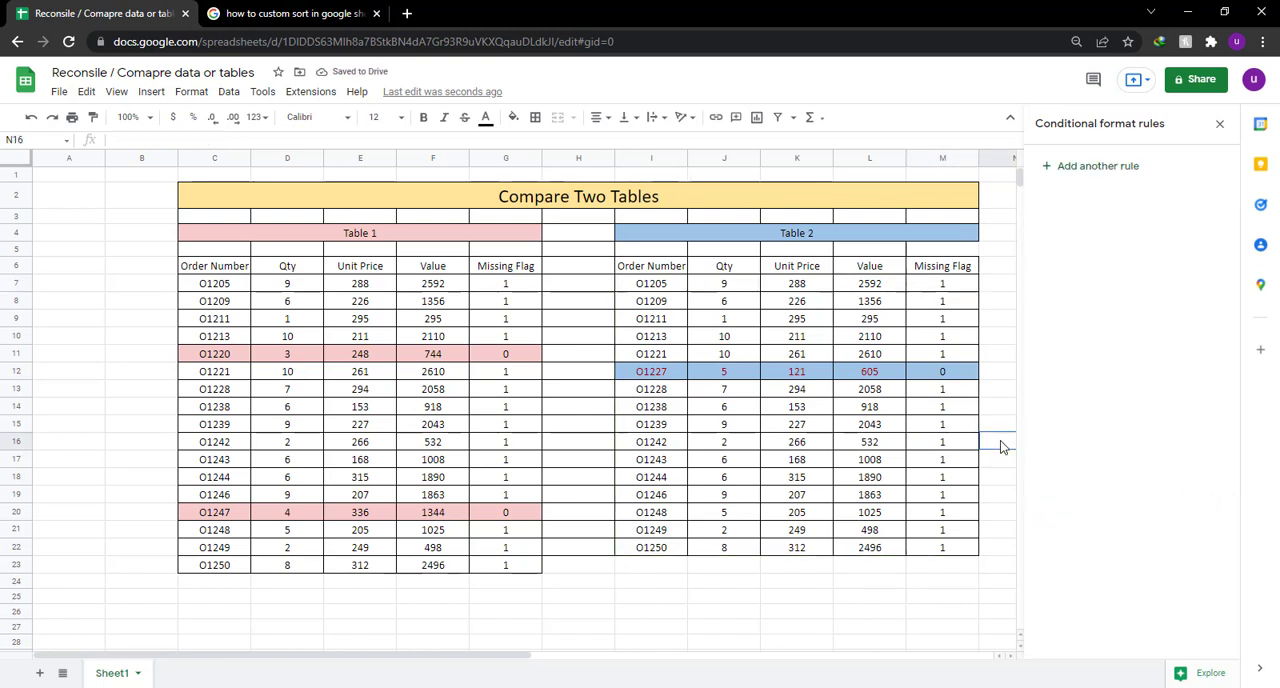
{"action": "left_click", "coordinate": [940, 376]}
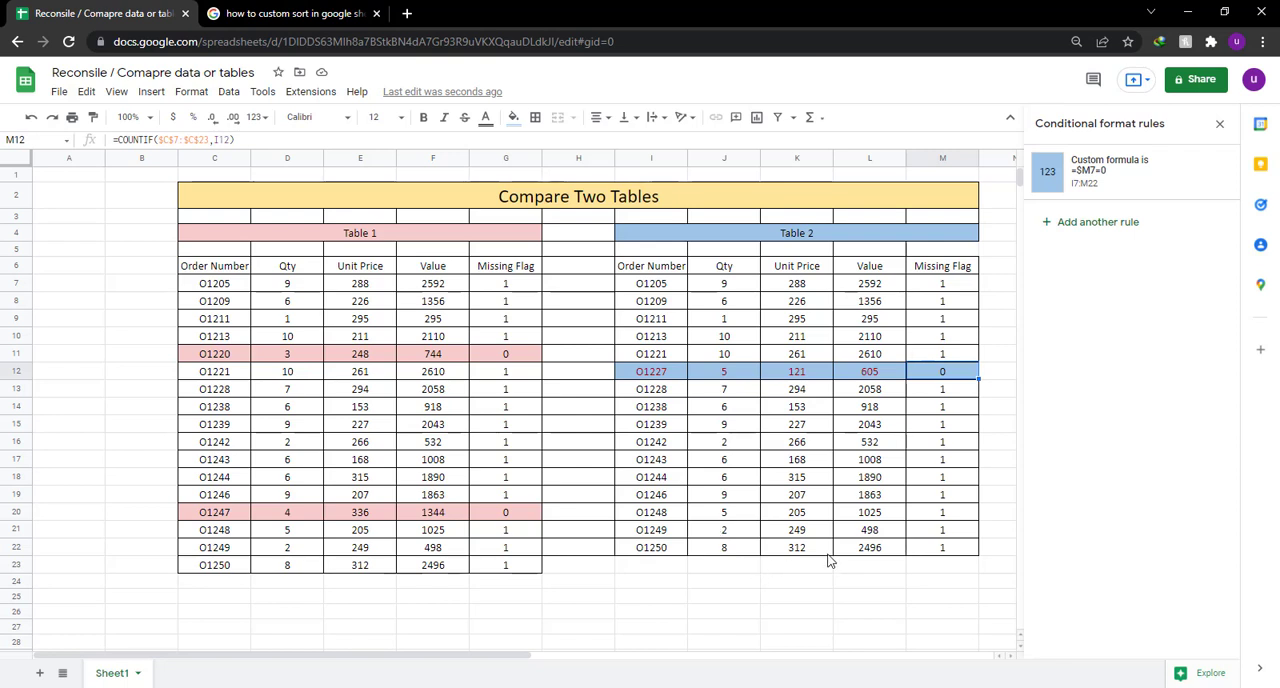
{"action": "left_click", "coordinate": [1219, 123]}
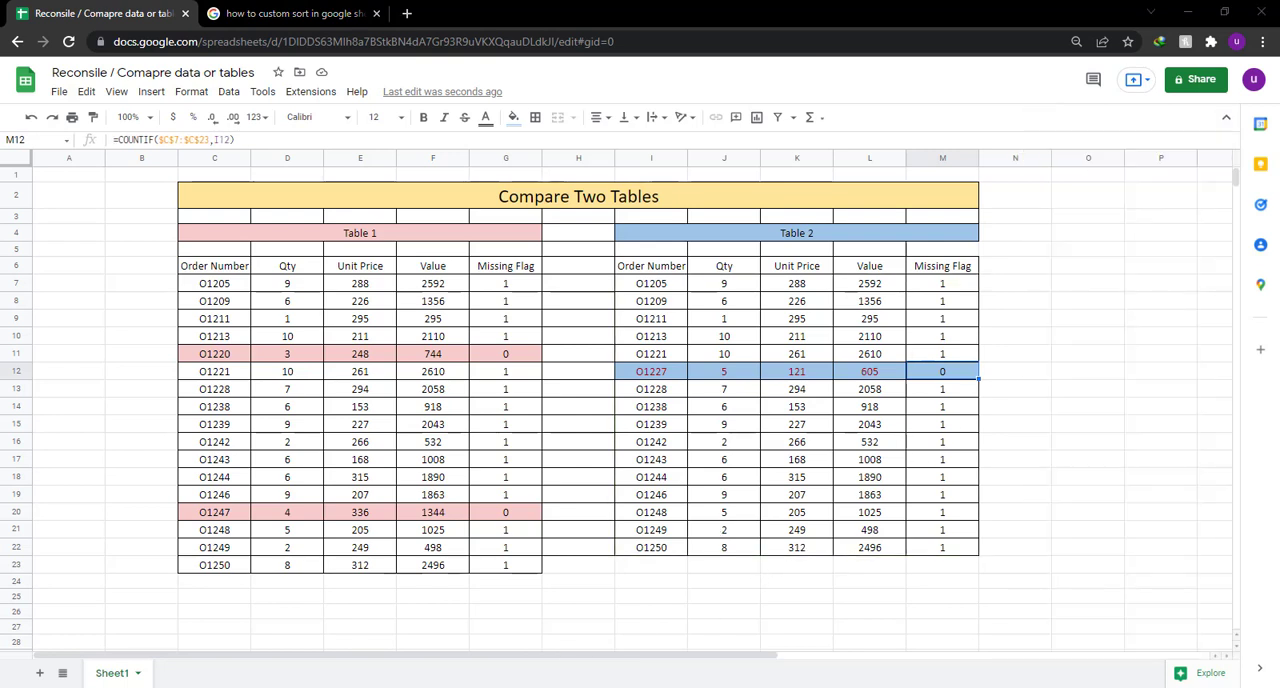
Switch to Notepad and write "see it worked again" in the empty note.
{"action": "left_click", "coordinate": [600, 687]}
{"action": "type", "text": "see "}
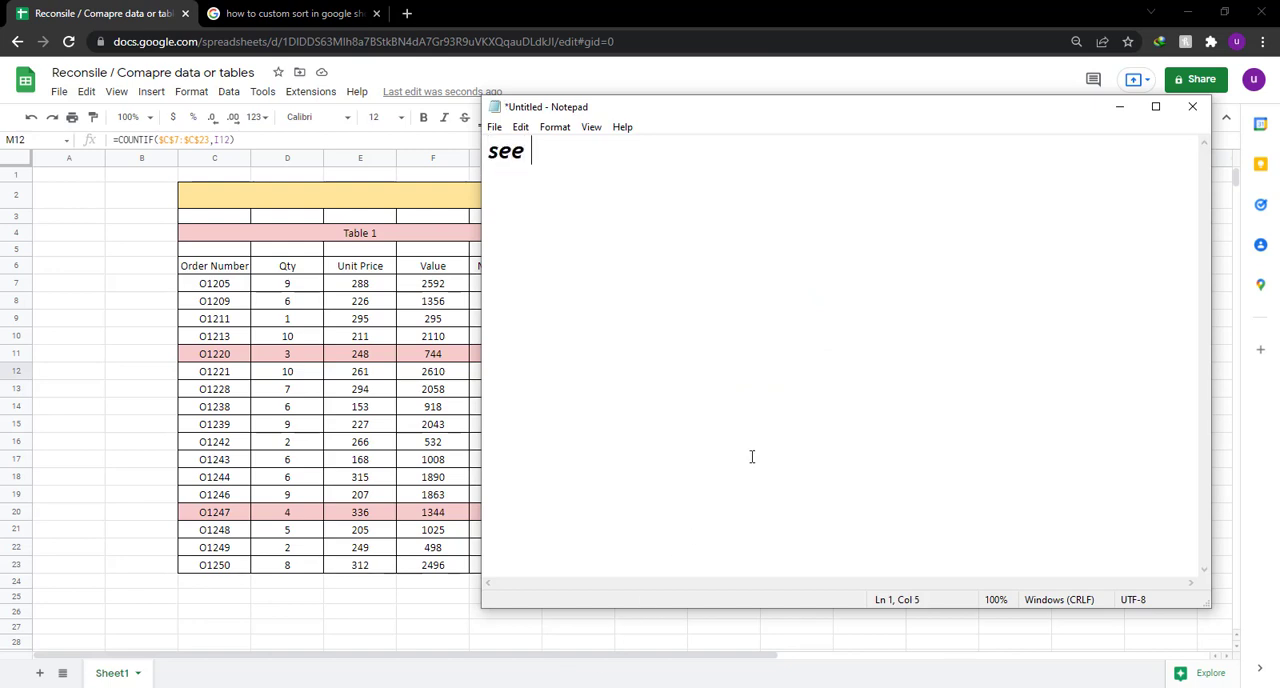
{"action": "type", "text": "it worked aga"}
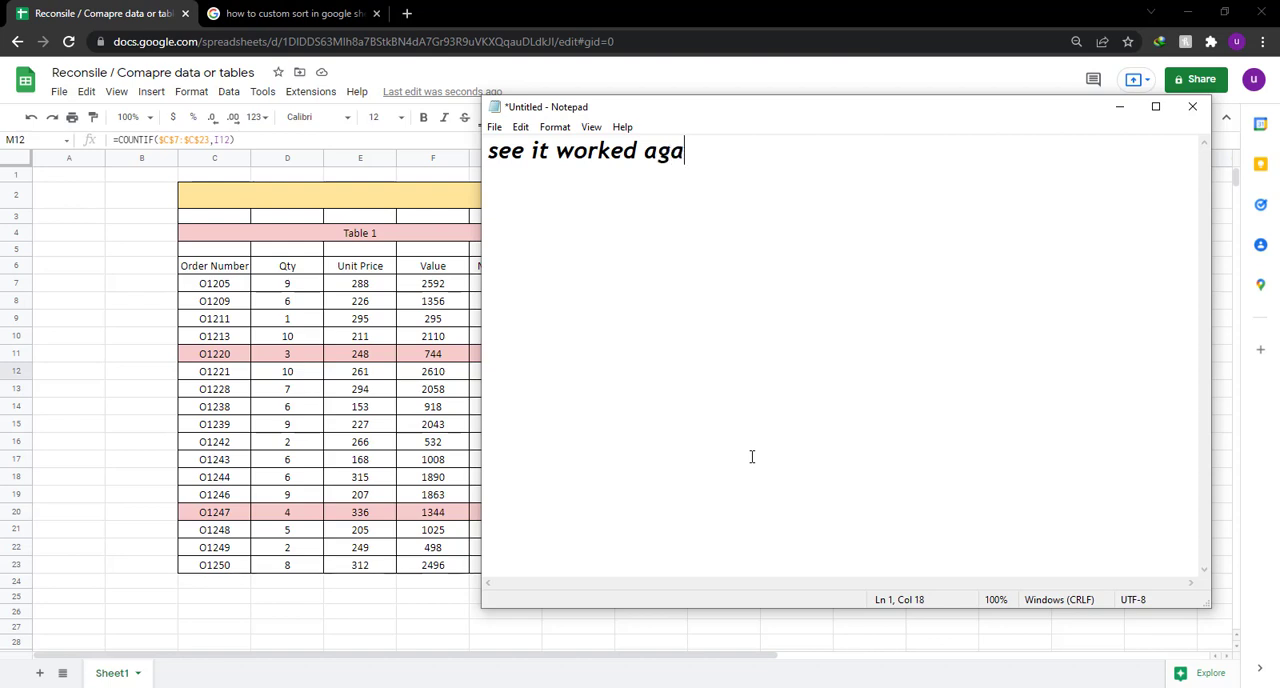
{"action": "type", "text": "in"}
Replace the Notepad text with "thats the video for today..".
{"action": "key", "text": "ctrl+a"}
{"action": "key", "text": "BackSpace"}
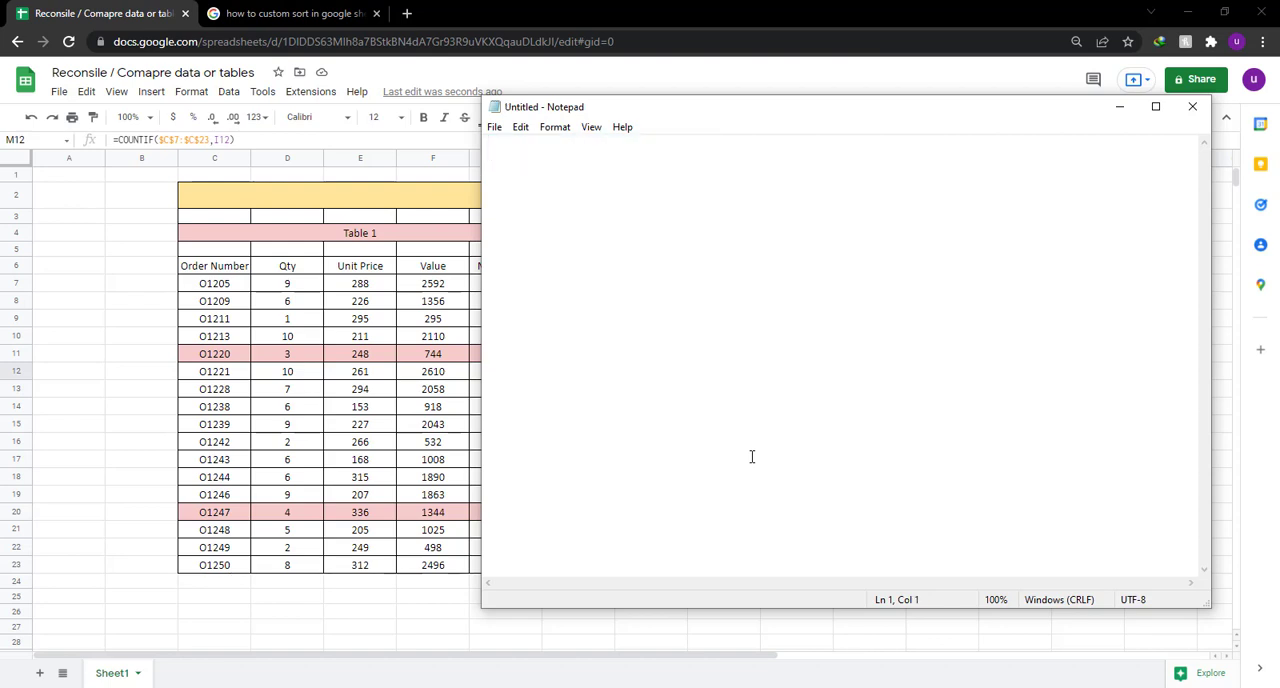
{"action": "type", "text": "thats the "}
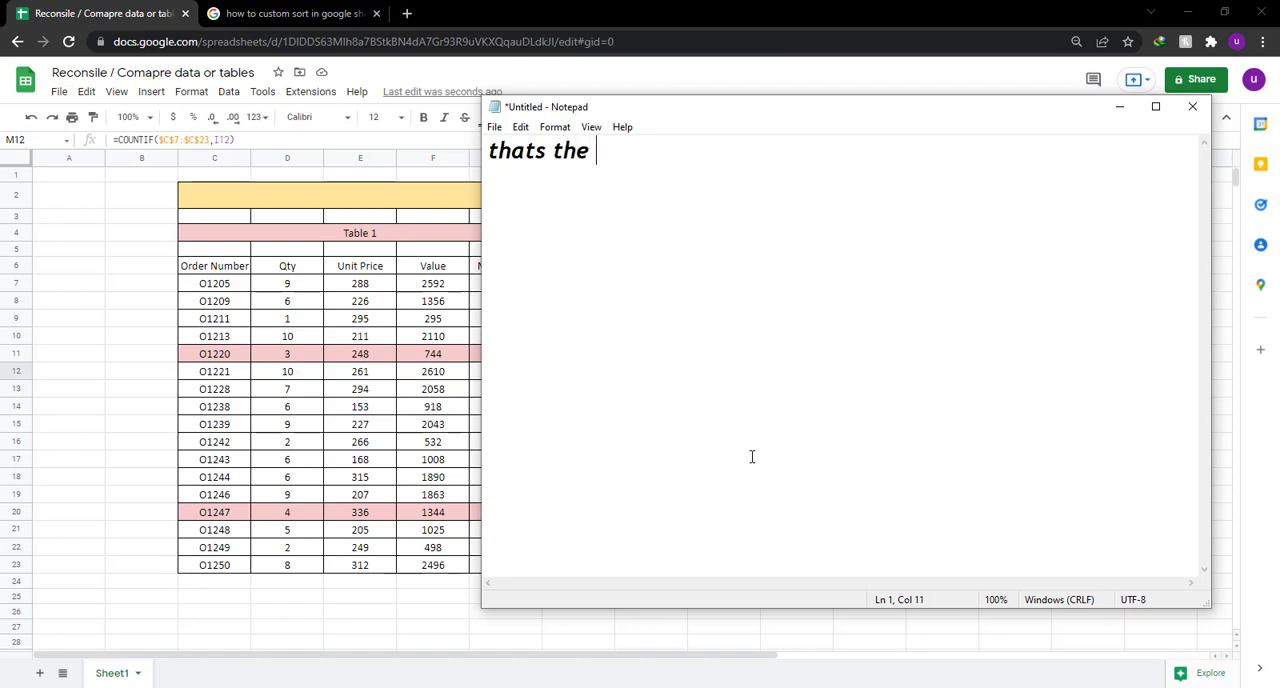
{"action": "type", "text": "video for"}
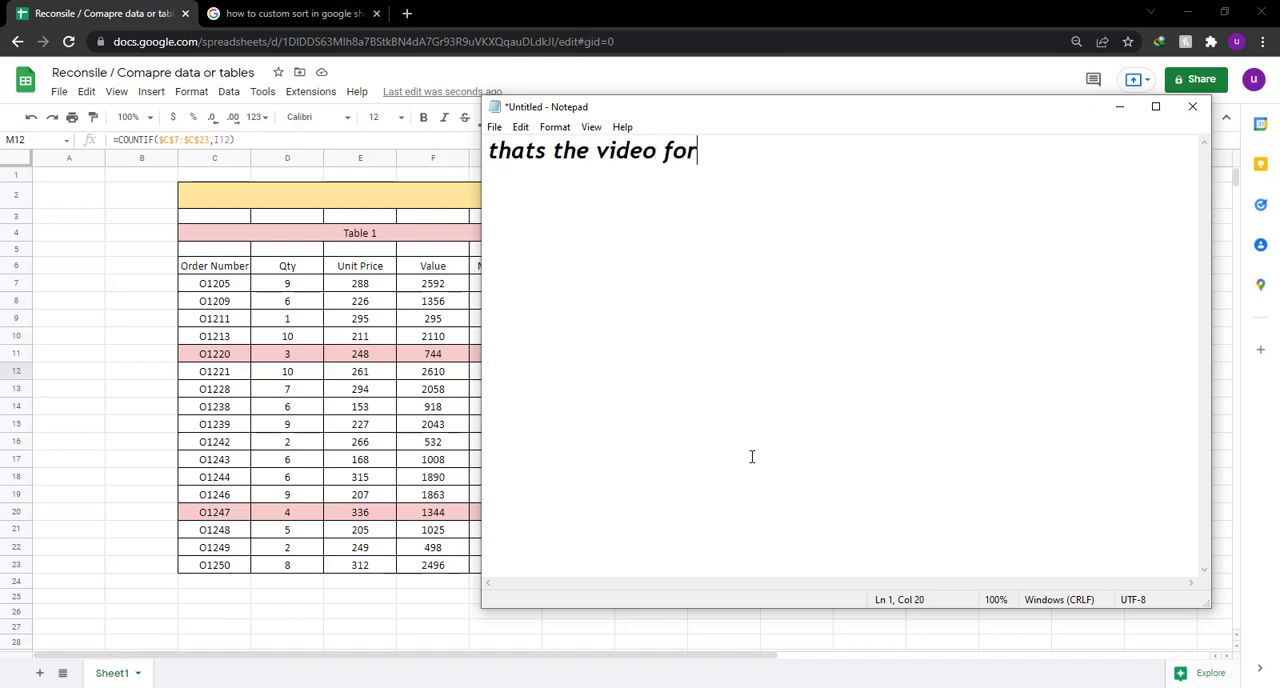
{"action": "type", "text": " today.."}
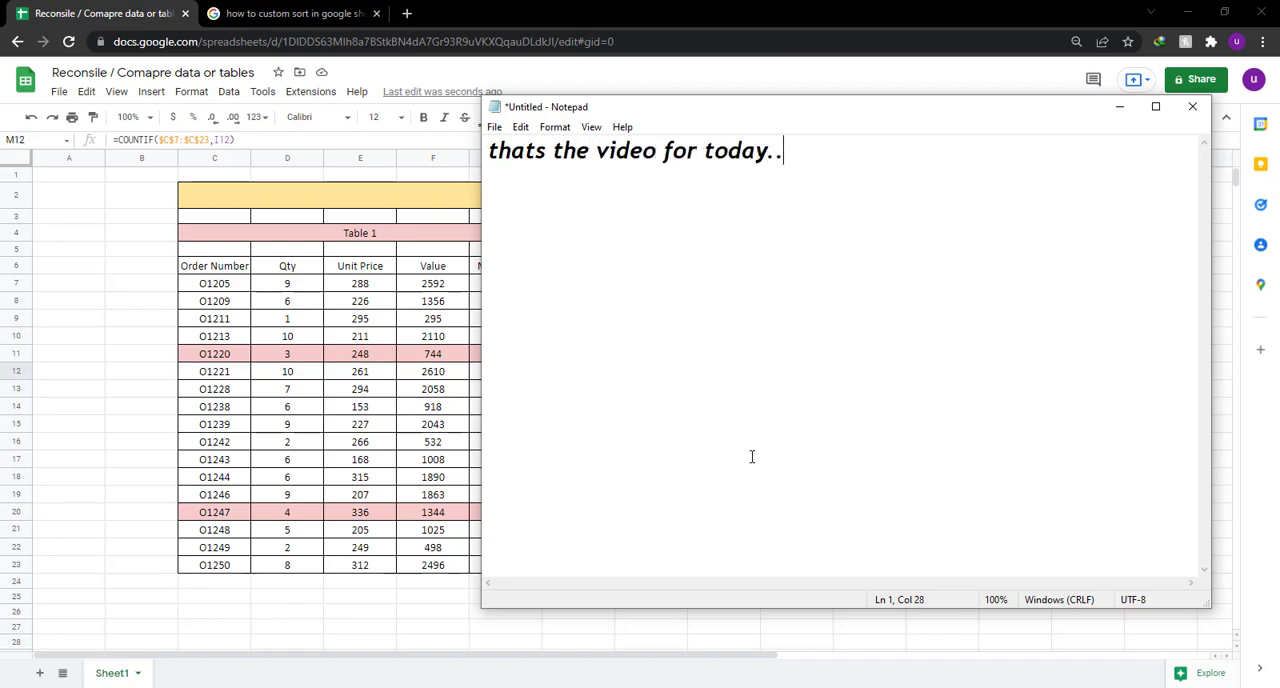
Replace the Notepad text with "if you like the video kindly press that like button".
{"action": "key", "text": "ctrl+a"}
{"action": "key", "text": "BackSpace"}
{"action": "type", "text": "if you"}
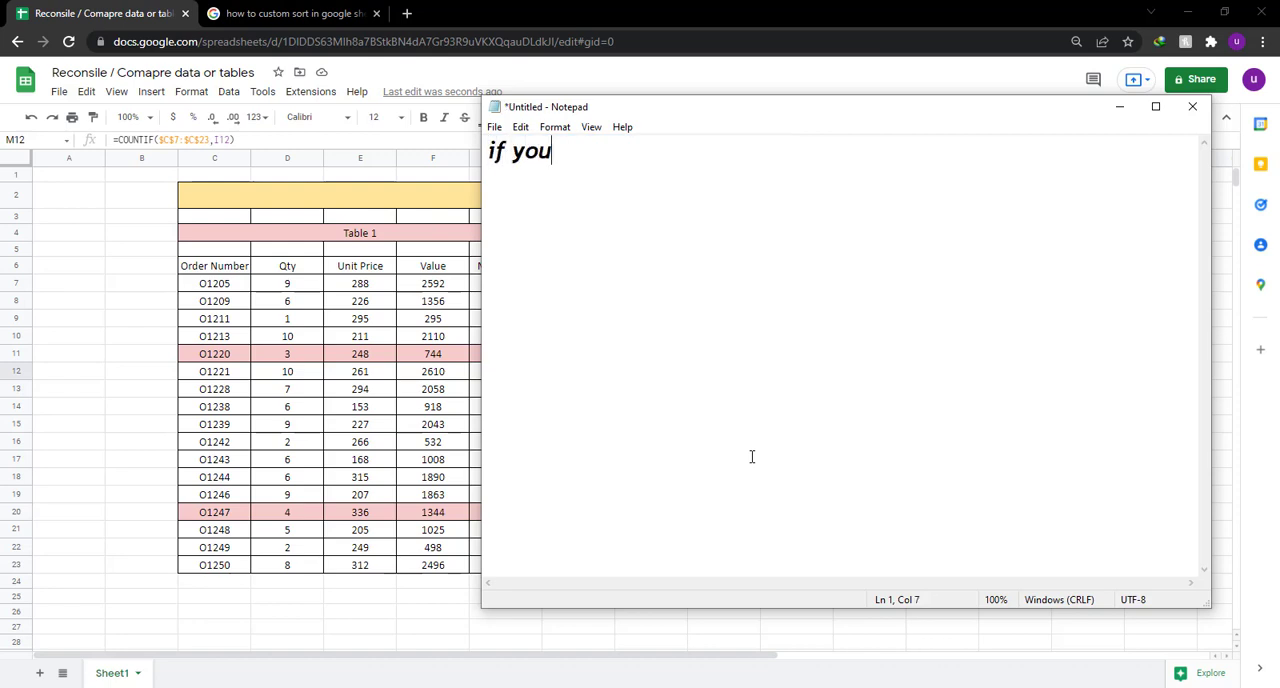
{"action": "type", "text": " like the "}
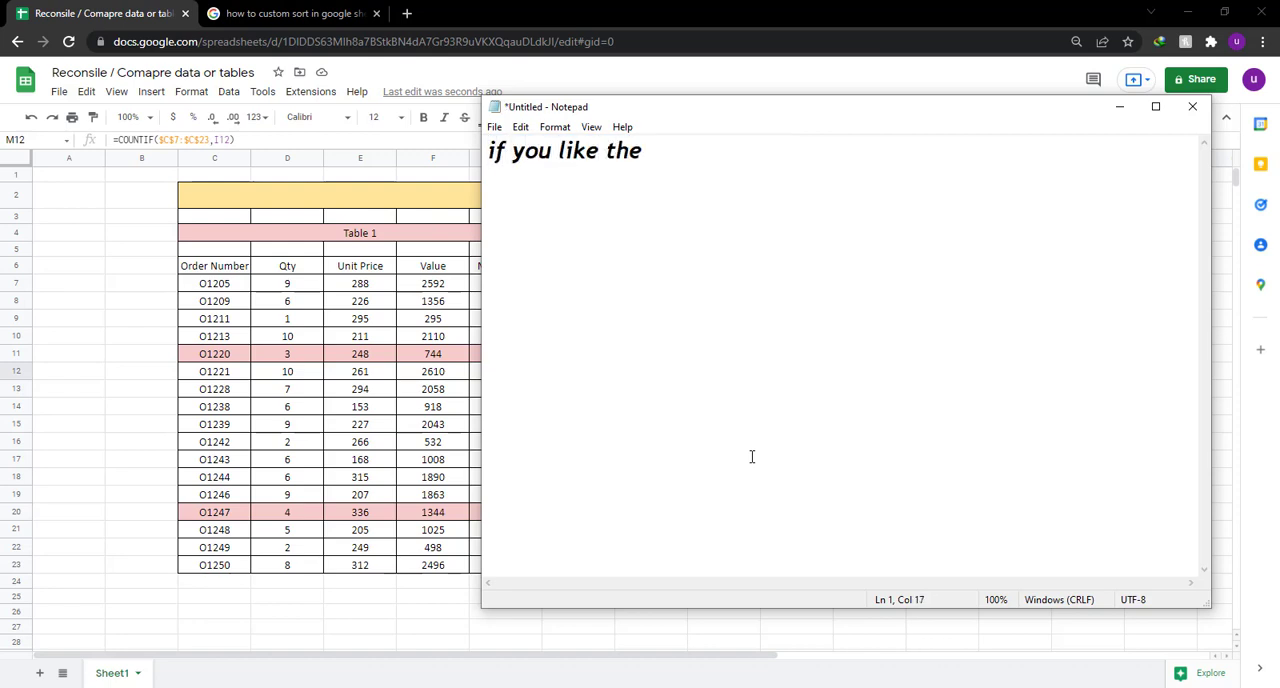
{"action": "type", "text": "video k"}
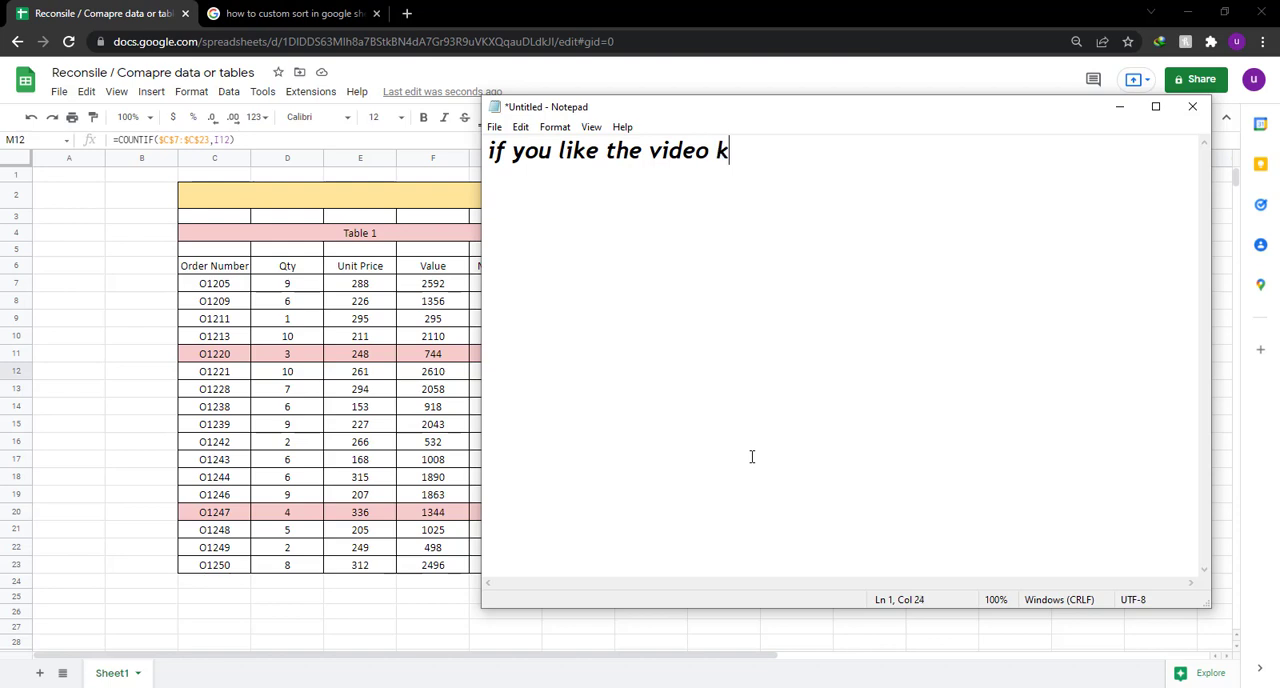
{"action": "type", "text": "indly press t"}
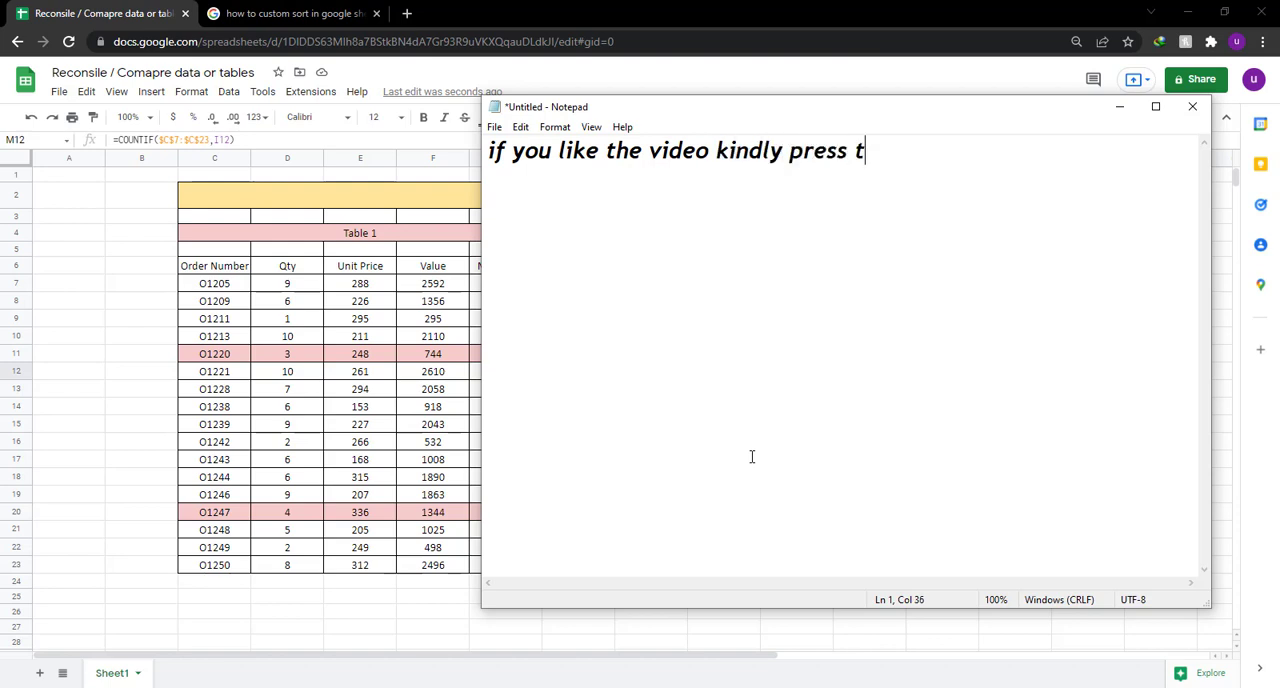
{"action": "type", "text": "hat like button"}
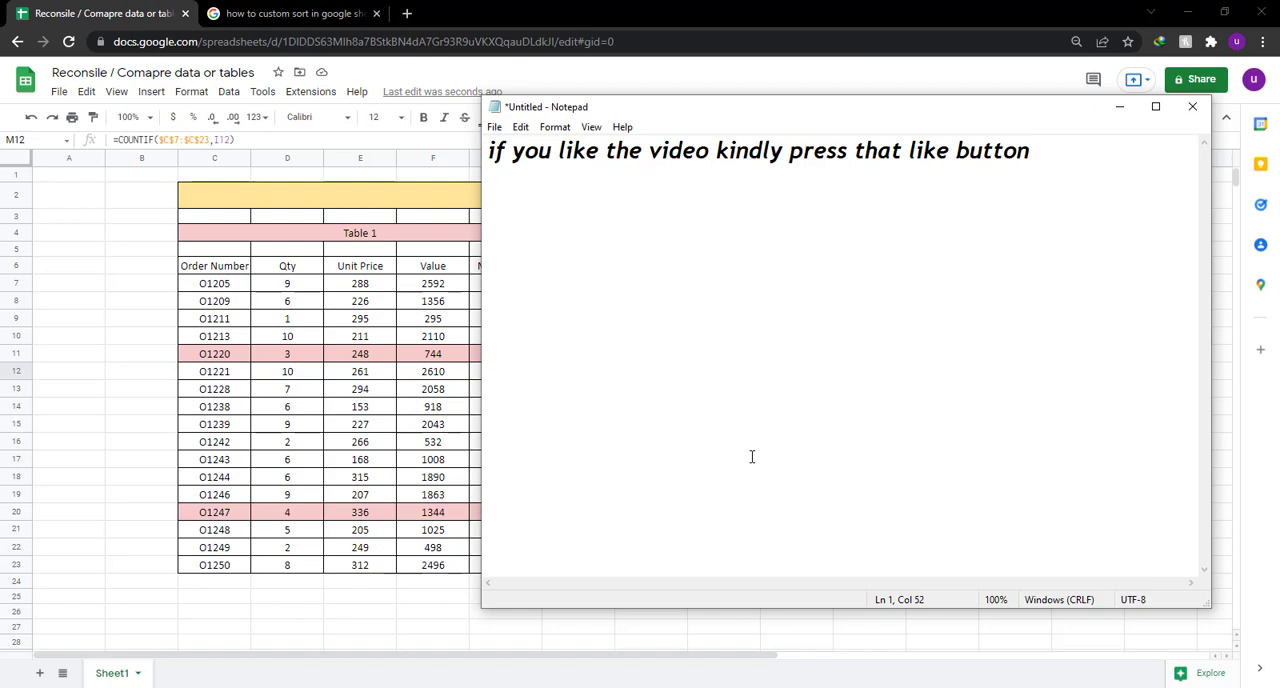
Replace the Notepad text with "and subscribe to my channel..".
{"action": "key", "text": "ctrl+a"}
{"action": "key", "text": "BackSpace"}
{"action": "type", "text": "an"}
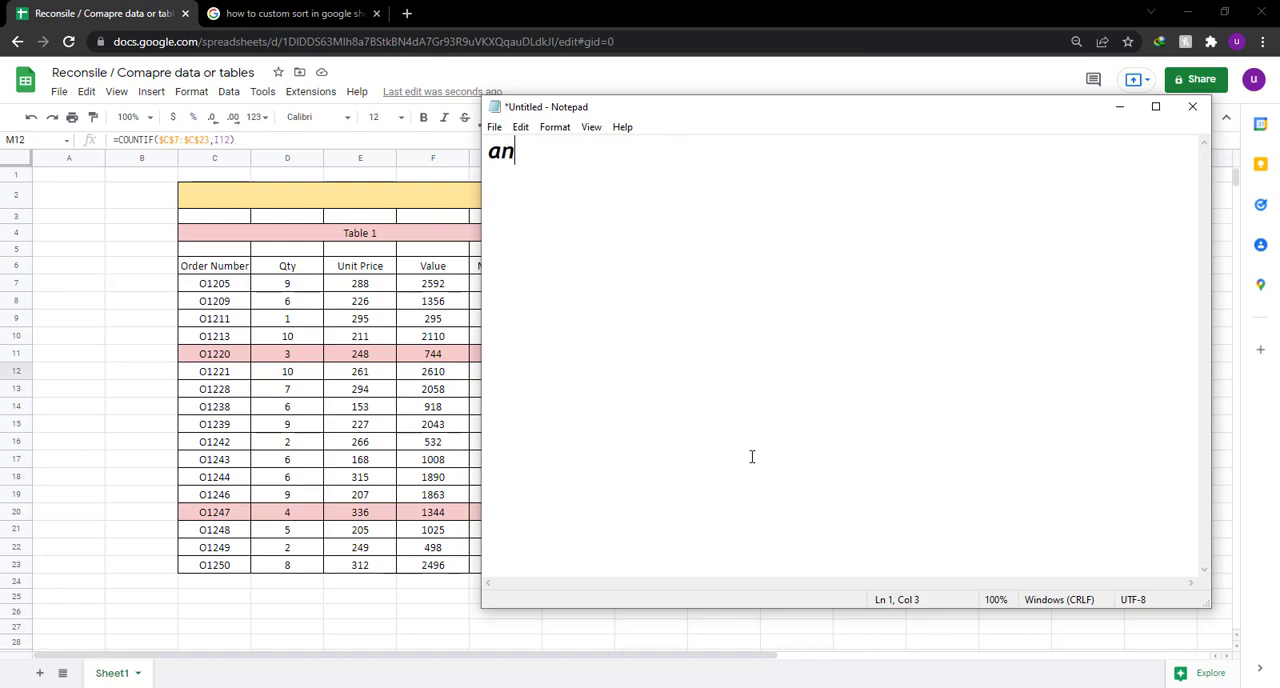
{"action": "type", "text": "d subsc"}
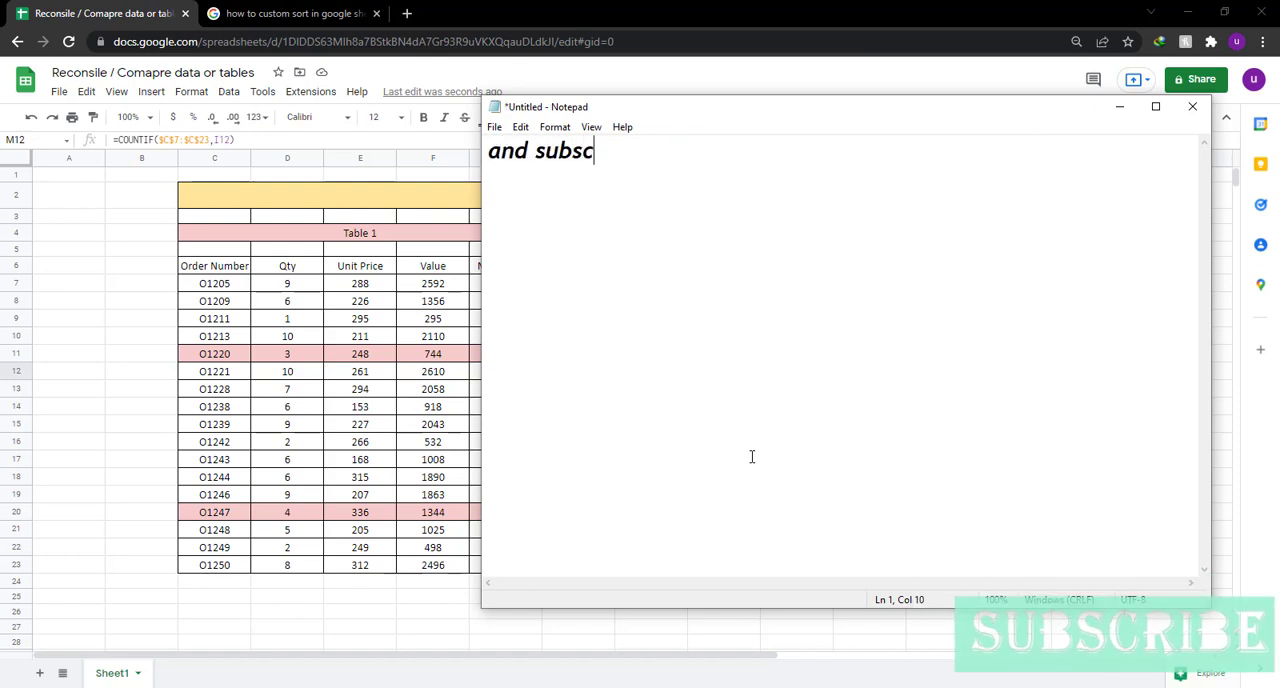
{"action": "type", "text": "ribe to m"}
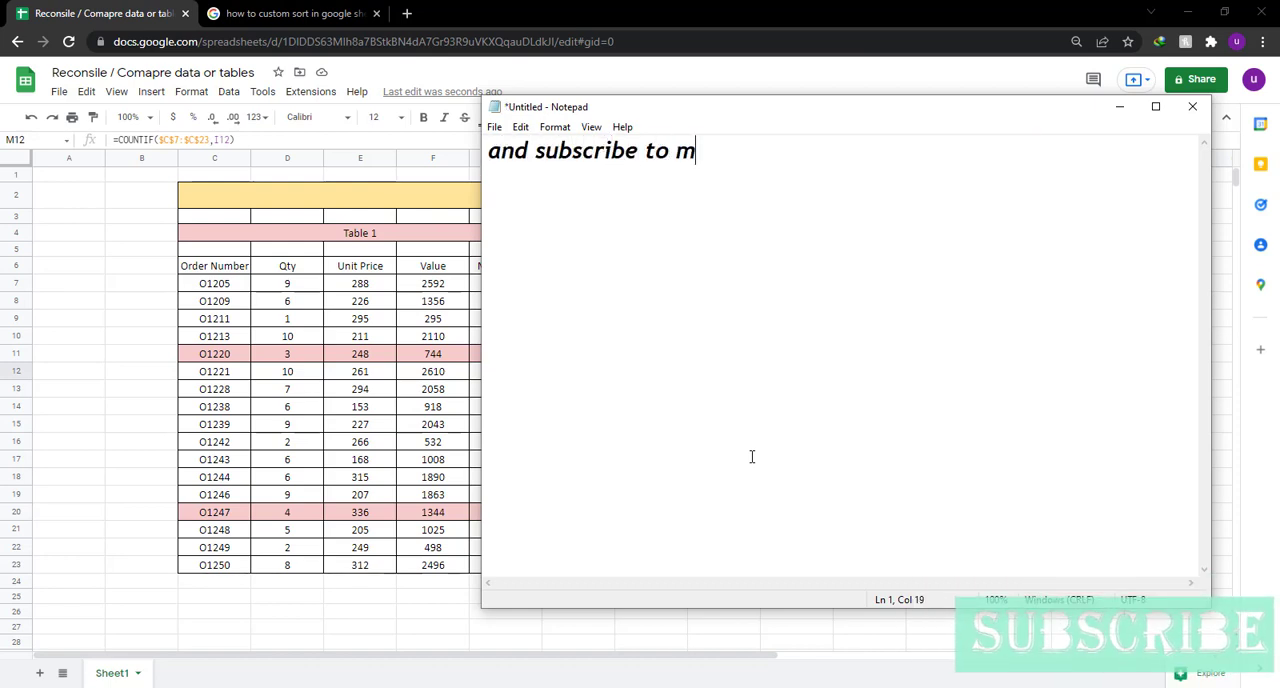
{"action": "type", "text": "y channel"}
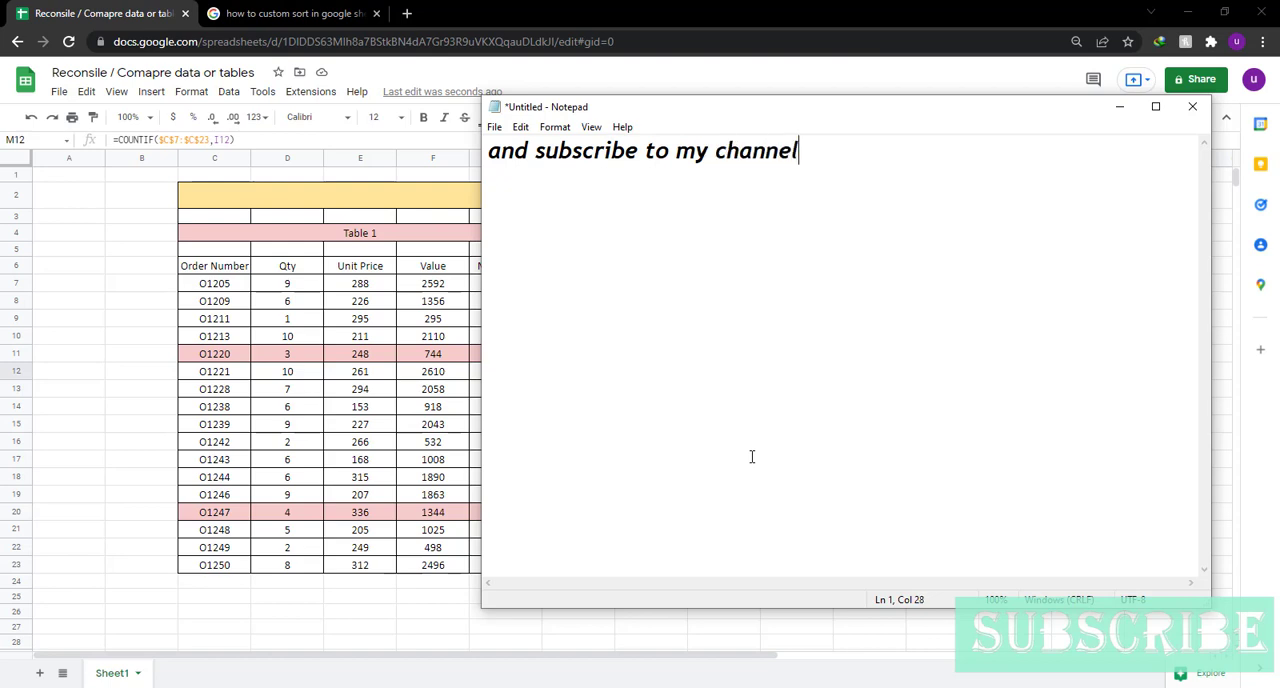
{"action": "type", "text": ".."}
Replace the Notepad text with "and share it with other".
{"action": "key", "text": "ctrl+a"}
{"action": "key", "text": "BackSpace"}
{"action": "type", "text": "and "}
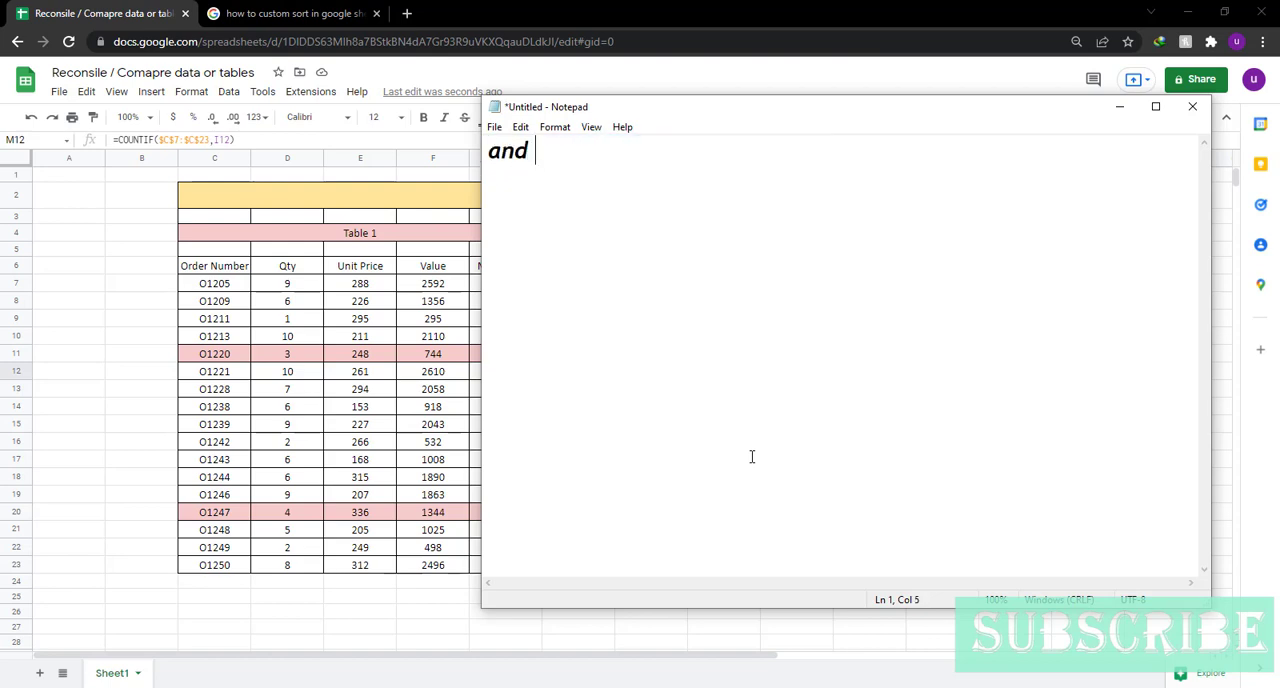
{"action": "type", "text": "share it wi"}
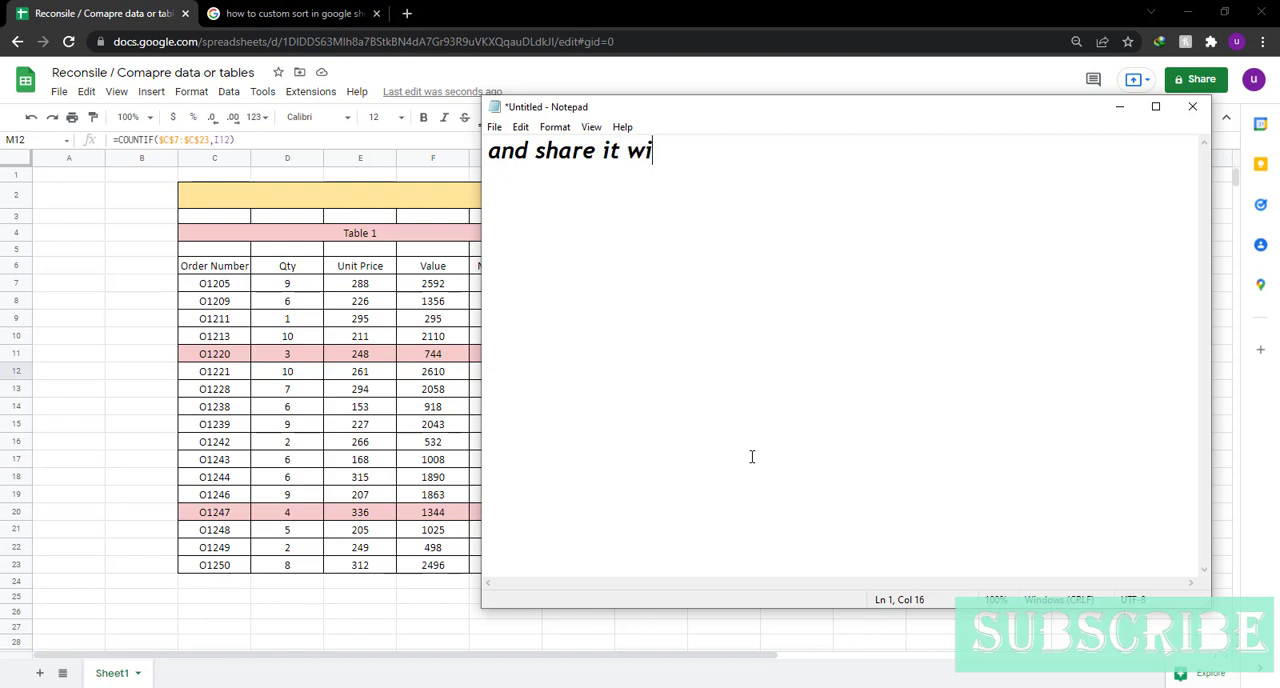
{"action": "type", "text": "th other"}
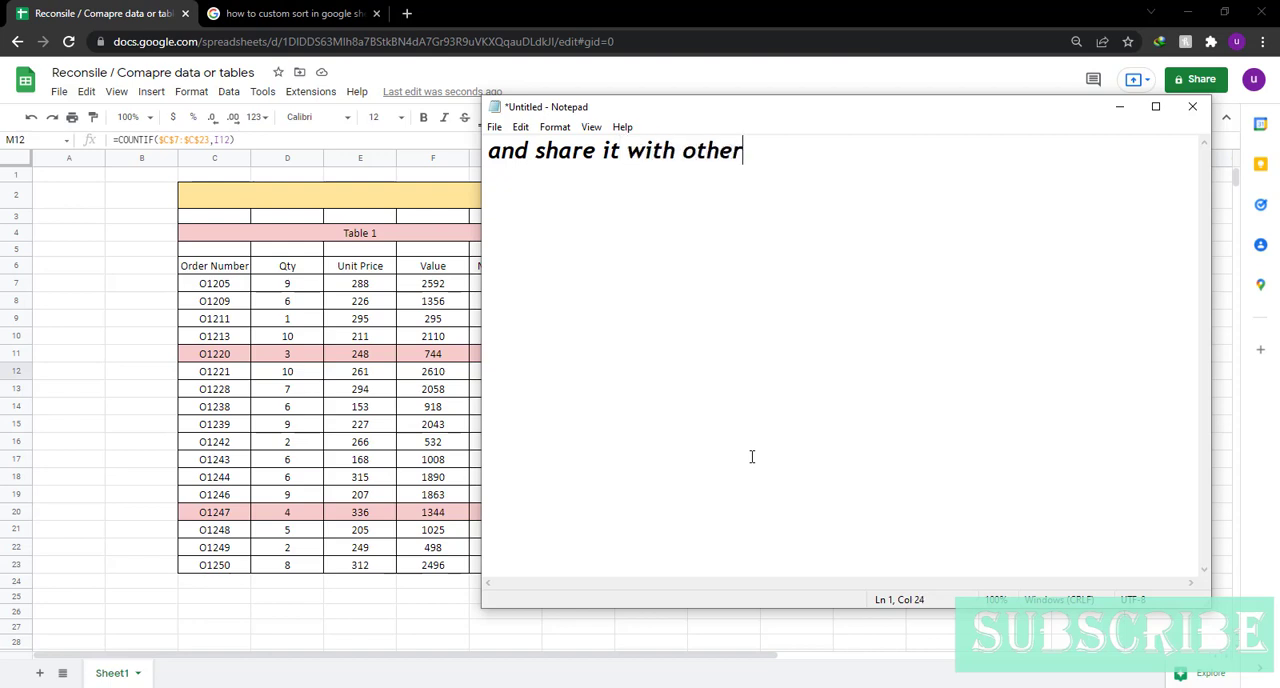